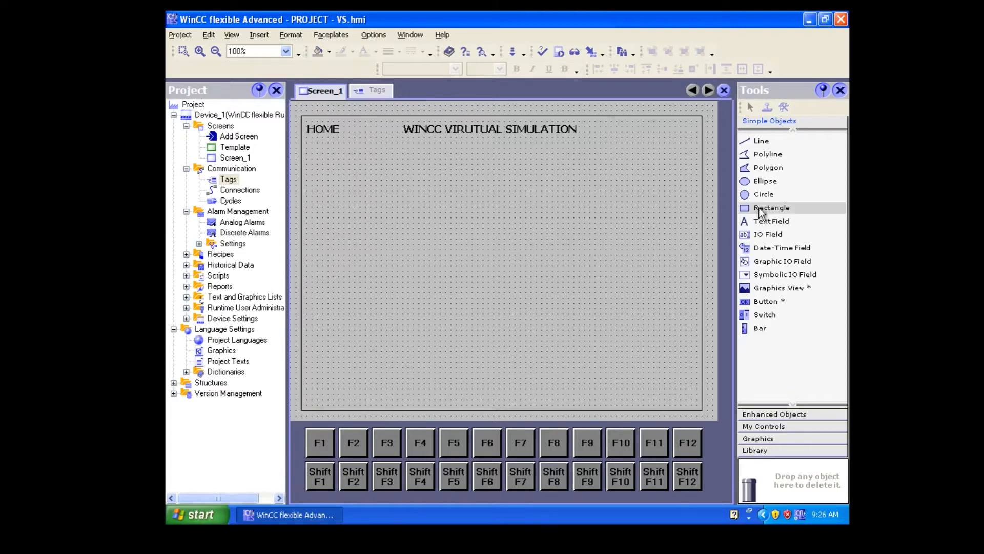
Draw a circle on Screen_1 below the HOME and title texts, at about X 96, Y 136.
left_click(765, 194)
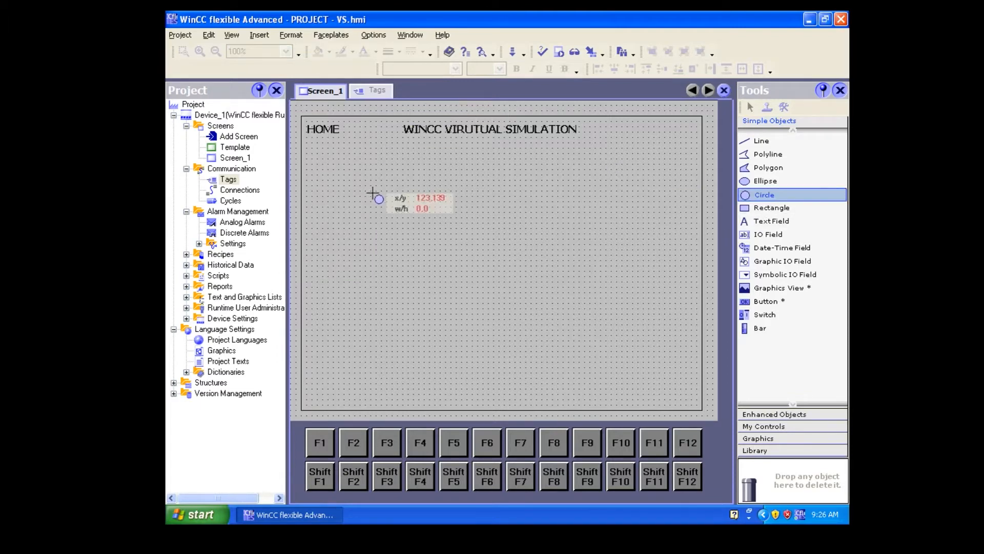
left_click_drag(354, 190, 392, 228)
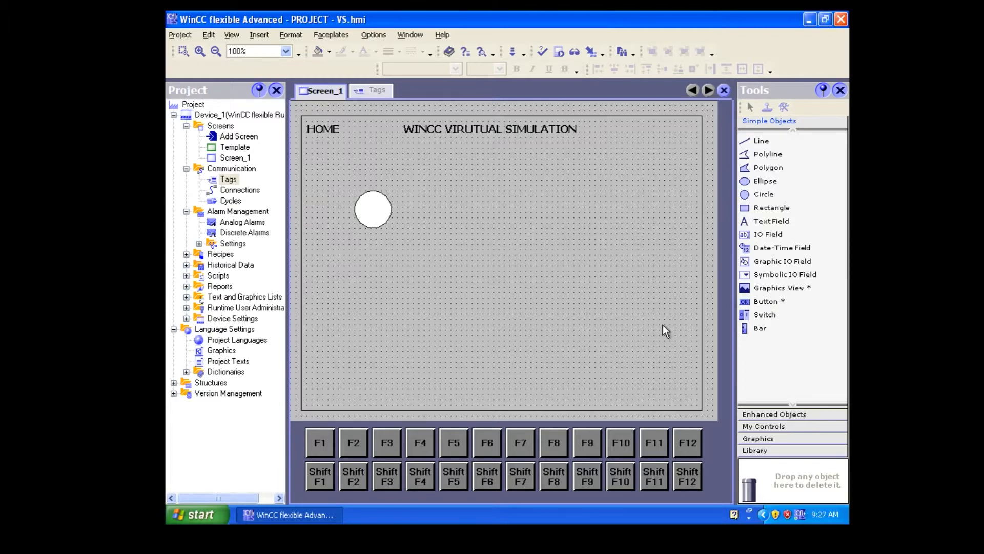
Add a slider directly below the circle, about 112 by 256 in size, at about X 56, Y 200.
left_click(783, 414)
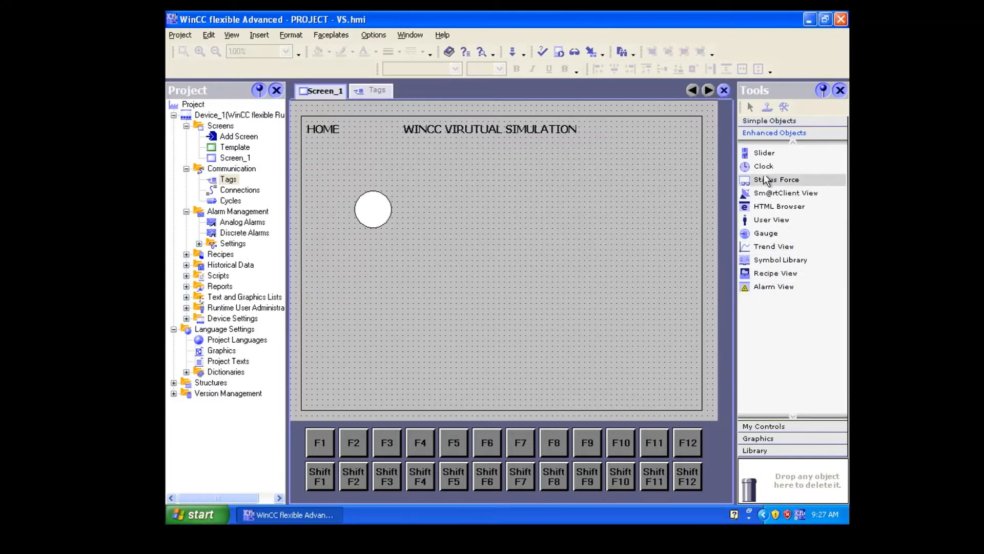
left_click(766, 153)
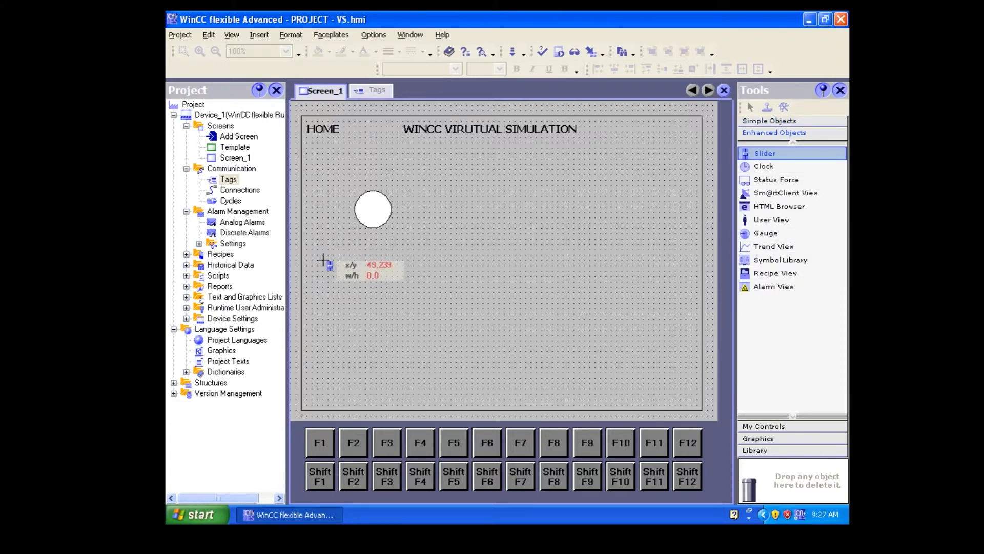
mouse_move(328, 261)
left_mouse_down()
mouse_move(381, 318)
mouse_move(405, 409)
left_mouse_up()
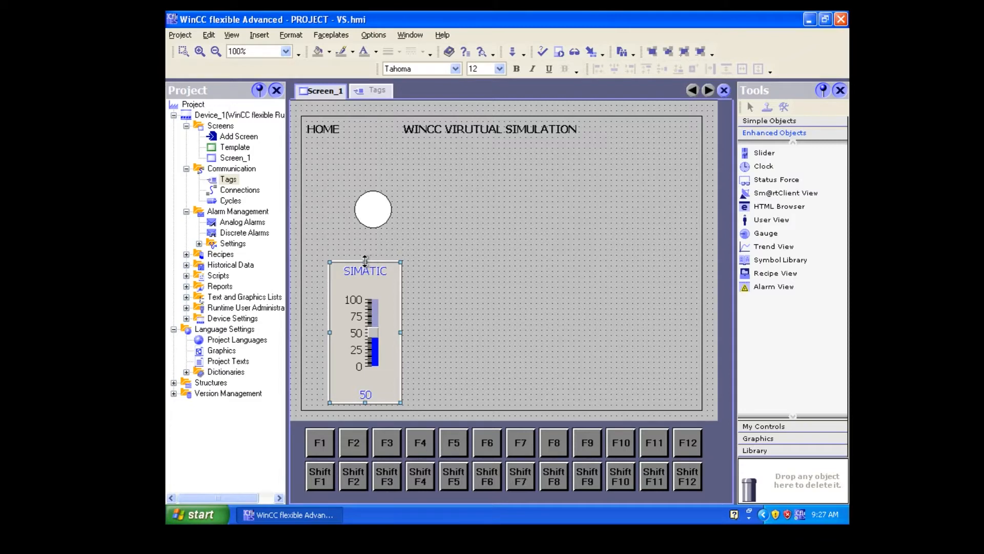
left_click_drag(365, 260, 365, 234)
Examine the circle's animation settings for appearance and diagonal, horizontal, vertical and direct movement, and glance at the slider's Direct Movement settings.
left_click(370, 207)
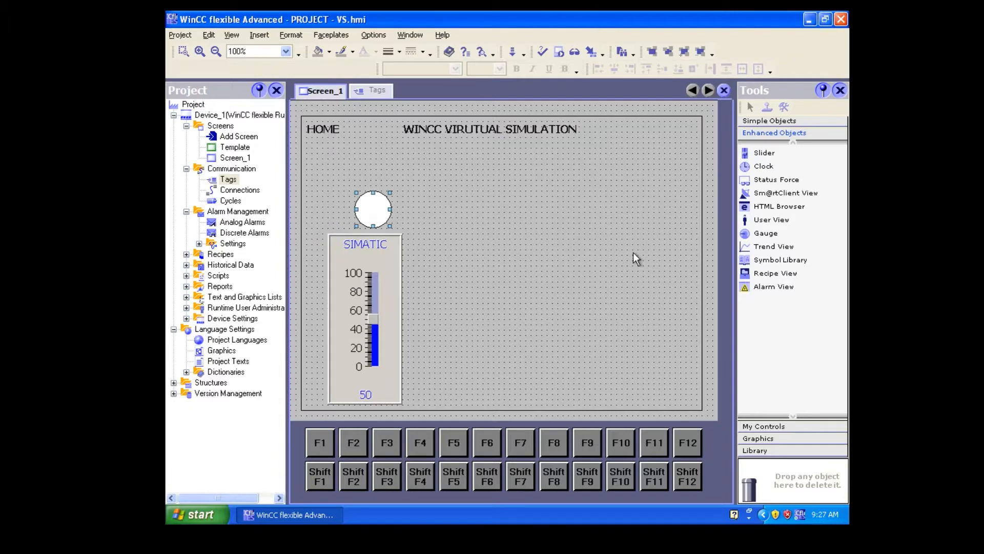
left_click(503, 279)
double_click(374, 202)
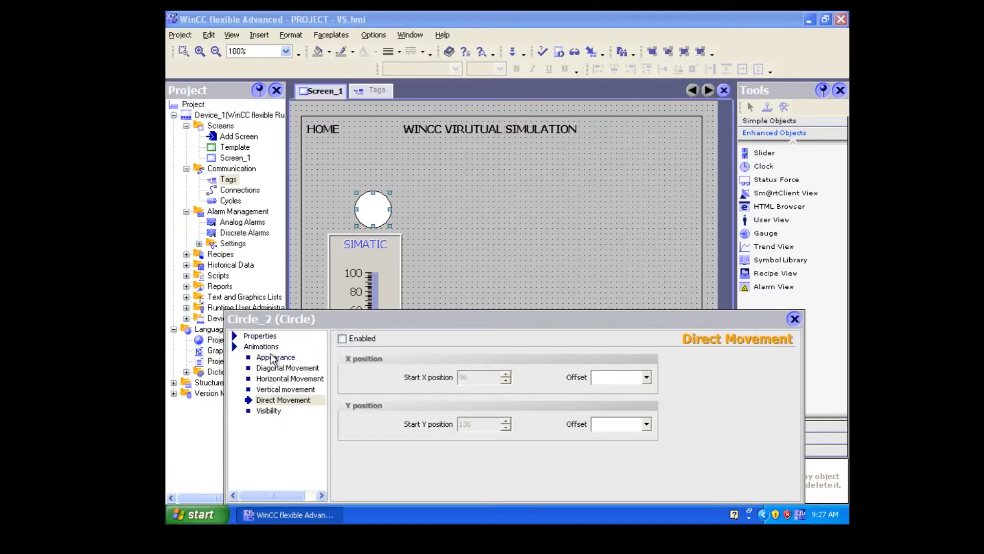
left_click(272, 354)
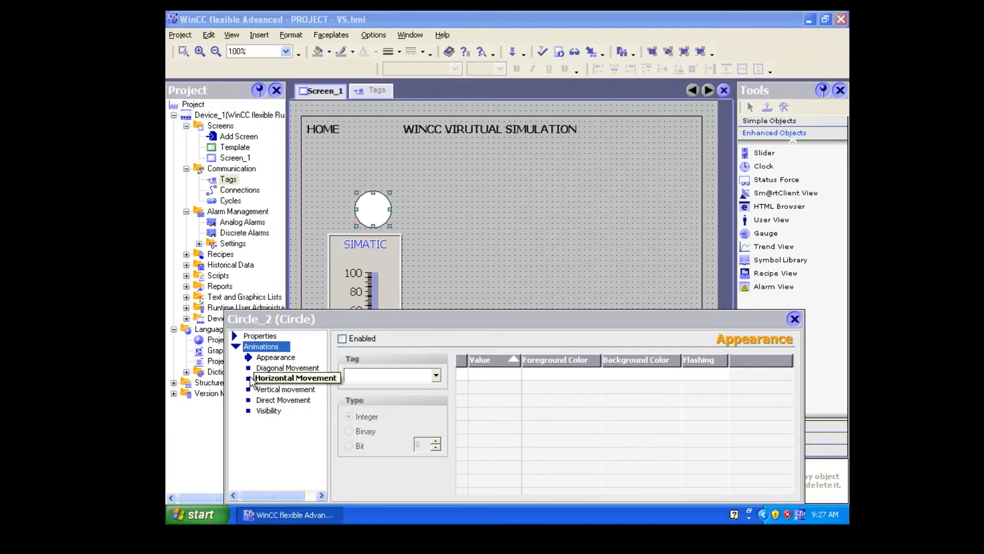
left_click(280, 359)
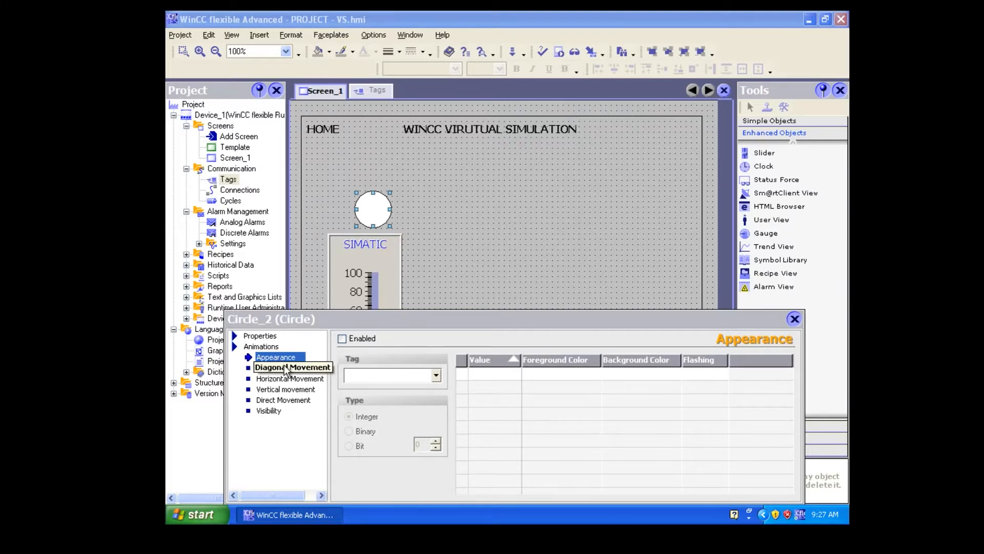
left_click(285, 368)
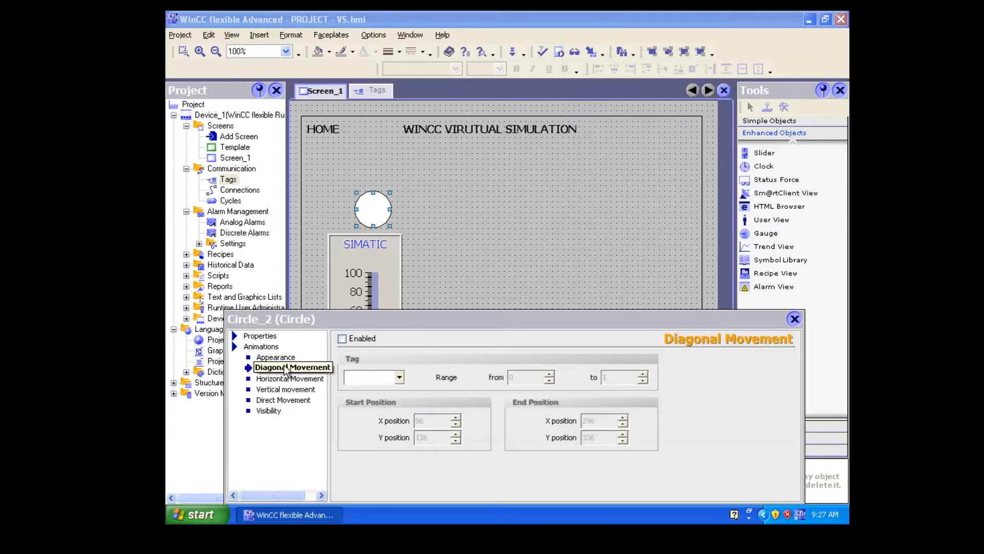
left_click(287, 378)
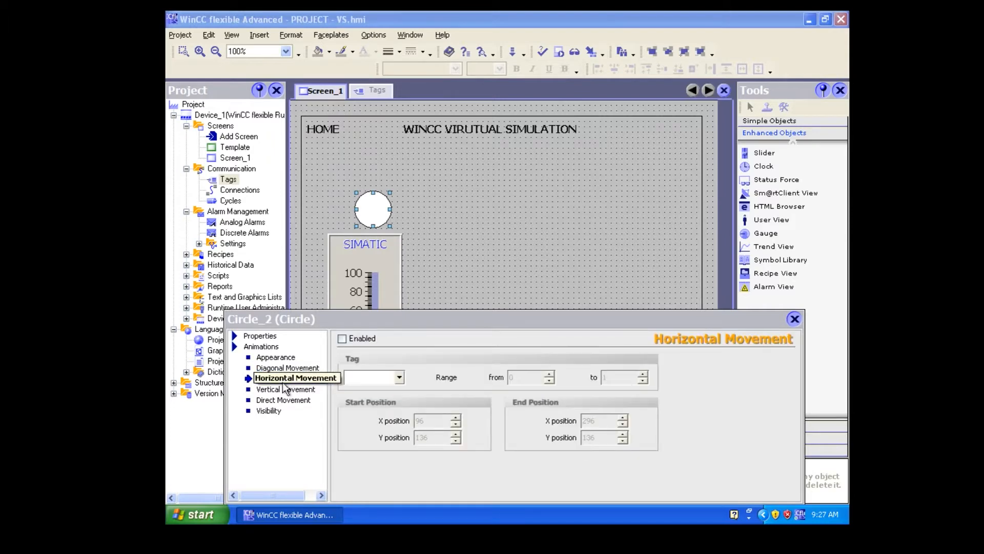
left_click(285, 389)
left_click(291, 401)
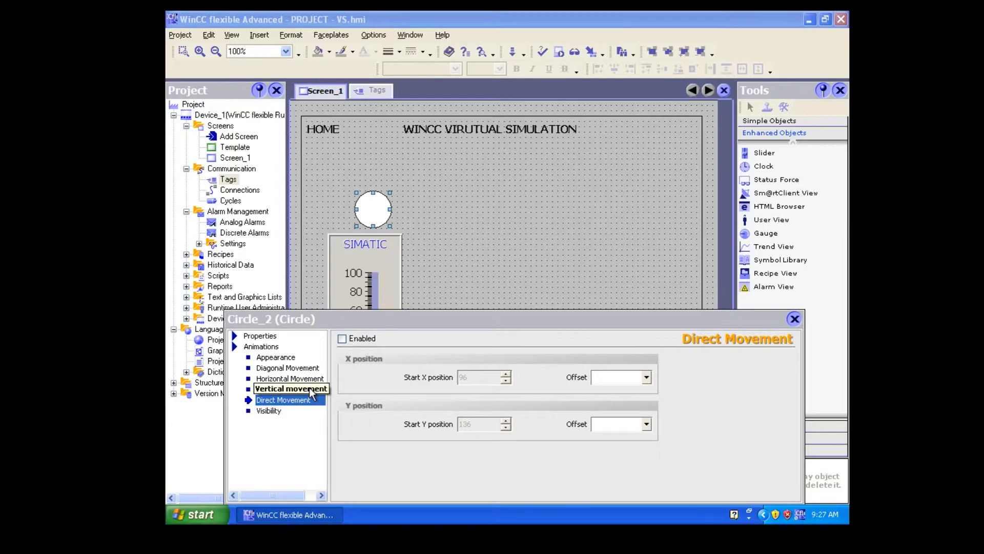
left_click(450, 227)
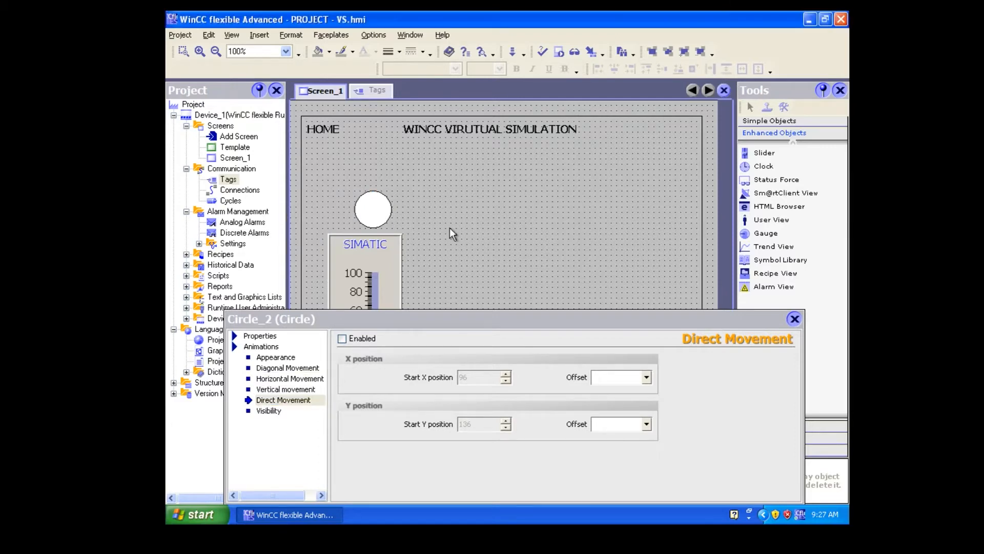
left_click(792, 319)
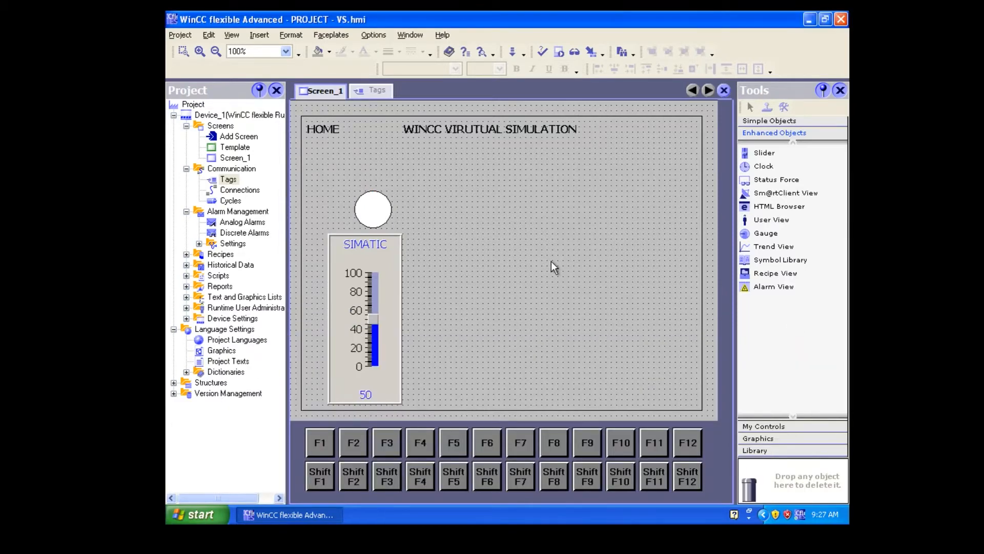
double_click(387, 255)
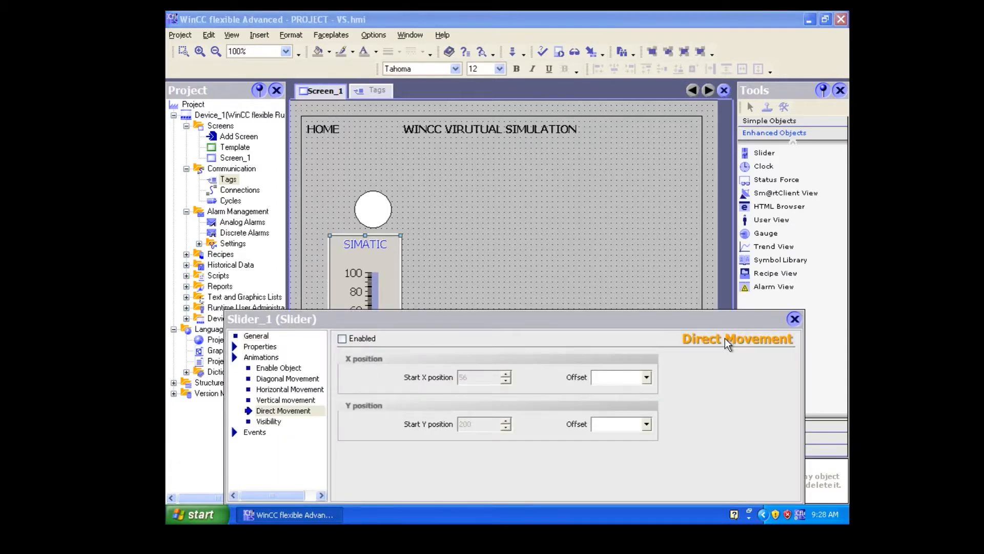
left_click(794, 319)
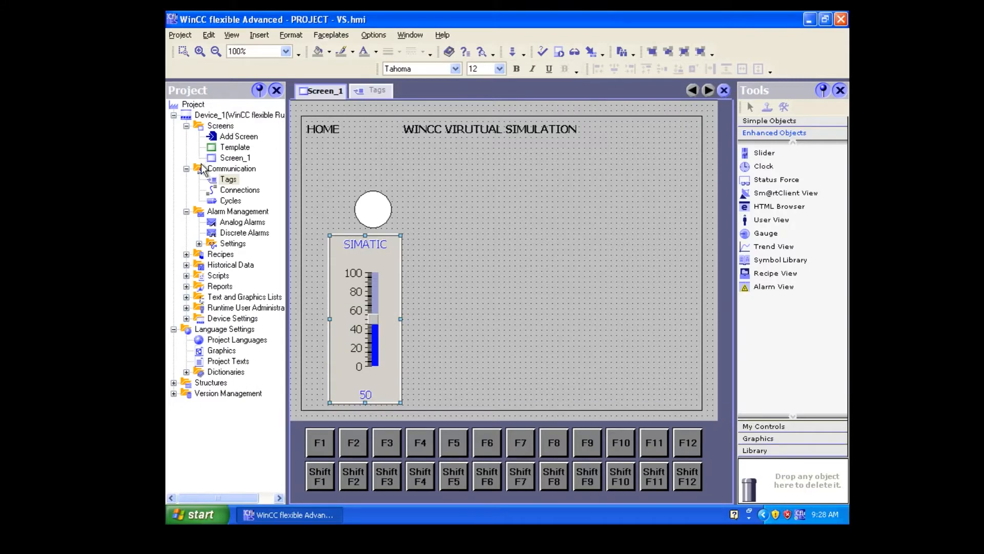
Create a new internal tag named slider with the data type Int in the project's tag table.
double_click(227, 180)
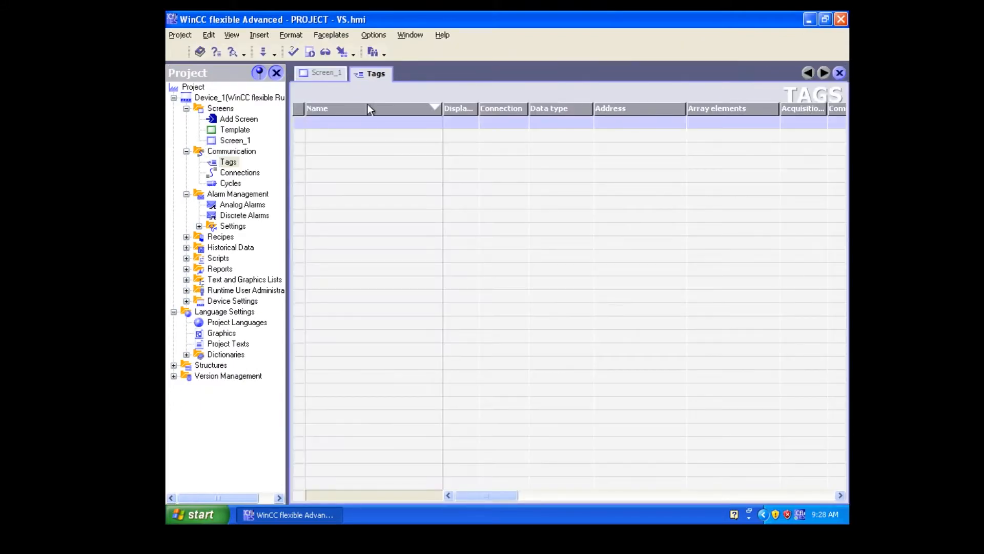
double_click(361, 123)
type("slider")
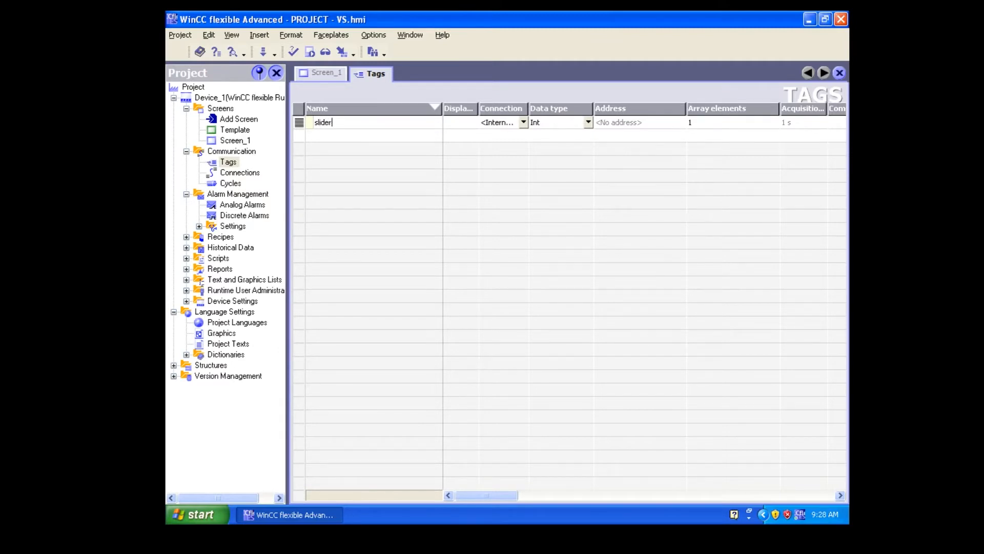
left_click(588, 122)
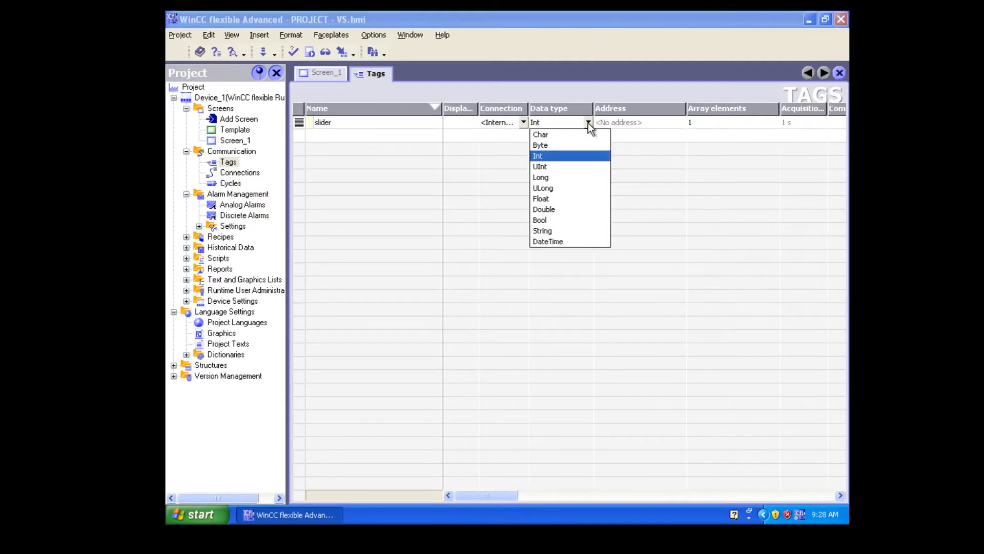
left_click(561, 156)
Assign the tag slider as the process value of the slider object on Screen_1.
left_click(320, 74)
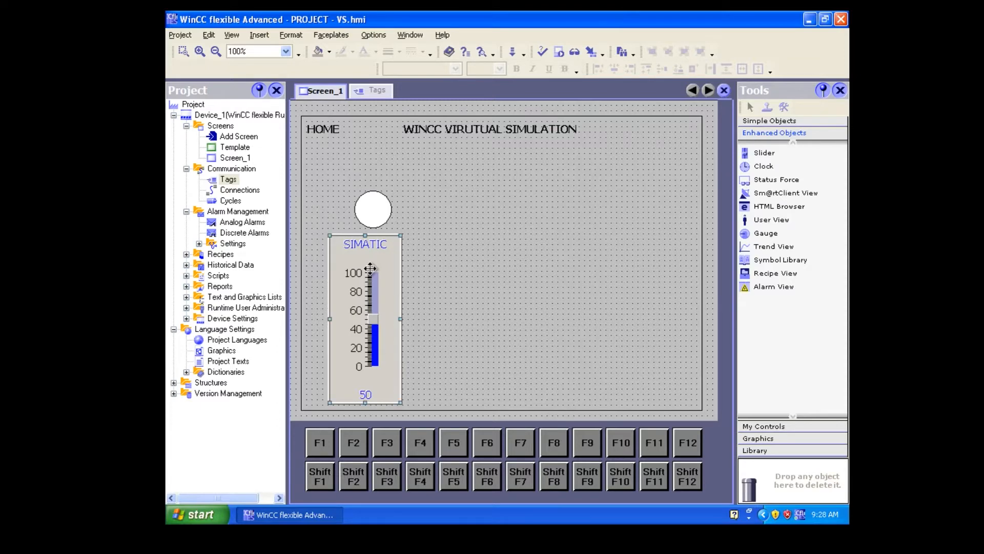
double_click(370, 268)
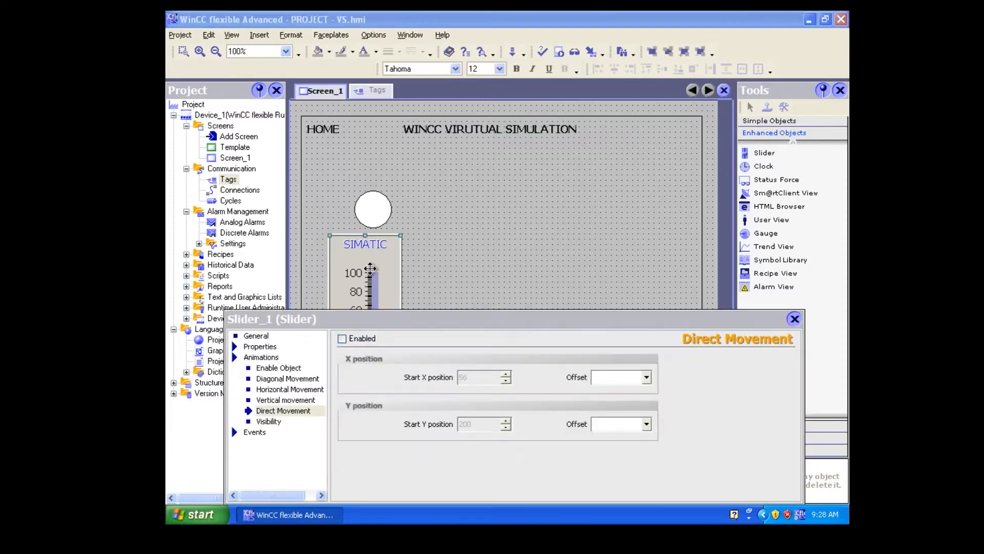
left_click(257, 336)
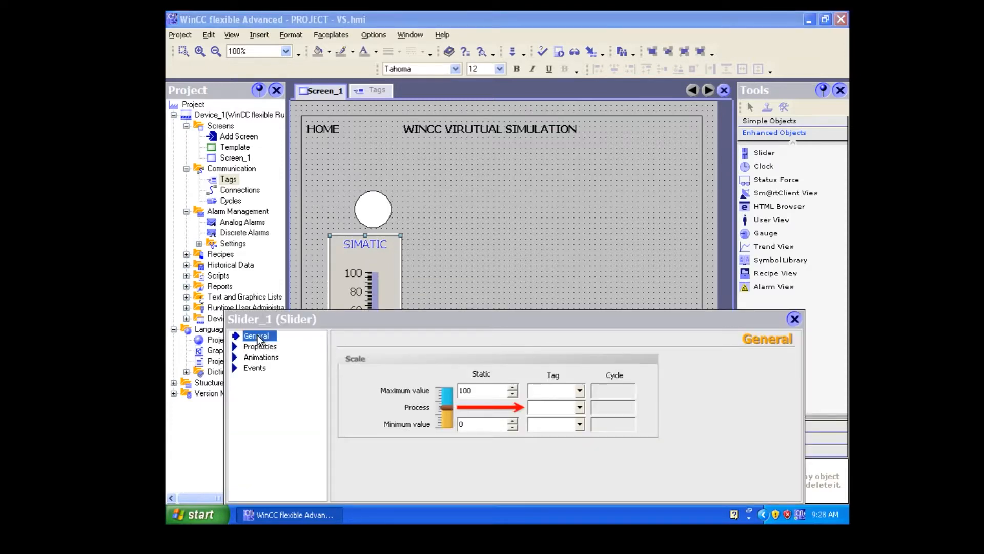
left_click(579, 408)
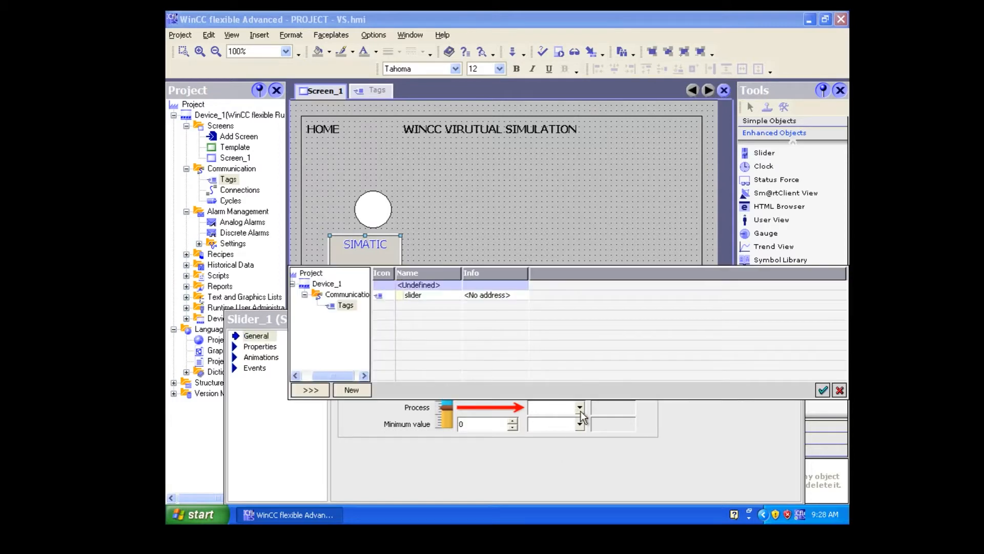
double_click(421, 296)
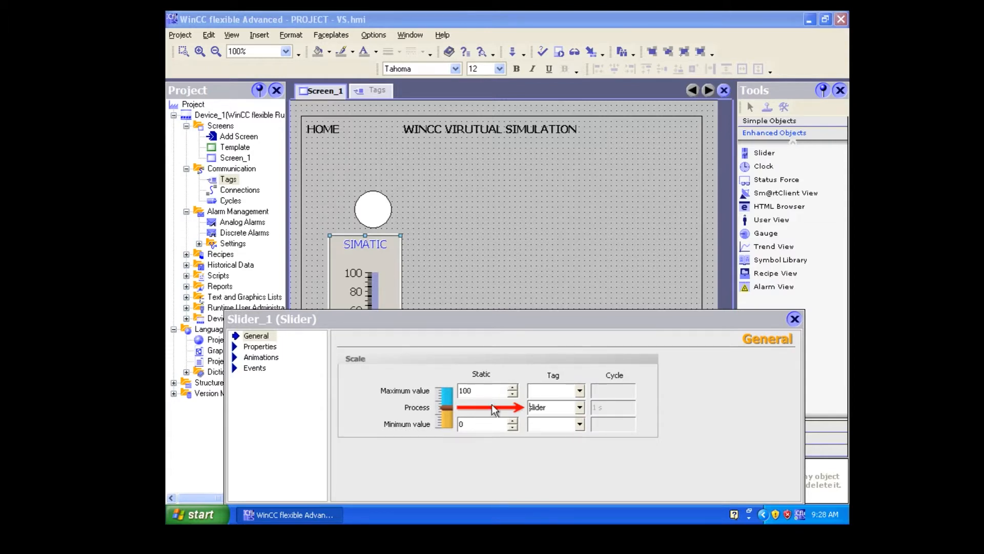
left_click(794, 320)
Move the circle up and to the left, away from the slider, and shrink it, placing it at about X 80, Y 112.
left_click(510, 289)
left_click(363, 291)
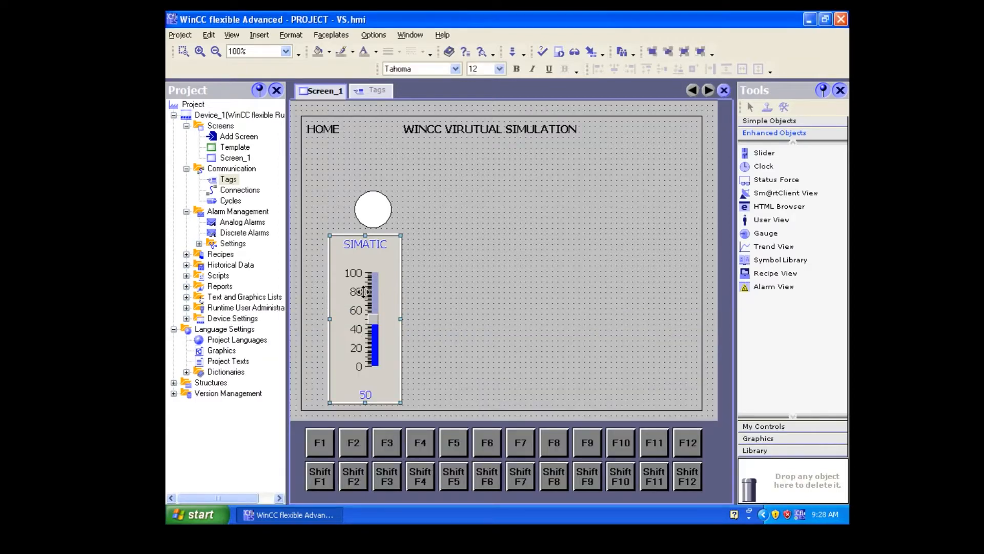
left_click(429, 294)
left_click_drag(364, 214, 343, 181)
left_click(441, 229)
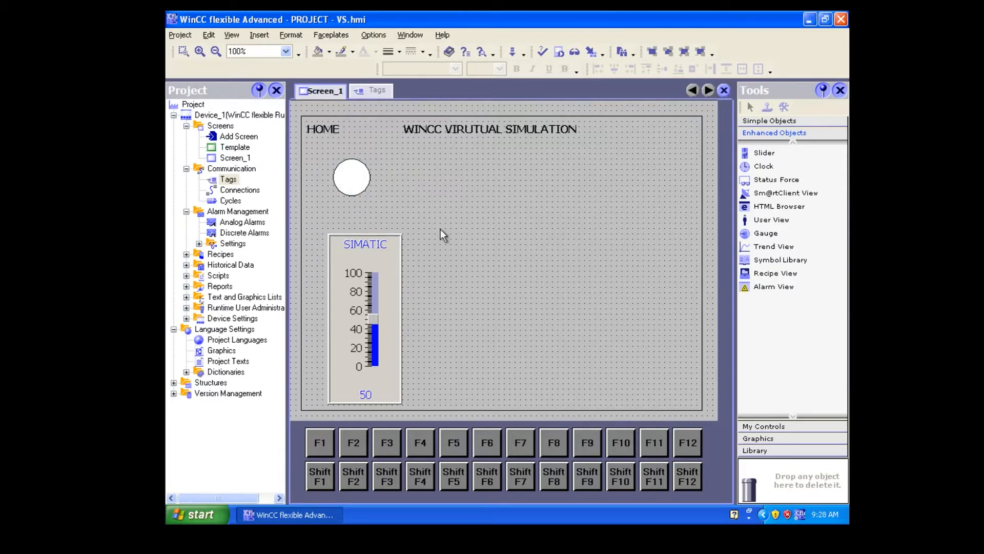
mouse_move(354, 184)
left_mouse_down()
mouse_move(365, 189)
mouse_move(370, 176)
left_mouse_up()
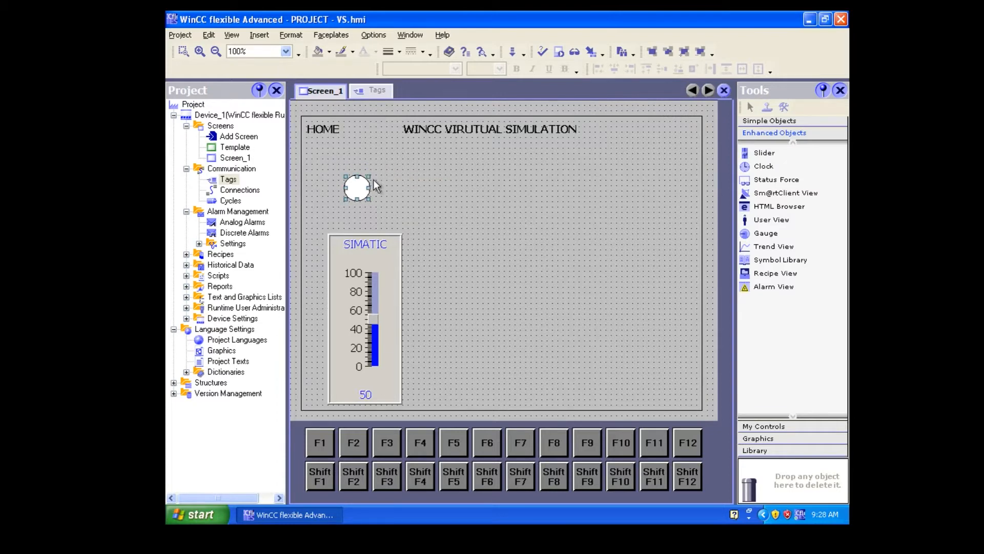
Move the slider object to the left edge of the screen, at about X 16, Y 192.
double_click(372, 279)
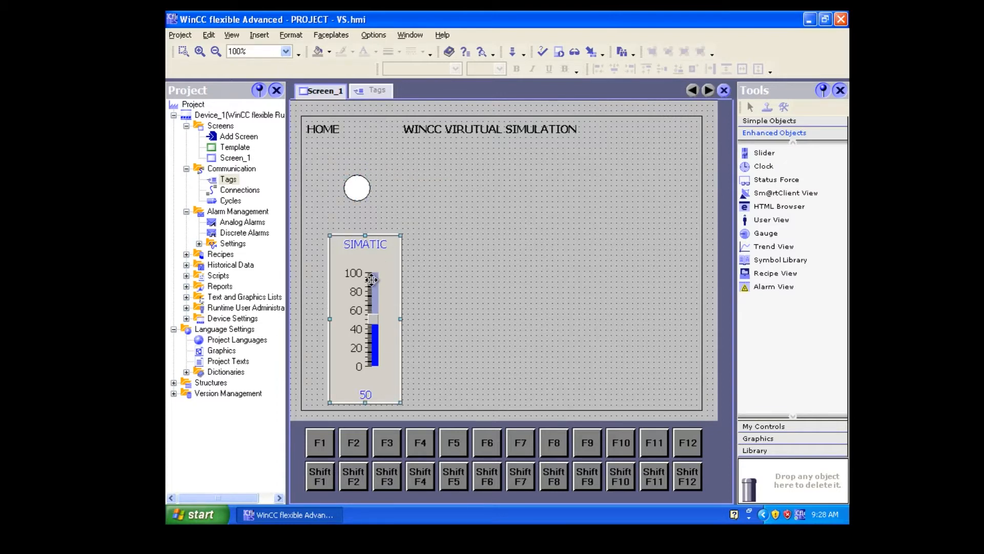
left_click_drag(371, 280, 347, 277)
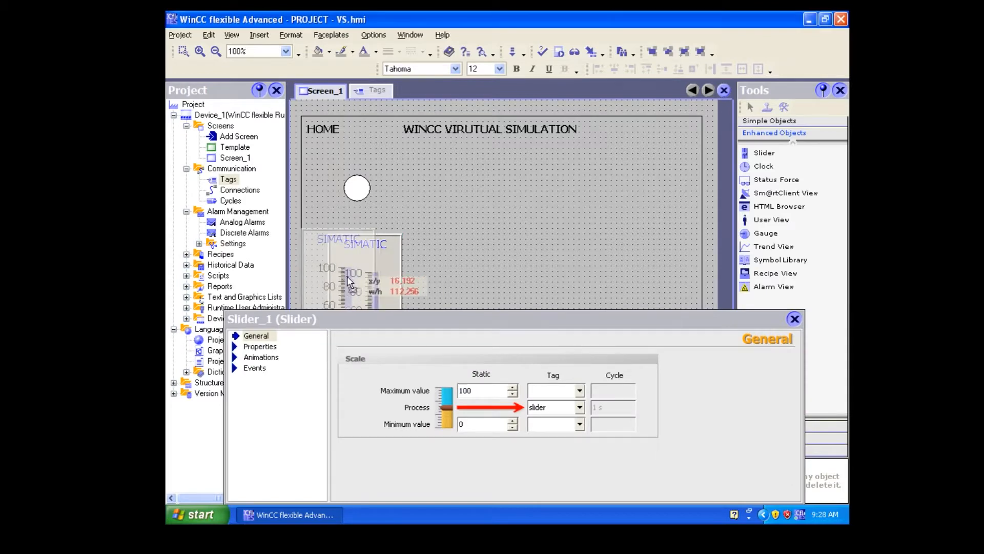
left_click(794, 319)
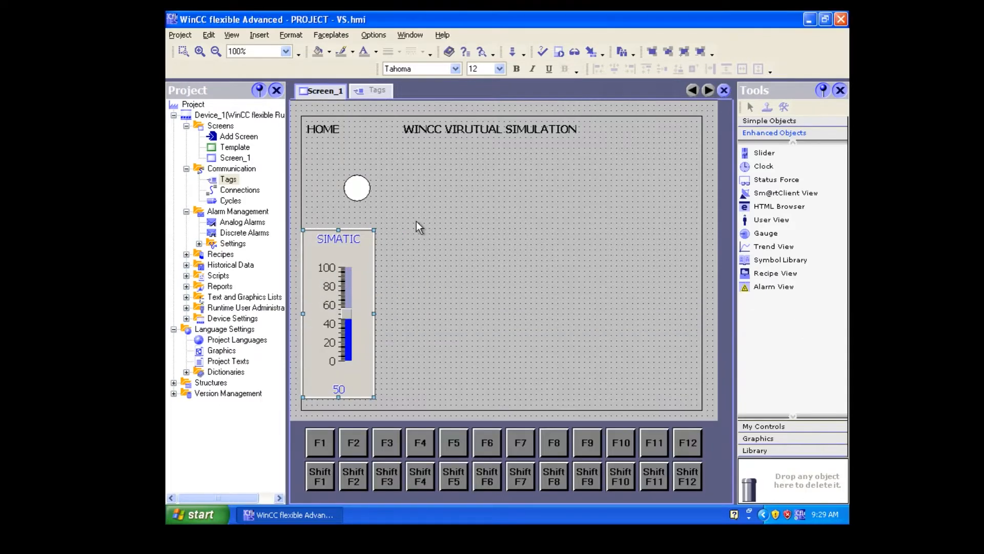
Open the circle's Horizontal Movement animation settings.
double_click(354, 177)
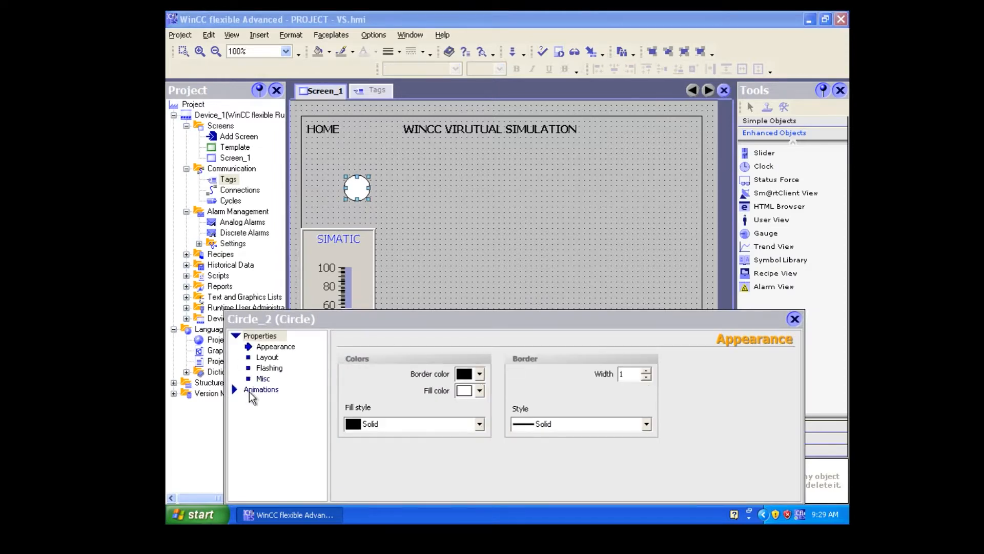
left_click(260, 389)
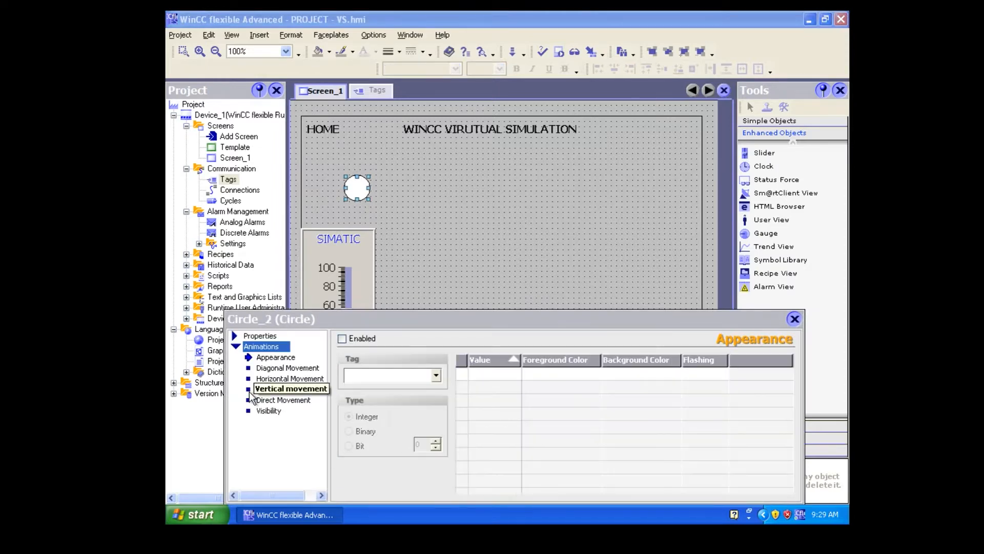
left_click(285, 379)
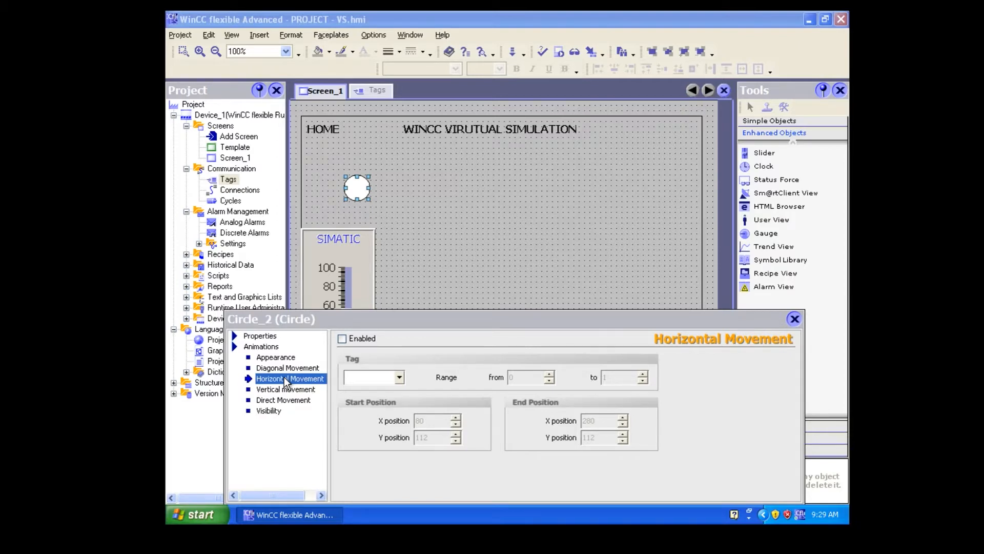
left_click(342, 338)
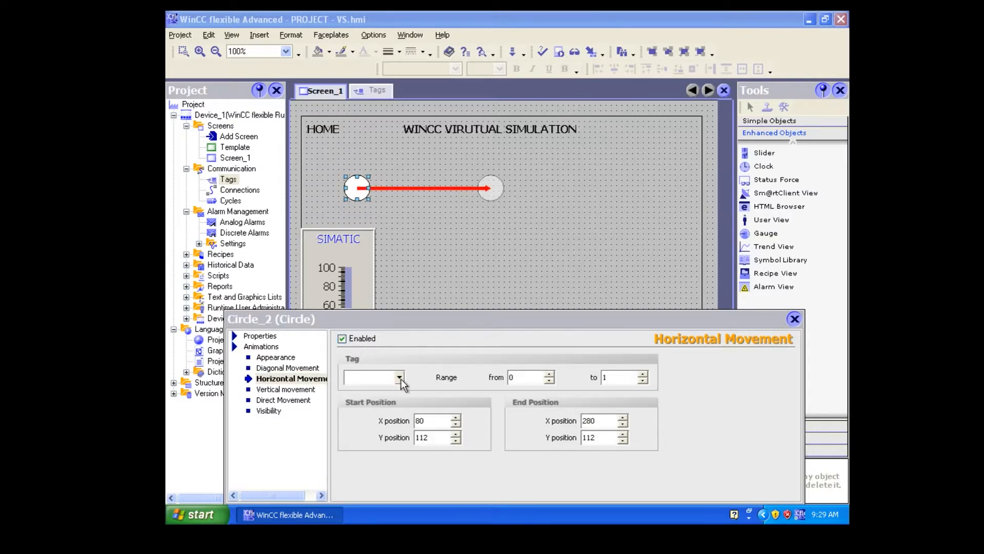
left_click(399, 378)
left_click(400, 378)
left_click(342, 339)
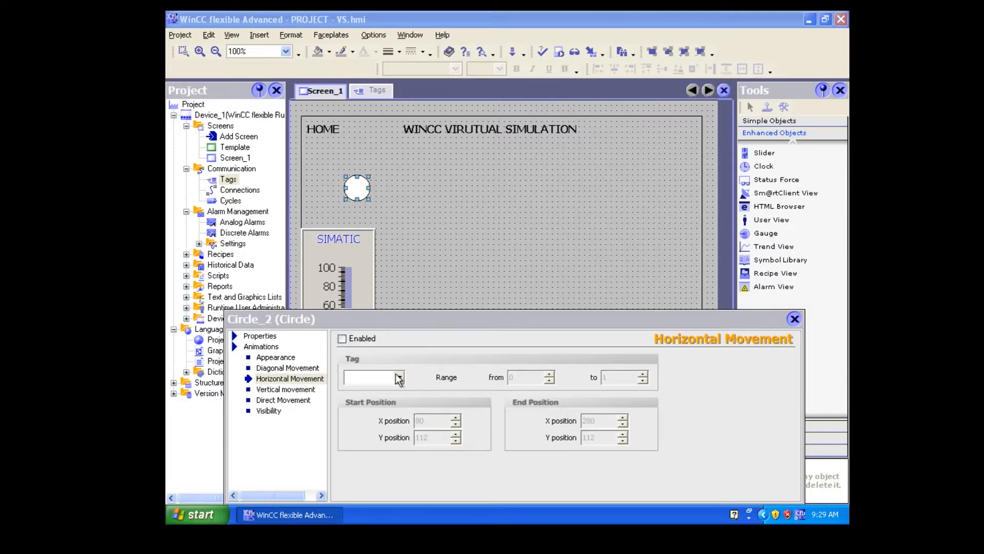
Assign the tag slider to the circle's horizontal movement animation and set its range from 1 to 100.
left_click(399, 377)
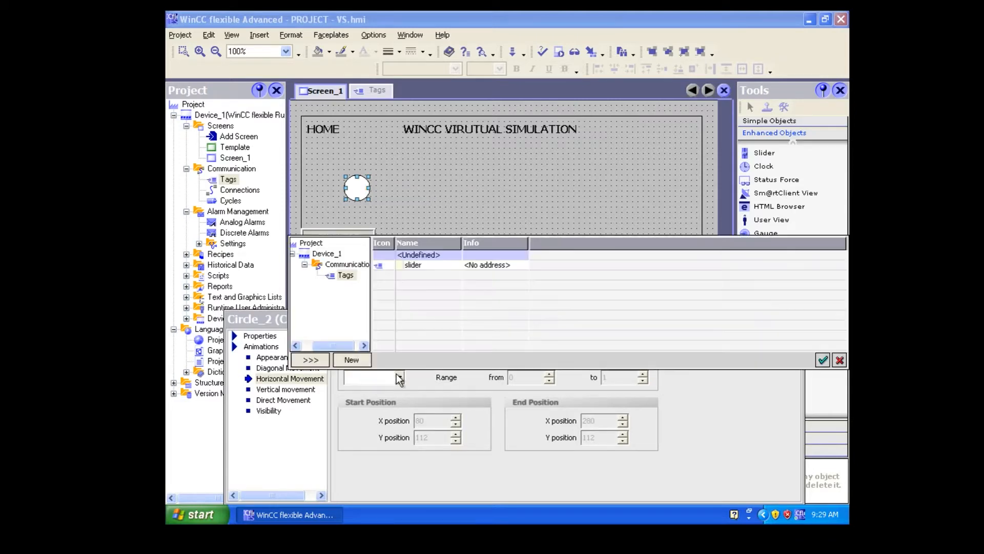
double_click(426, 266)
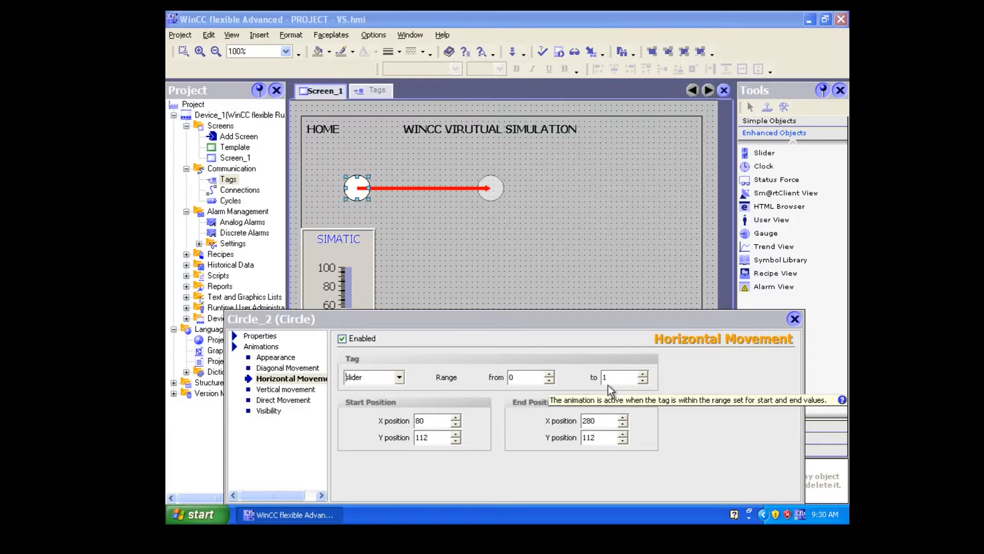
mouse_move(608, 386)
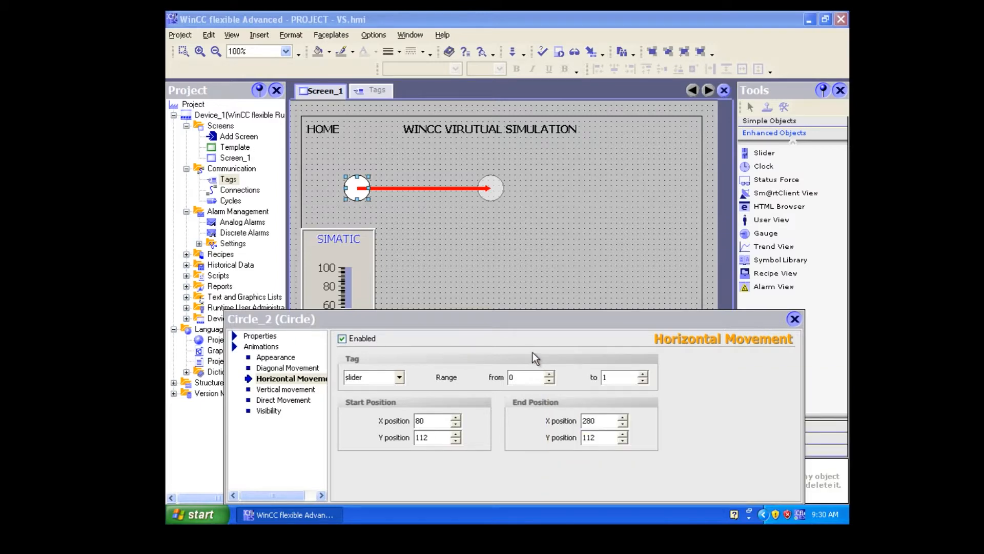
left_click(519, 377)
type("100")
key("BackSpace")
key("BackSpace")
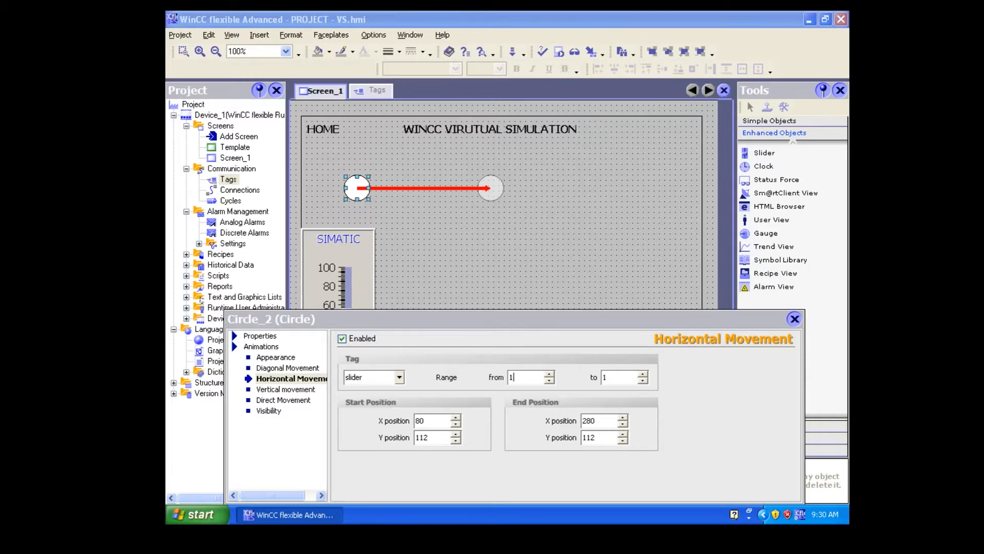
double_click(618, 377)
type("100")
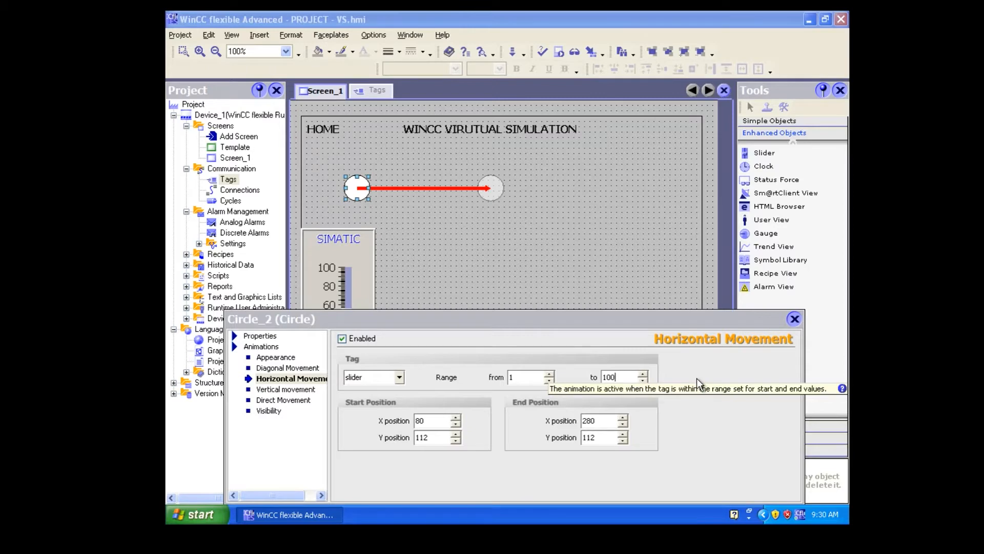
mouse_move(697, 378)
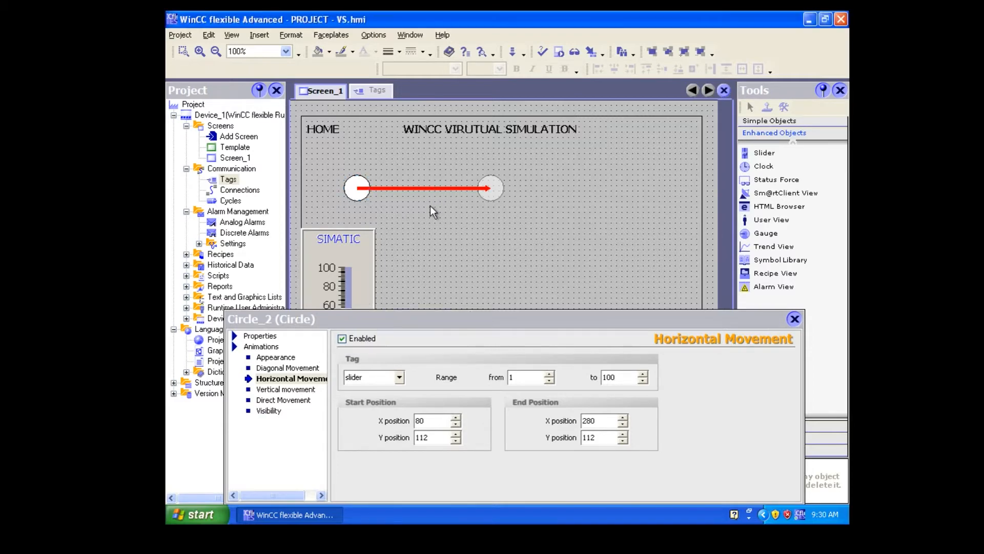
Reposition the end point of the circle's horizontal movement path to about X 382, Y 112.
left_click(432, 191)
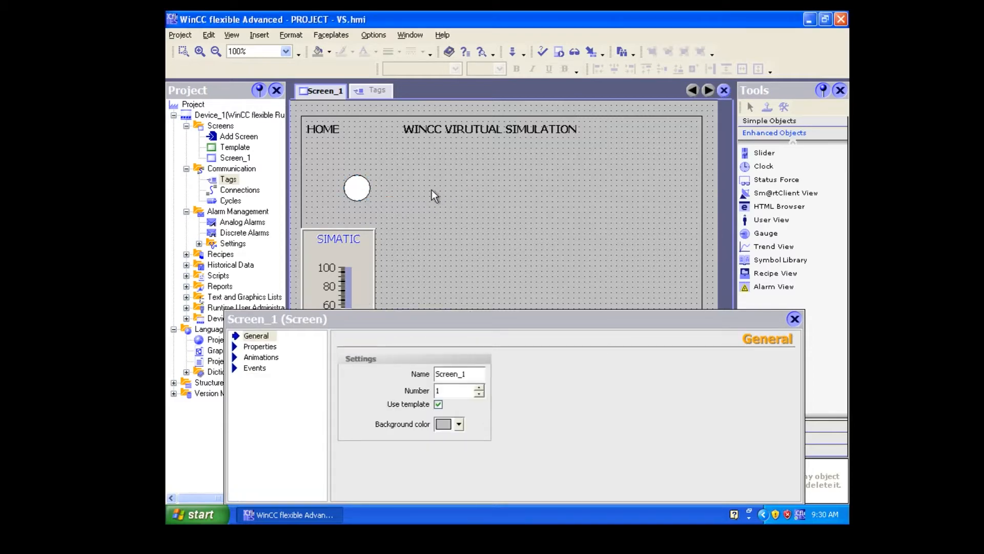
left_click(355, 189)
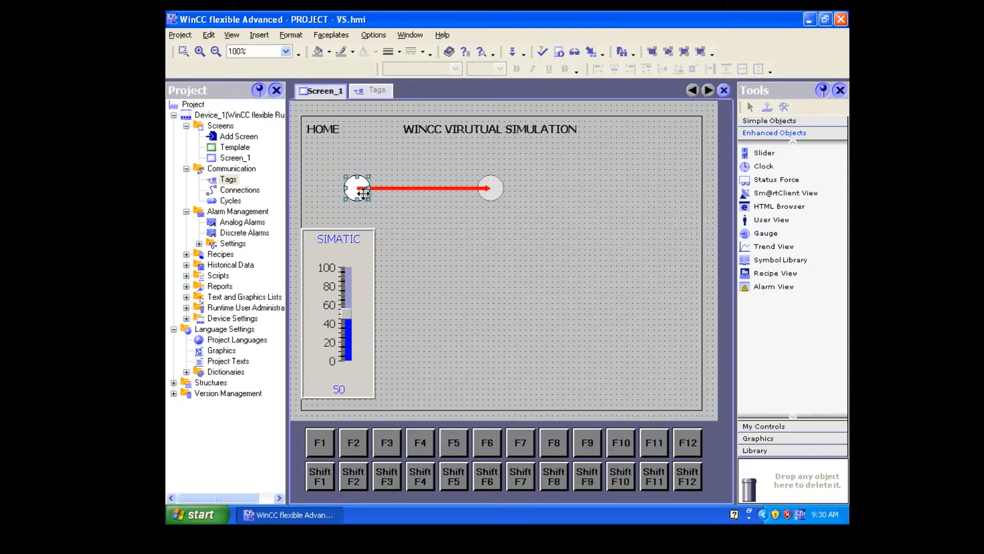
double_click(364, 192)
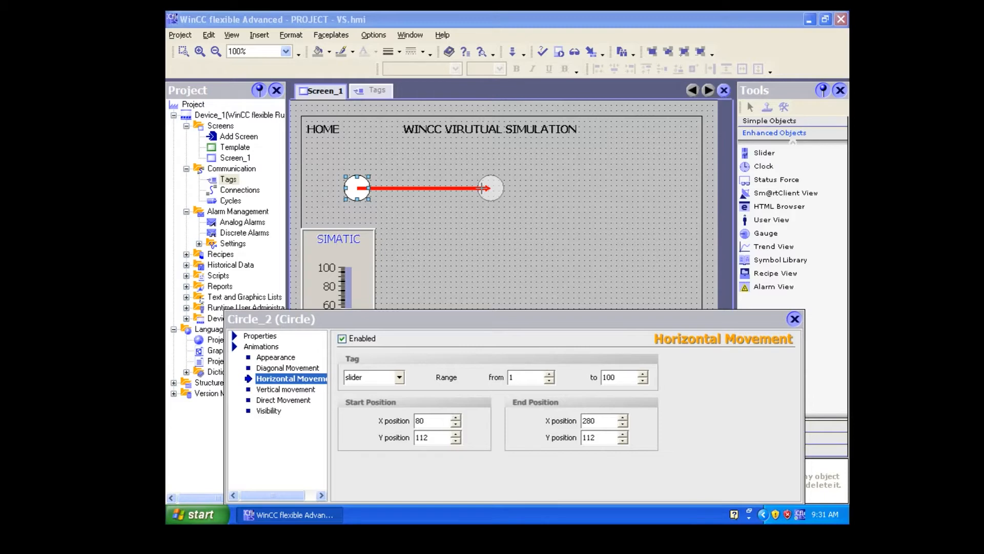
left_click_drag(481, 188, 317, 203)
left_click_drag(422, 221, 653, 188)
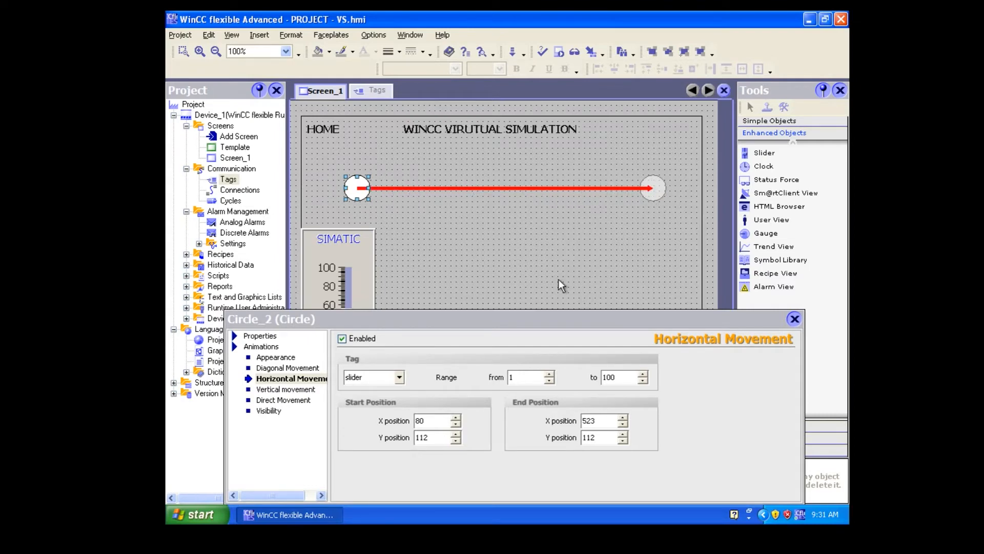
left_click(438, 420)
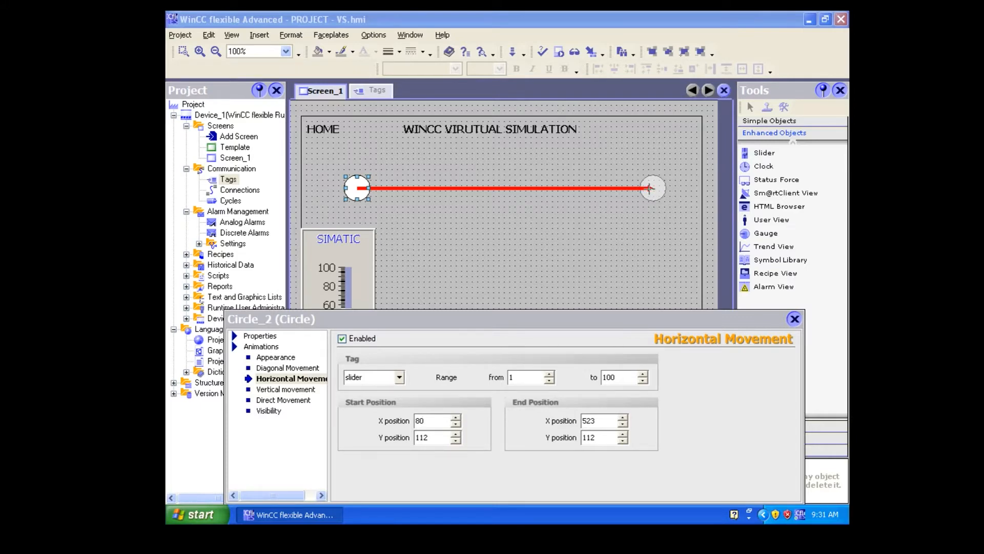
left_click_drag(650, 187, 558, 205)
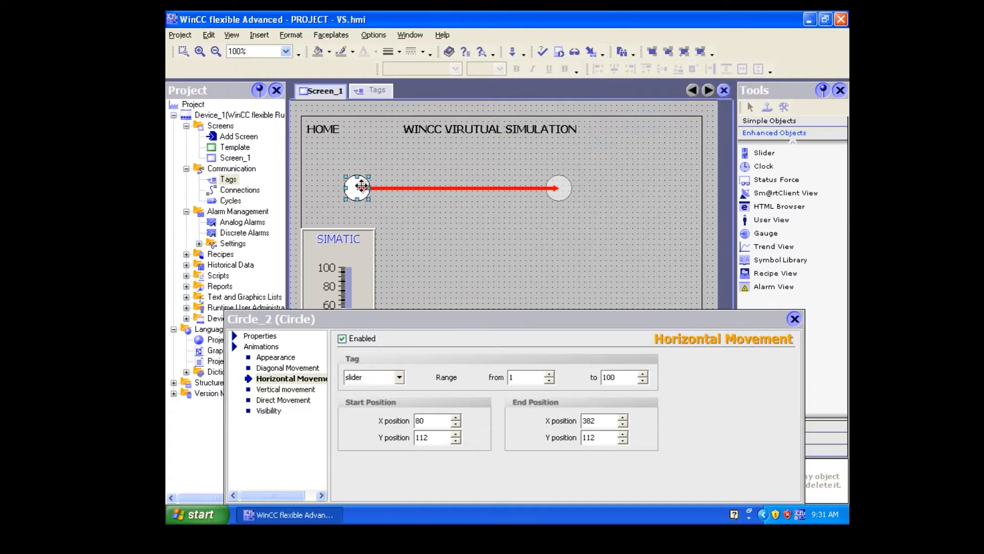
Examine the circle's horizontal movement path on Screen_1 together with its start and end position settings.
left_click_drag(362, 185, 510, 189)
left_click(513, 234)
left_click(351, 191)
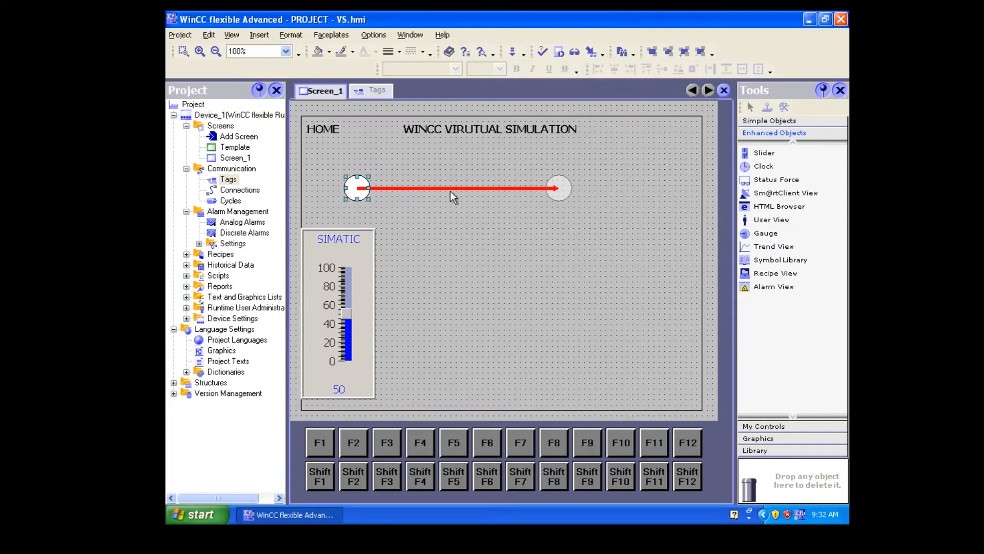
double_click(353, 191)
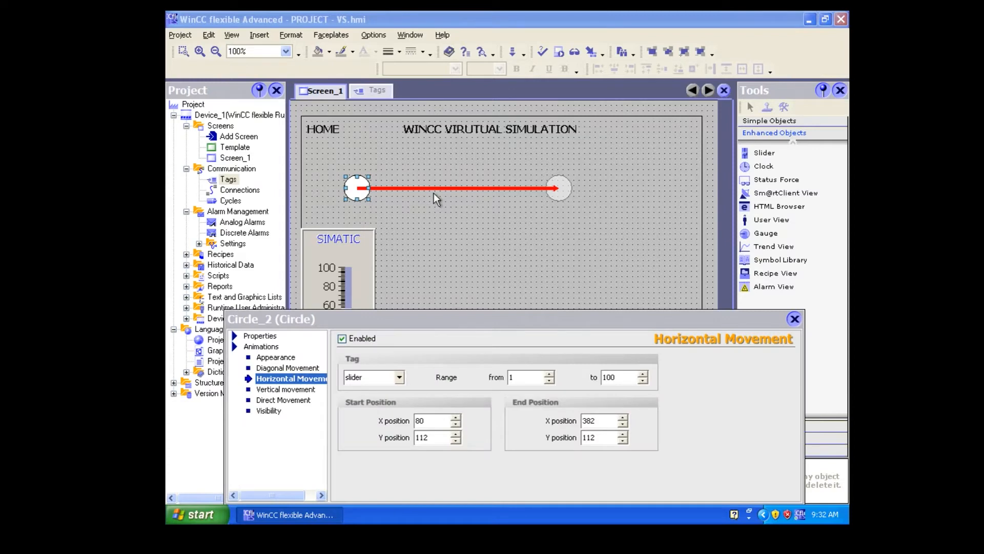
left_click(554, 189)
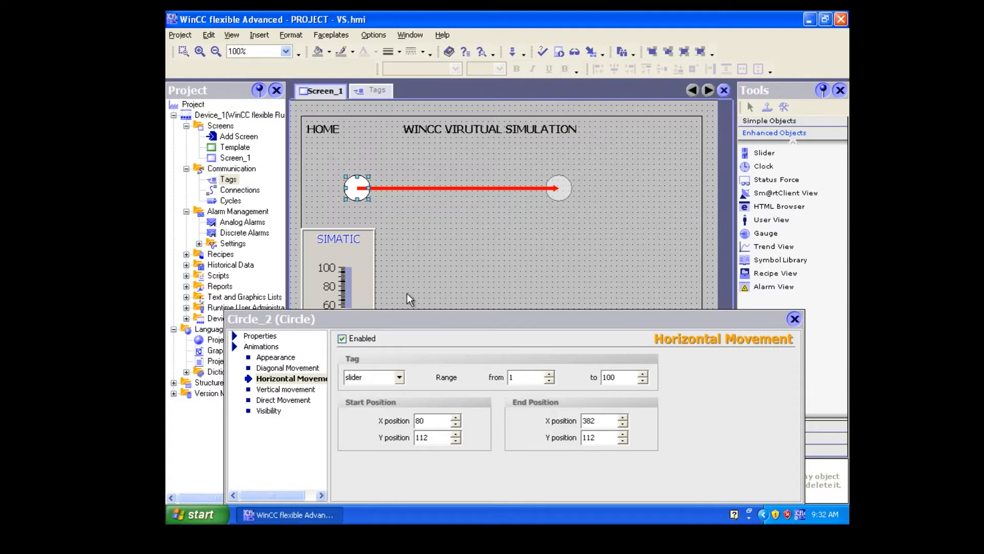
left_click(517, 348)
left_click(795, 320)
left_click(624, 221)
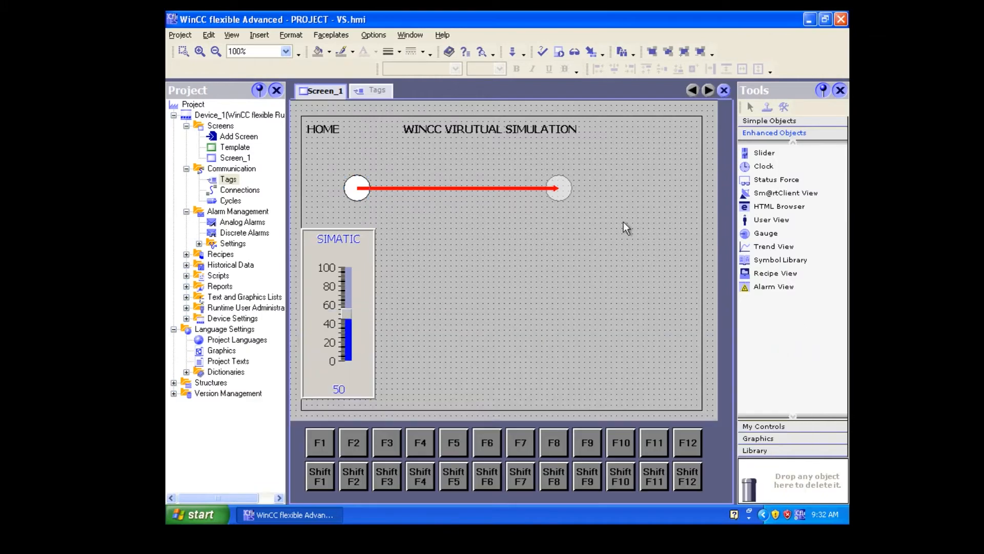
double_click(359, 185)
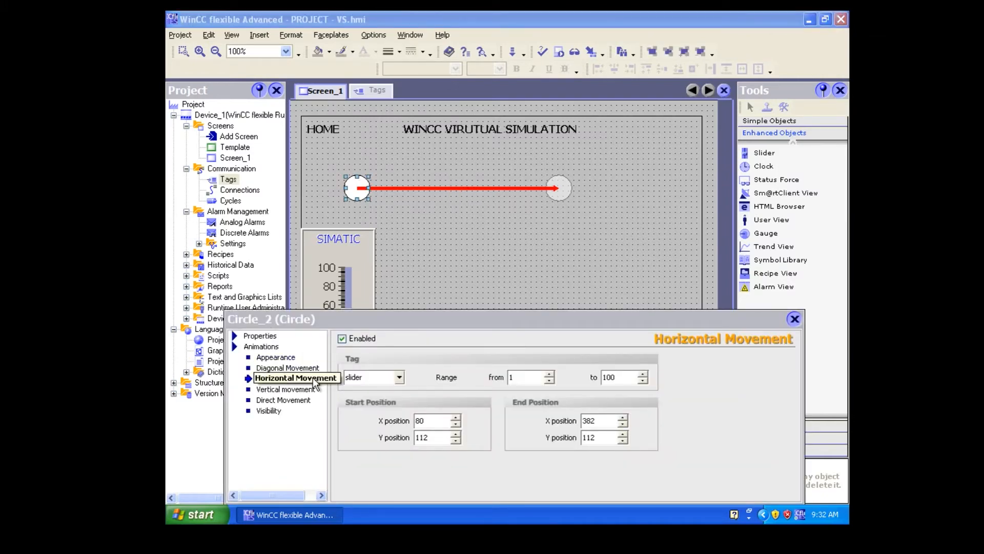
left_click(257, 336)
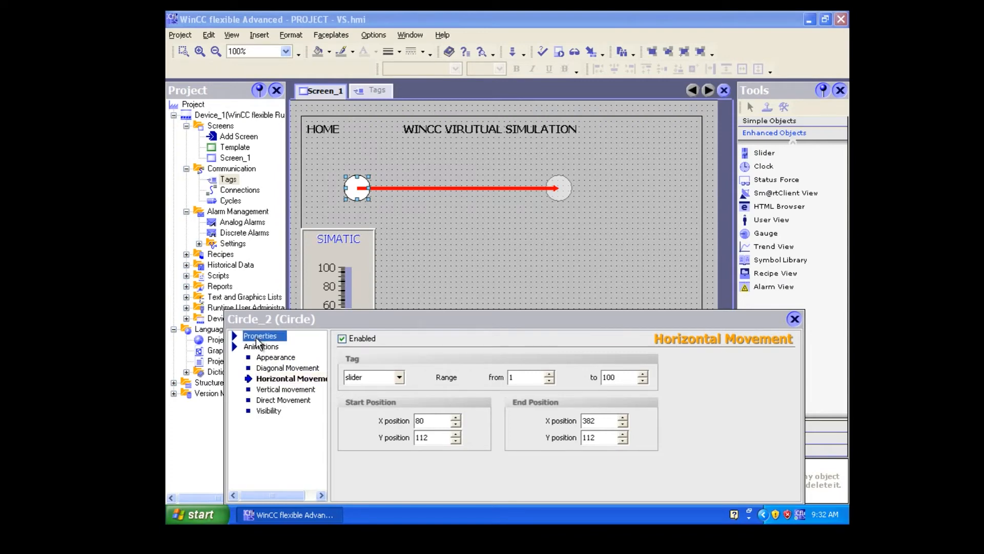
Run the project in runtime and raise the slider from 0 to 100 to test the circle's horizontal movement.
left_click(458, 268)
left_click(794, 319)
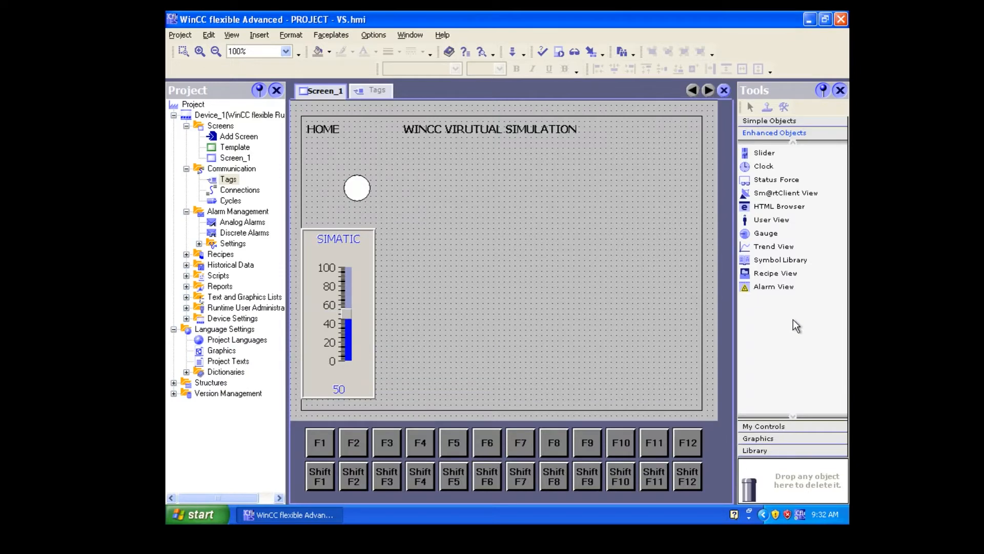
left_click(558, 52)
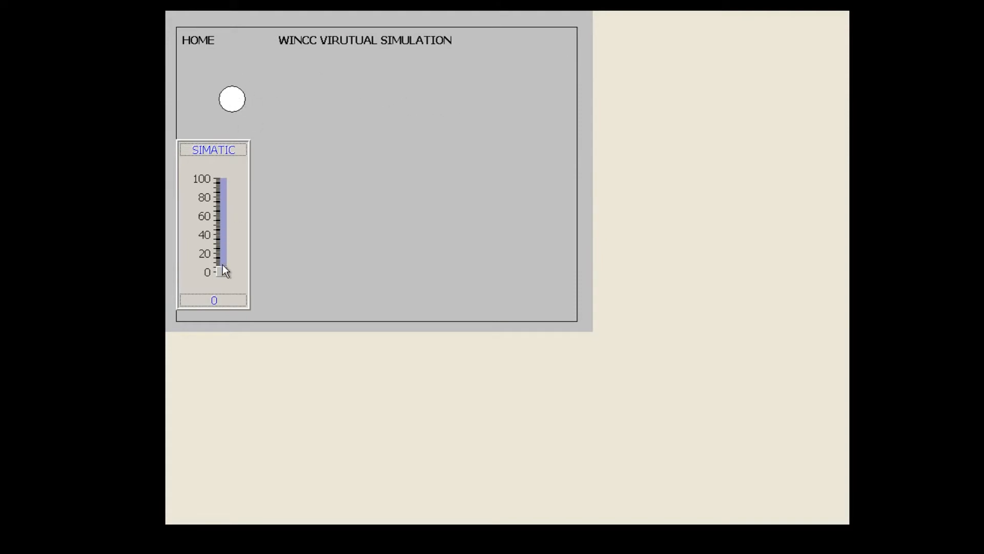
left_click_drag(222, 269, 246, 121)
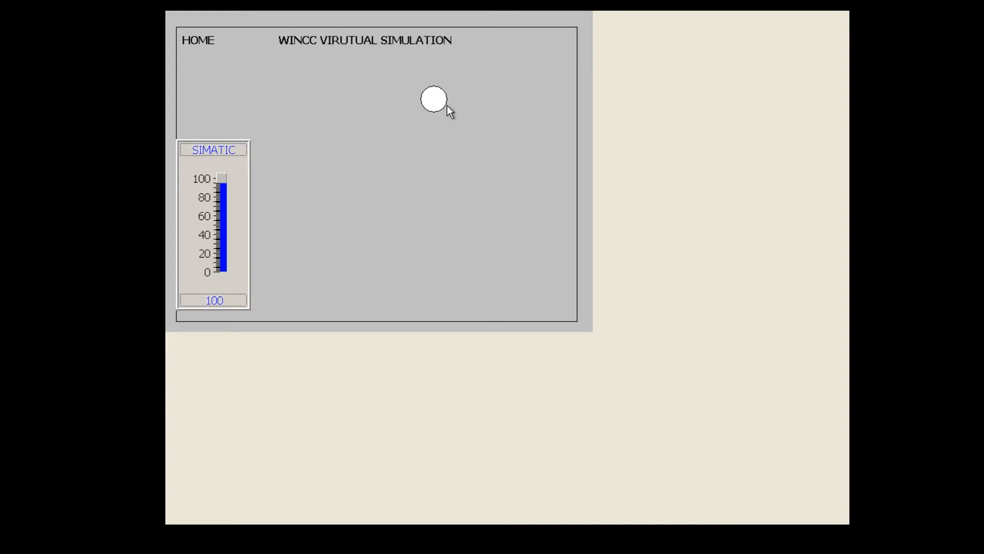
mouse_move(218, 177)
left_mouse_down()
mouse_move(226, 287)
mouse_move(220, 172)
left_mouse_up()
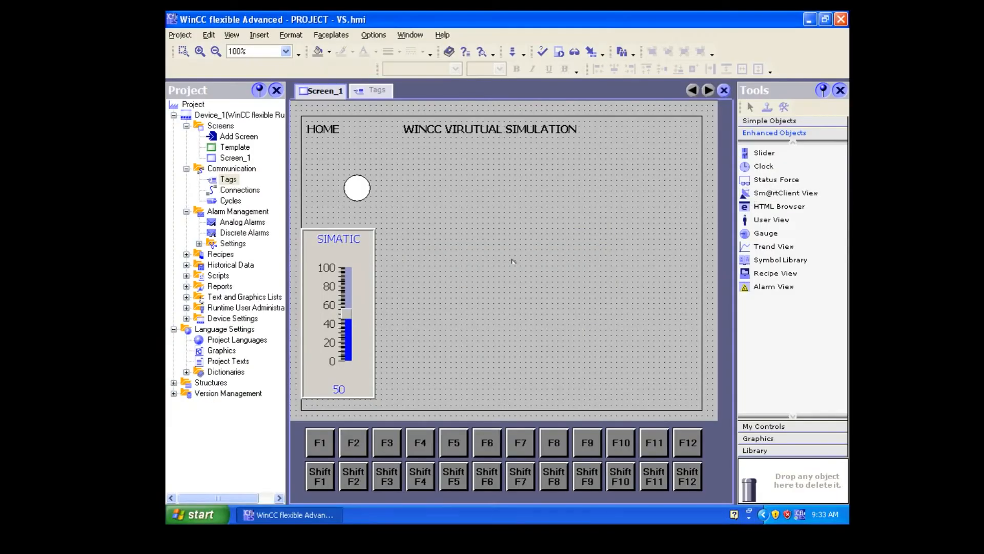
Reopen the circle's Horizontal Movement animation and increase the end X position to 451.
double_click(363, 185)
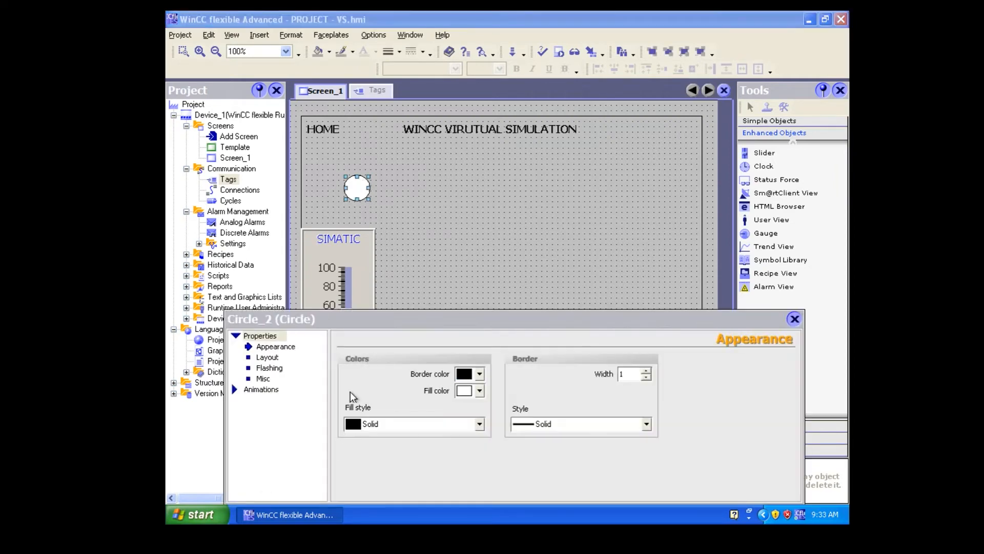
left_click(263, 390)
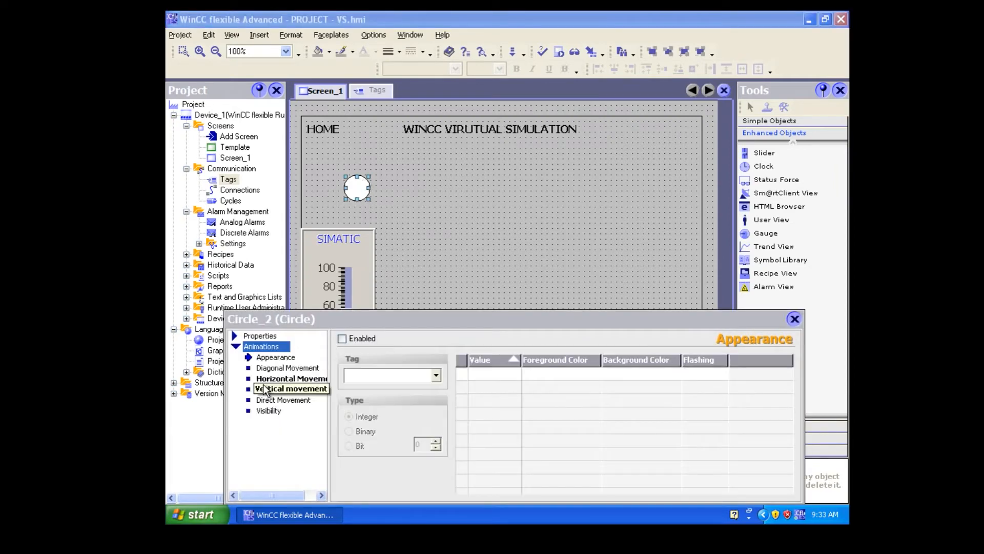
left_click(302, 380)
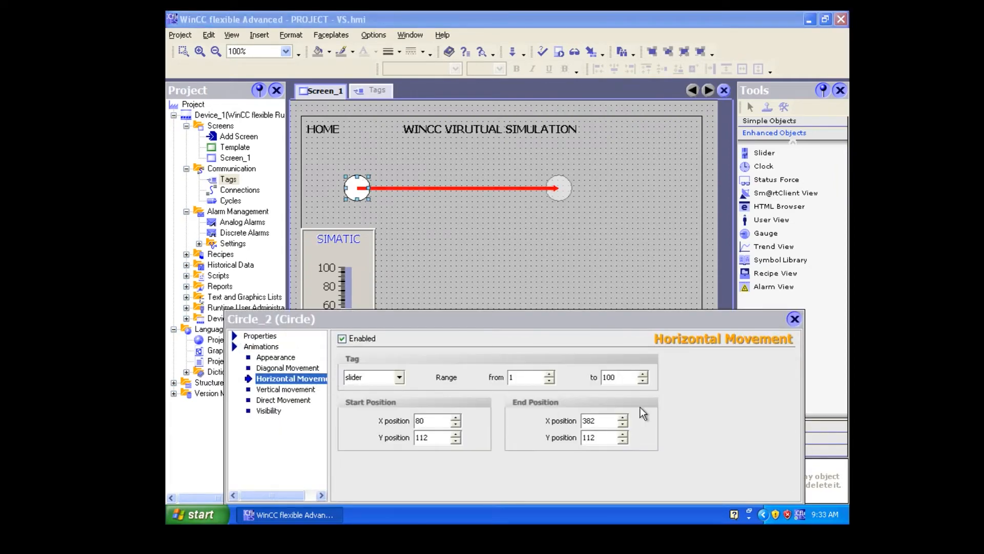
left_click(623, 417)
left_click(623, 418)
left_click(624, 418)
left_click(624, 418)
left_click_drag(624, 418, 626, 418)
left_click(623, 418)
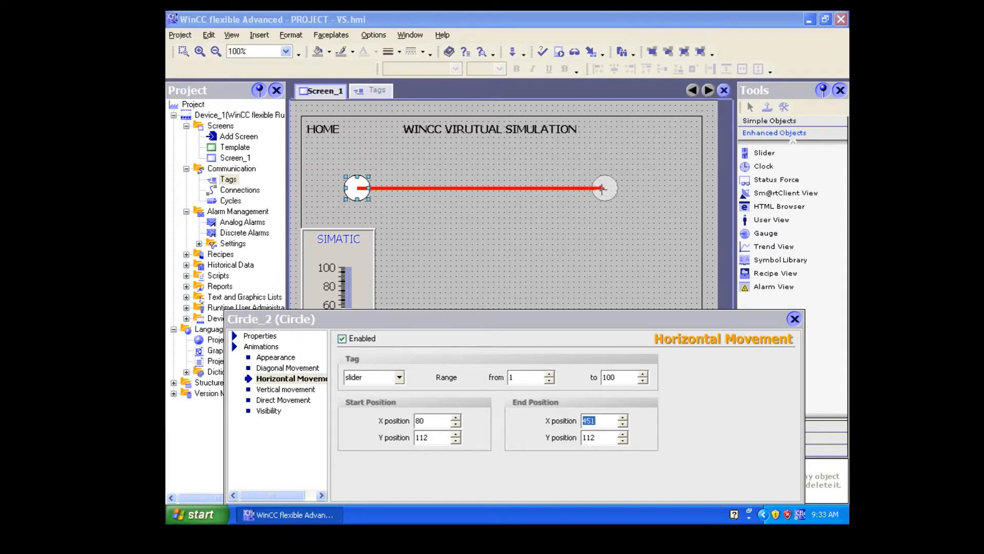
Reverse the circle's horizontal movement path so it ends at about X 18, and move the circle to X 312, Y 112.
left_click_drag(602, 189, 316, 188)
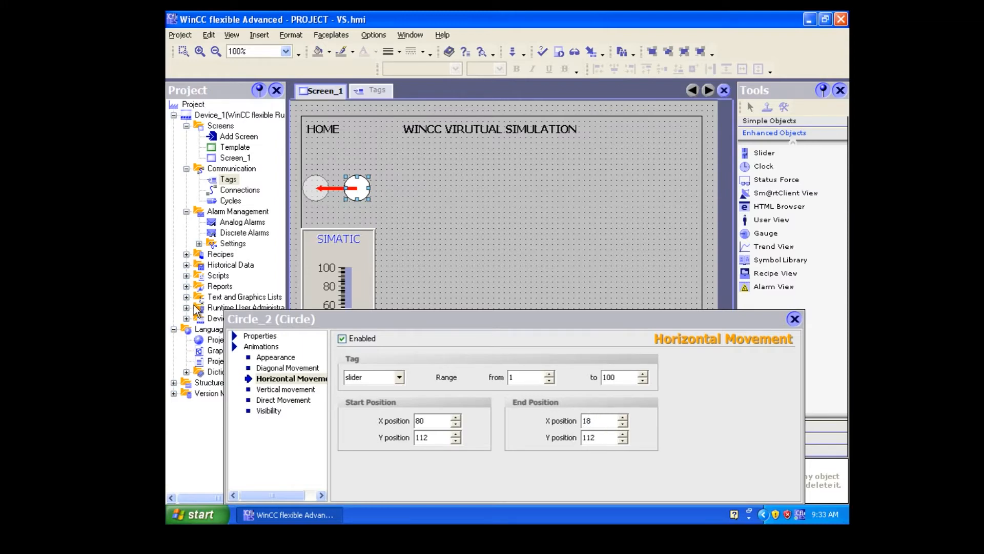
left_click(274, 358)
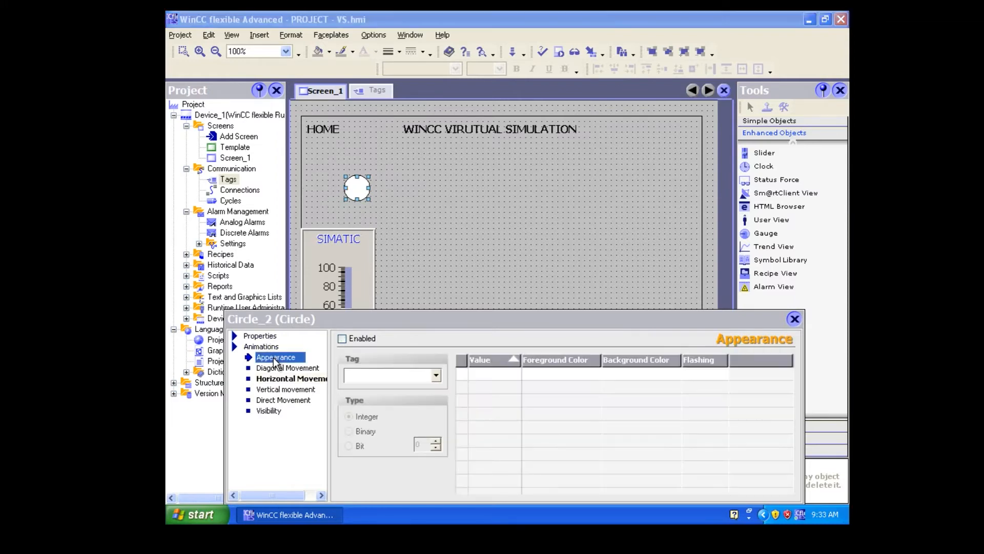
left_click(498, 174)
left_click(360, 195)
left_click_drag(360, 194, 515, 195)
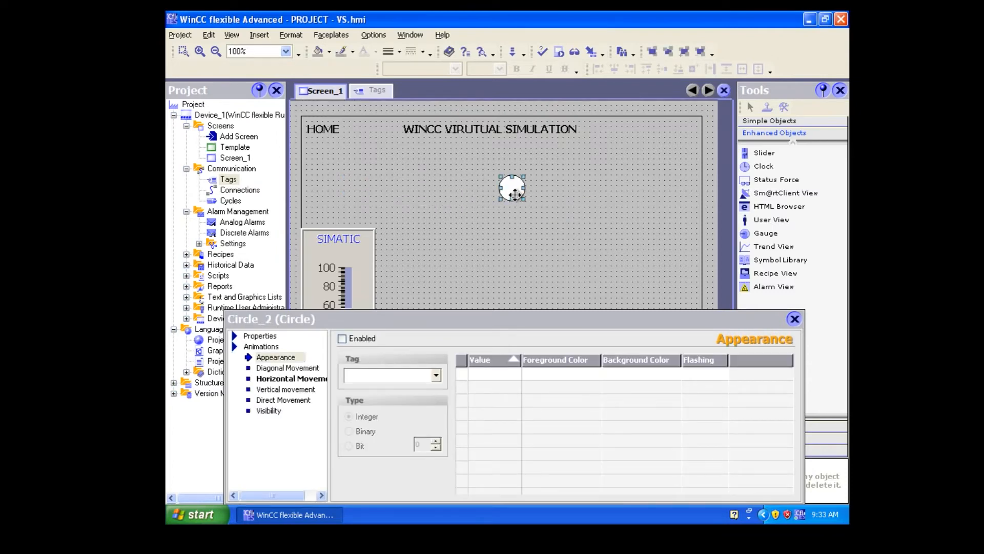
left_click(511, 220)
left_click(516, 189)
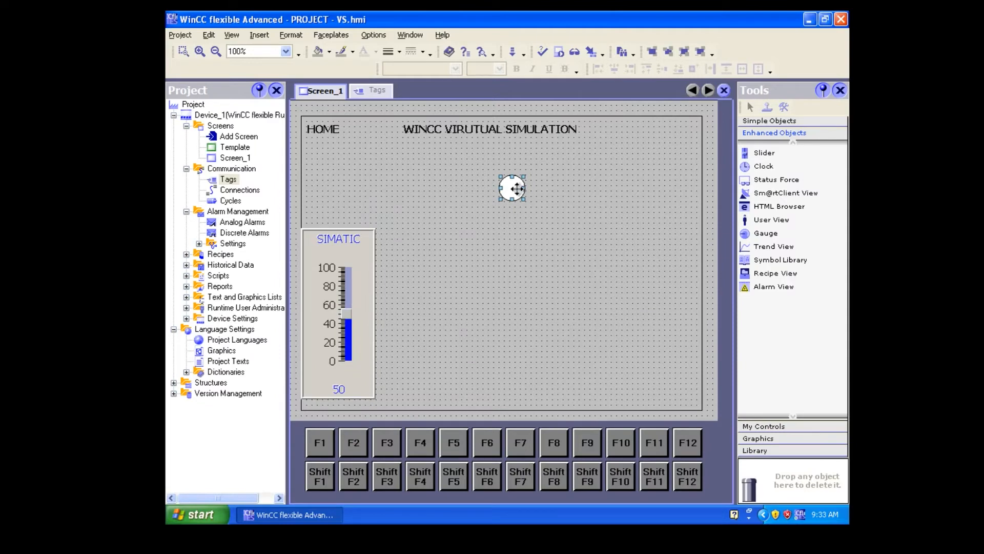
Reopen the circle's Horizontal Movement animation and lower the end X position to 185.
double_click(516, 189)
left_click(295, 377)
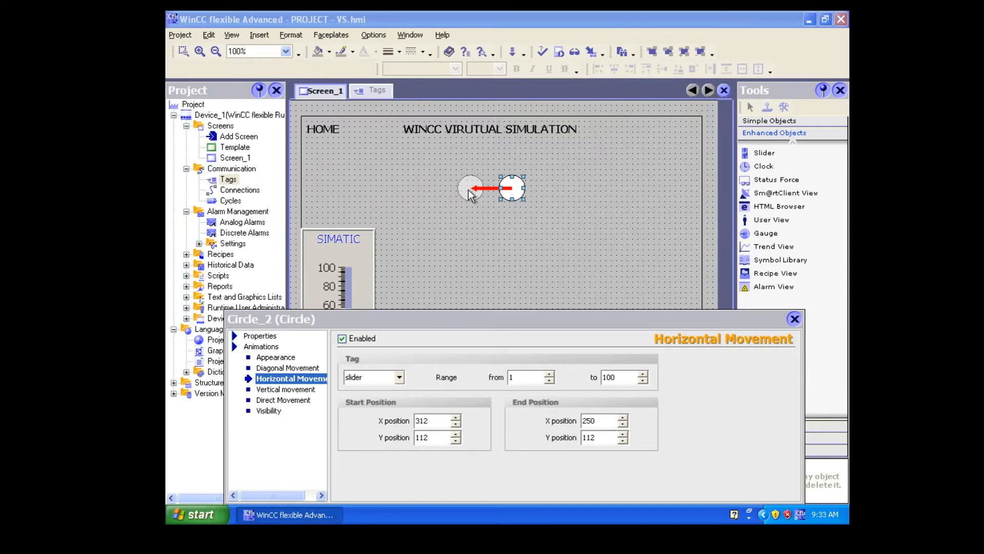
left_click_drag(478, 185, 456, 187)
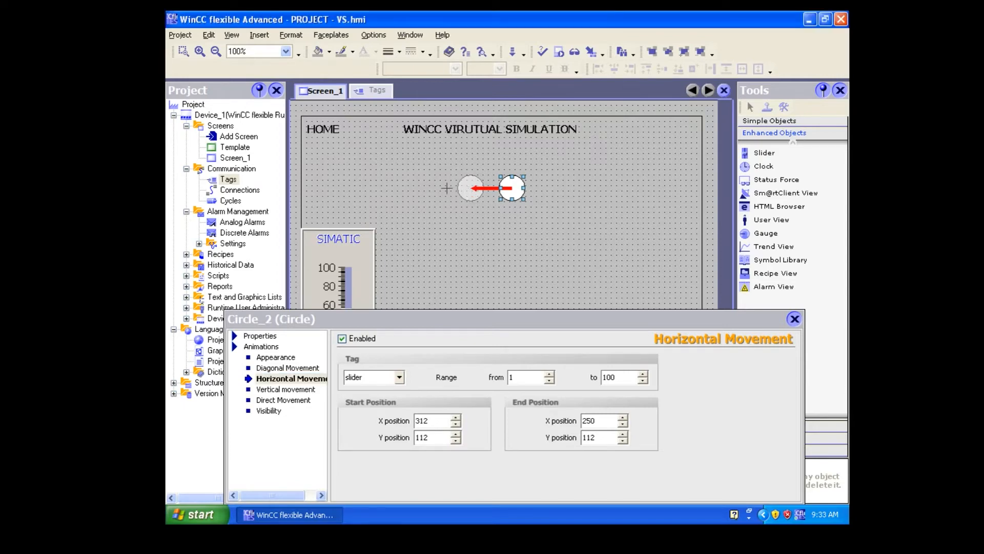
left_click(479, 387)
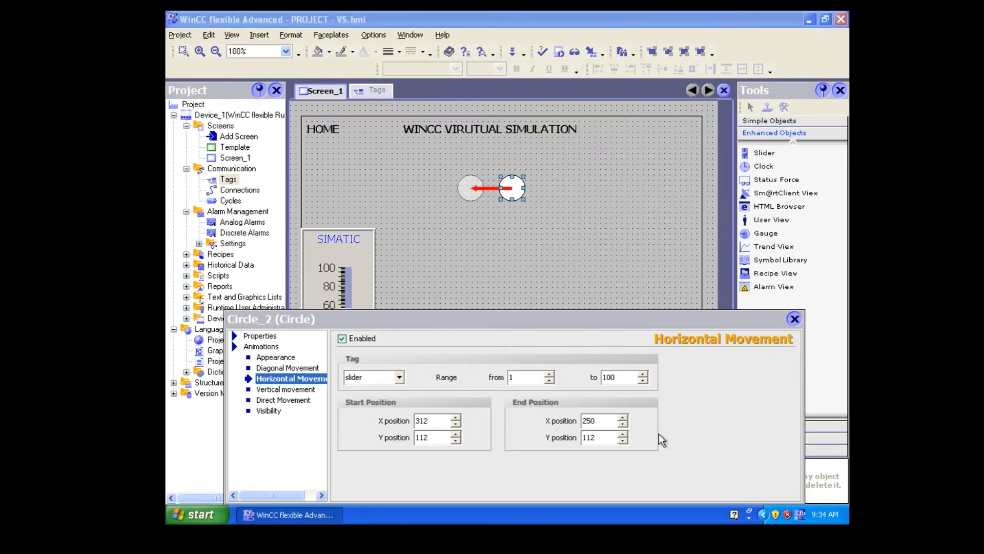
left_click(623, 424)
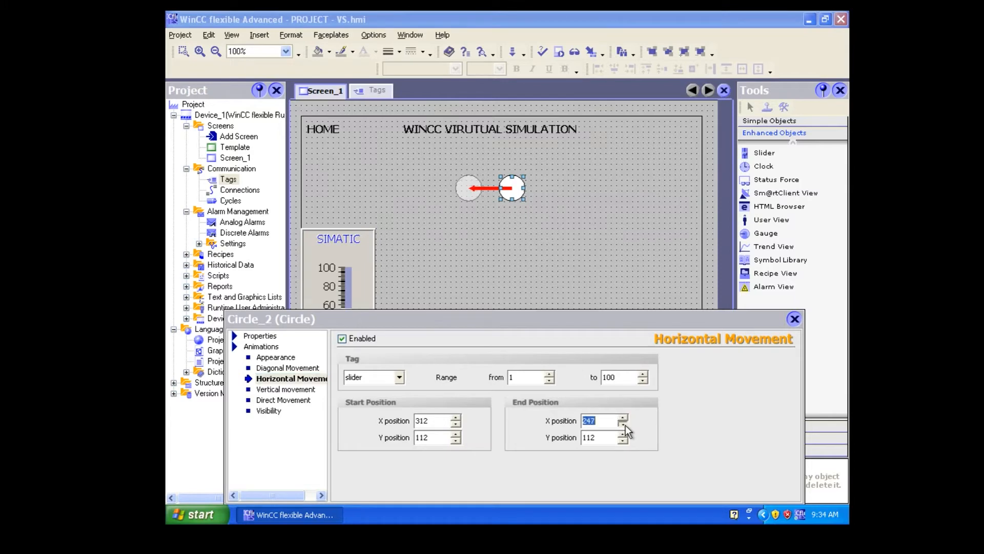
left_click_drag(625, 425, 625, 425)
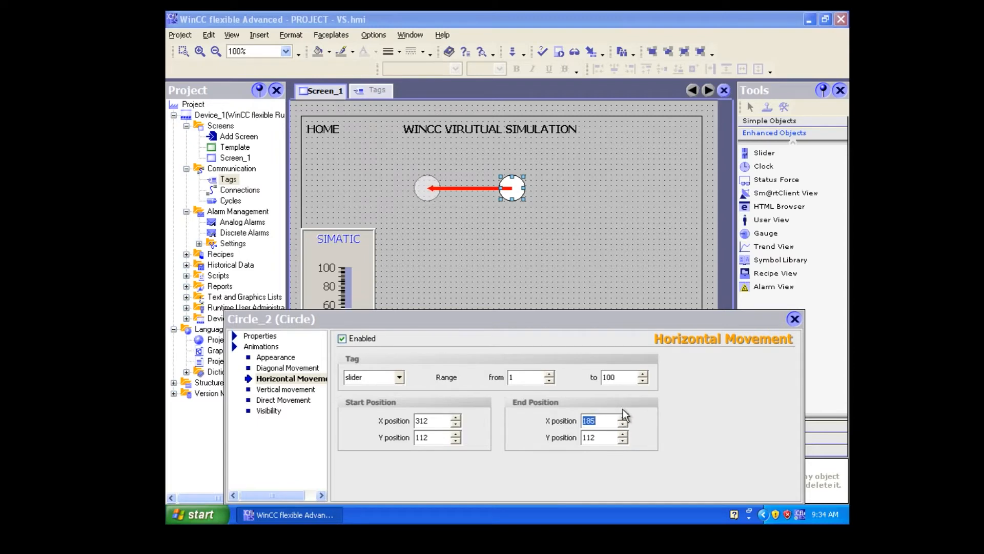
Set the end X position of the circle's horizontal movement to 265.
left_click(624, 418)
left_click_drag(623, 418, 624, 421)
left_click(623, 418)
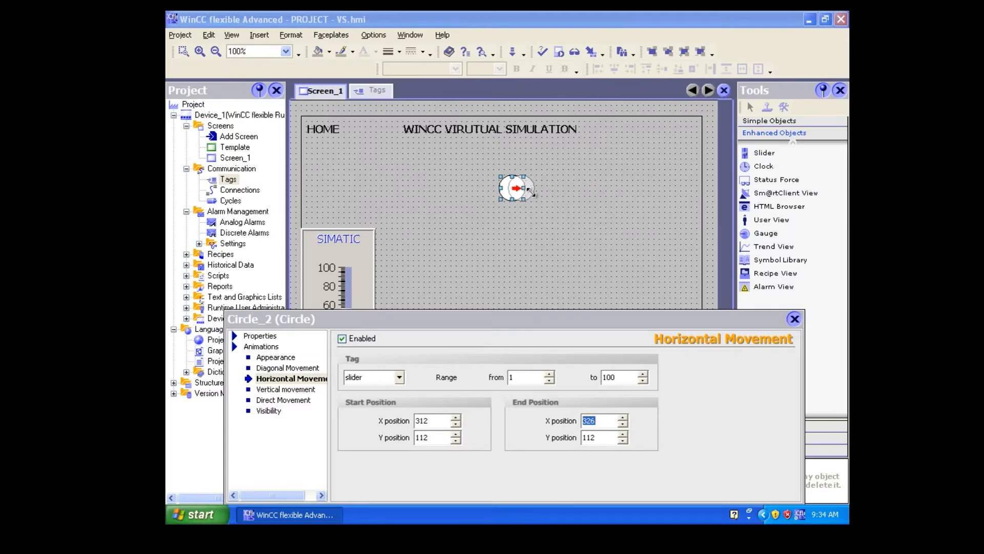
left_click(626, 423)
left_click(624, 423)
left_click(624, 424)
left_click(624, 423)
left_click(624, 424)
left_click(625, 424)
left_click(624, 424)
left_click(624, 423)
left_click(624, 424)
left_click(624, 423)
left_click(623, 423)
left_click(623, 424)
left_click(624, 423)
left_click(623, 424)
left_click(623, 423)
left_click(624, 424)
left_click(623, 423)
left_click(623, 423)
left_click(623, 424)
left_click(623, 424)
left_click(624, 424)
left_click(623, 424)
left_click(623, 424)
left_click(623, 423)
left_click(624, 423)
left_click(623, 423)
left_click(624, 423)
left_click(624, 423)
left_click(623, 424)
left_click(623, 423)
left_click(624, 423)
left_click(623, 424)
left_click(623, 423)
left_click(623, 423)
left_click(623, 424)
left_click(623, 423)
left_click(624, 423)
left_click(623, 423)
left_click(623, 423)
left_click(624, 423)
left_click(624, 423)
left_click(624, 423)
left_click(623, 423)
left_click(623, 423)
left_click(623, 423)
left_click(623, 423)
left_click(623, 423)
left_click(623, 423)
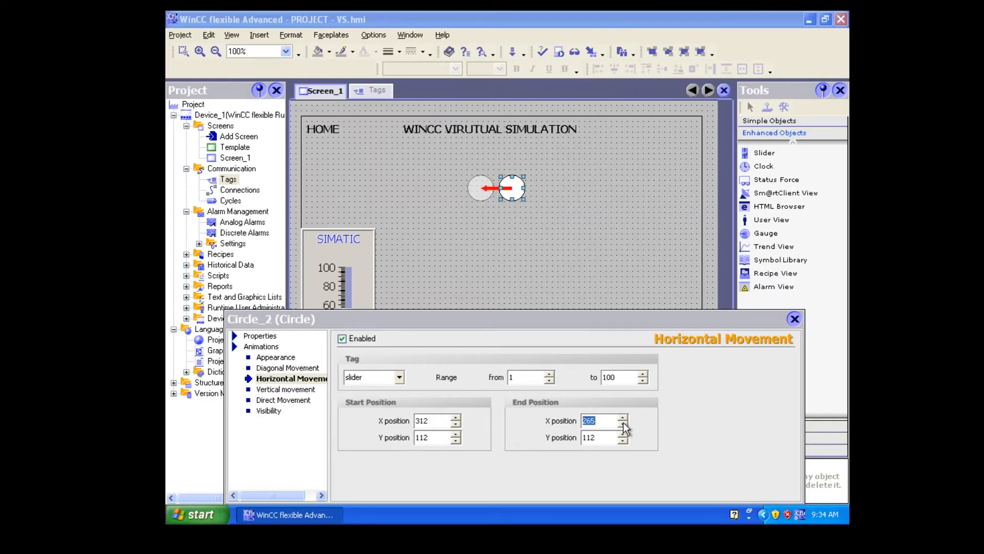
Try to reposition the end point of the circle's horizontal movement directly on the screen, and close the properties.
left_click(483, 190)
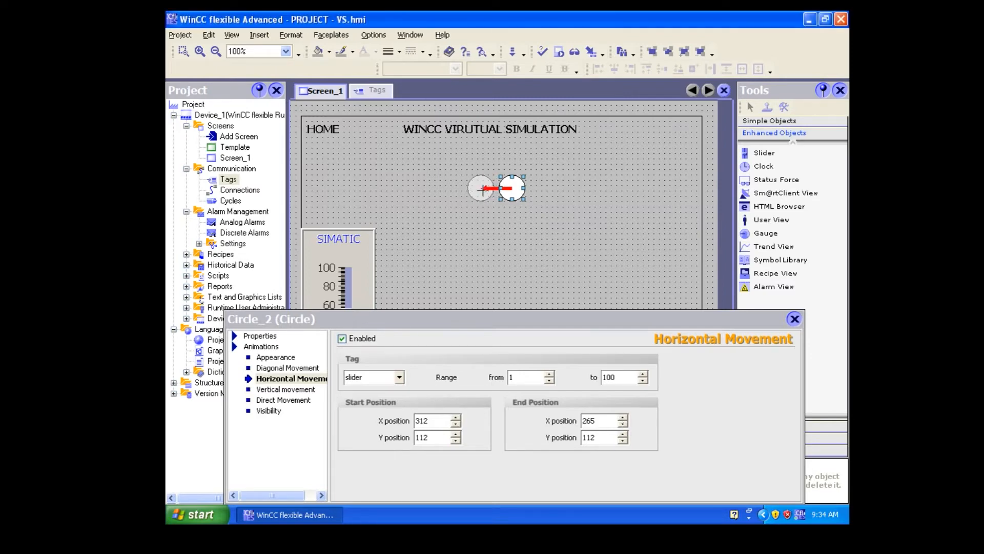
left_click(490, 218)
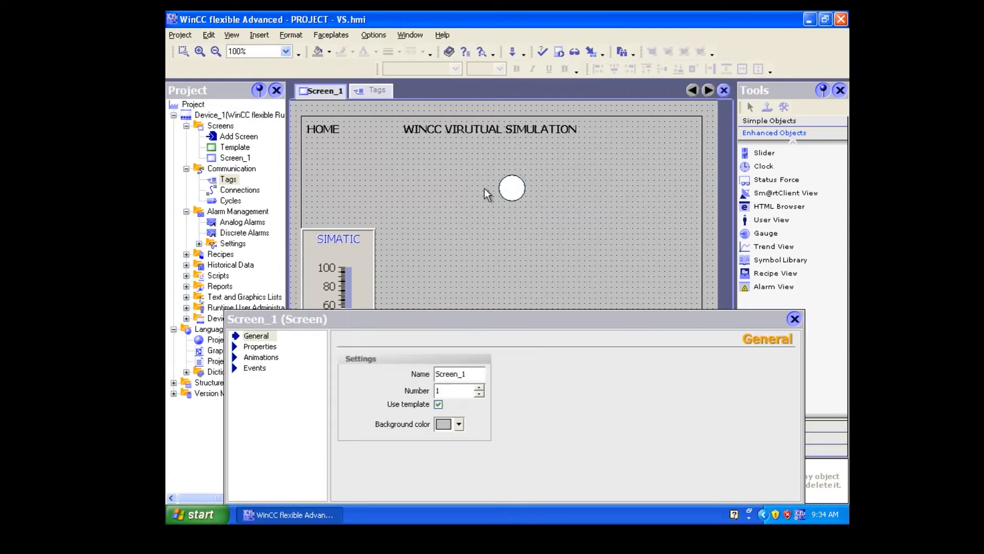
left_click(261, 357)
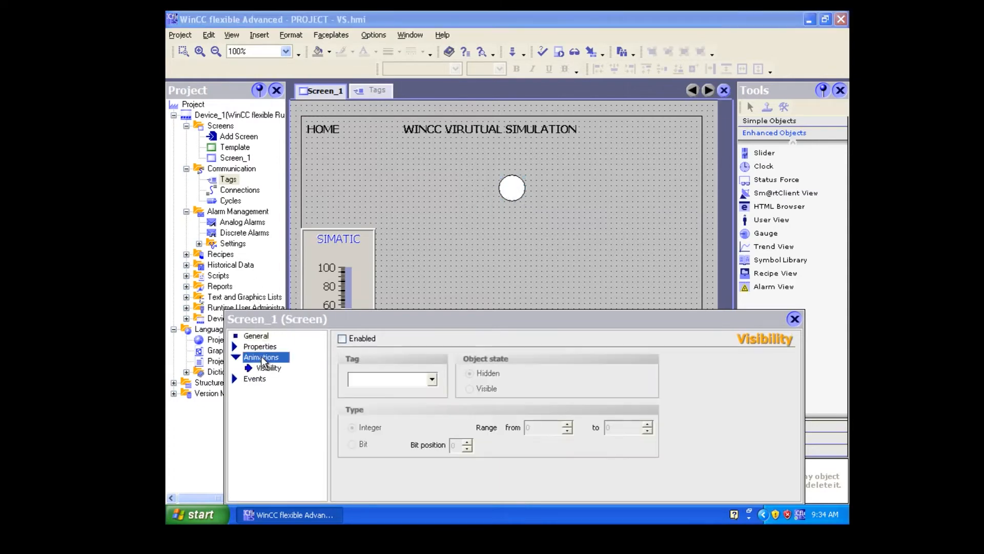
left_click(511, 189)
left_click_drag(475, 193, 448, 193)
left_click(602, 223)
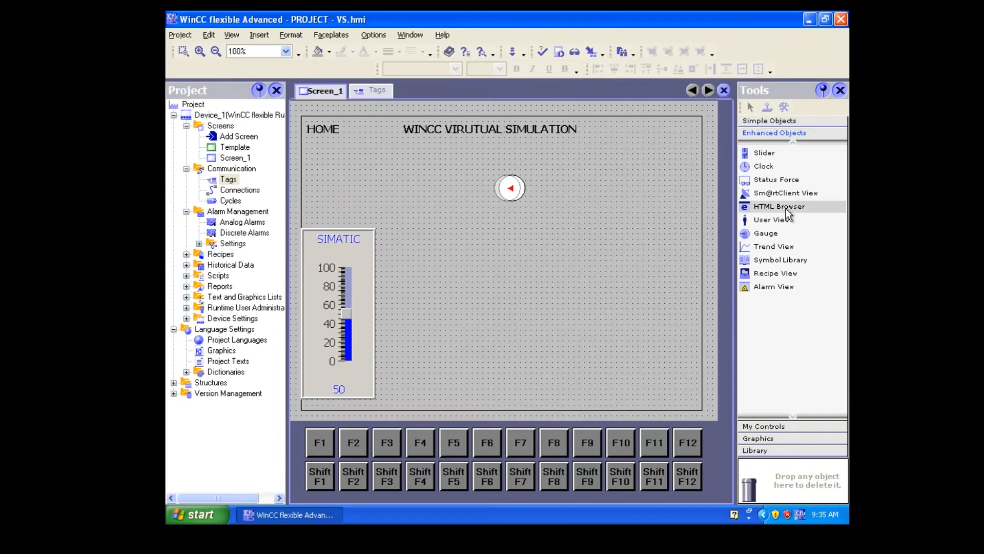
Draw a second circle below the existing one, at about X 328, Y 184.
left_click(765, 123)
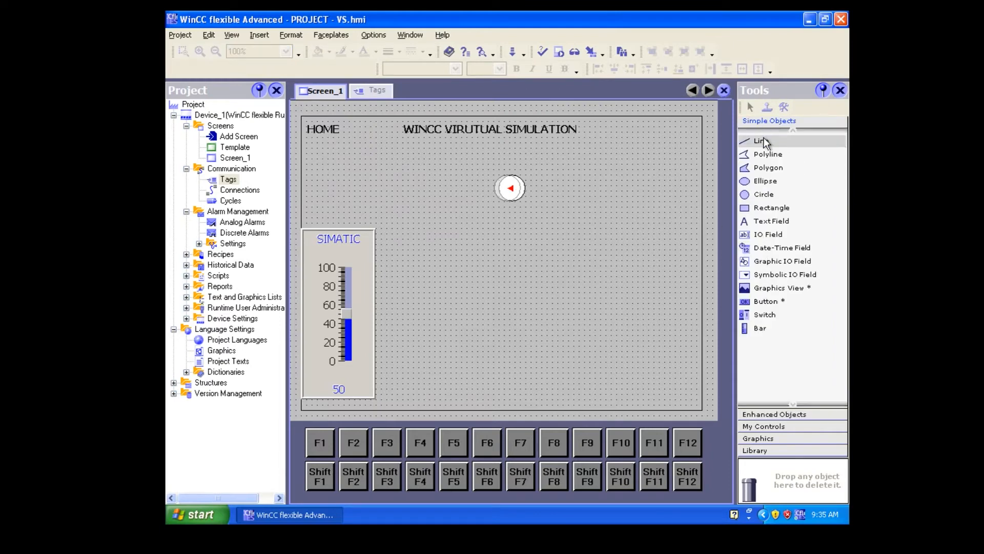
left_click(776, 194)
left_click_drag(507, 225, 540, 252)
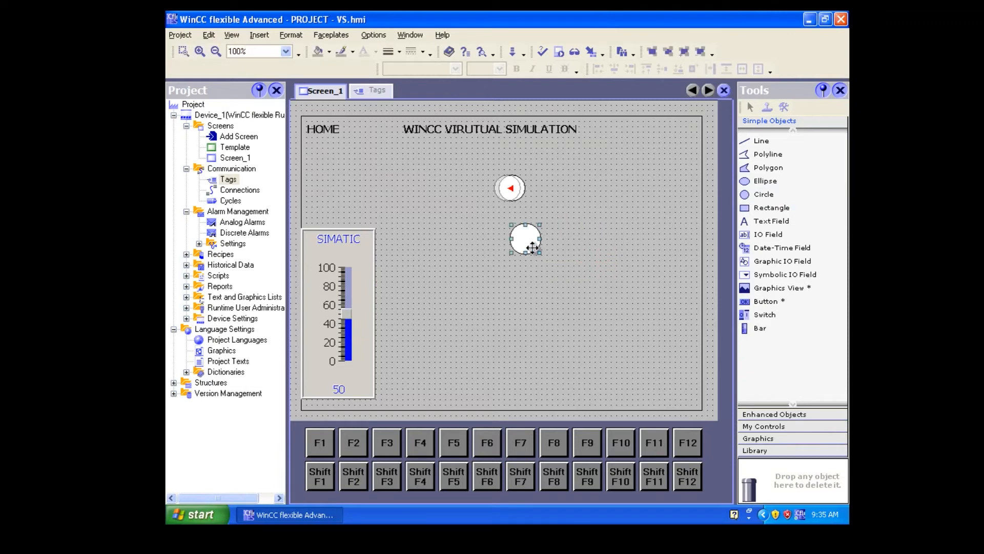
Enable the Horizontal Movement animation for the new circle and assign the slider tag to it.
double_click(532, 247)
left_click(263, 389)
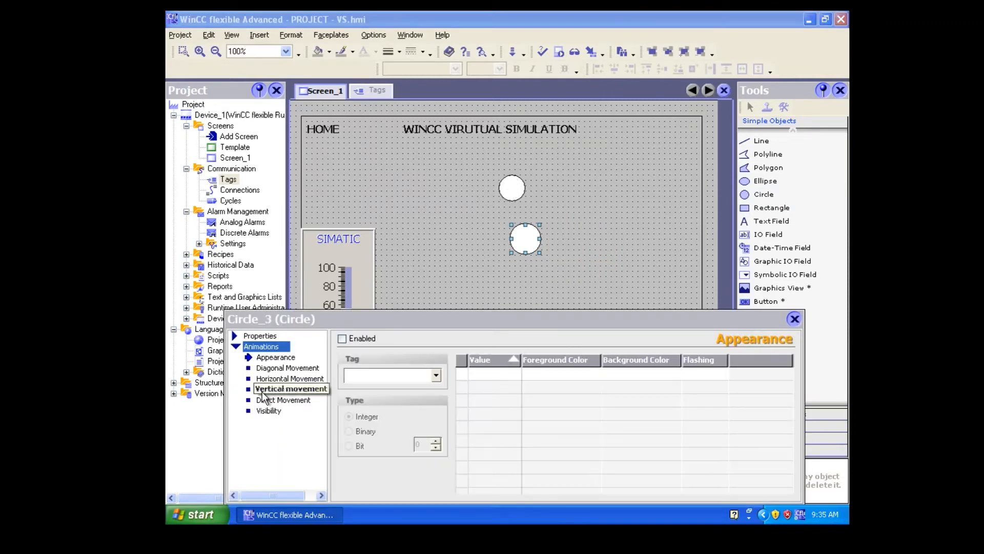
left_click(287, 378)
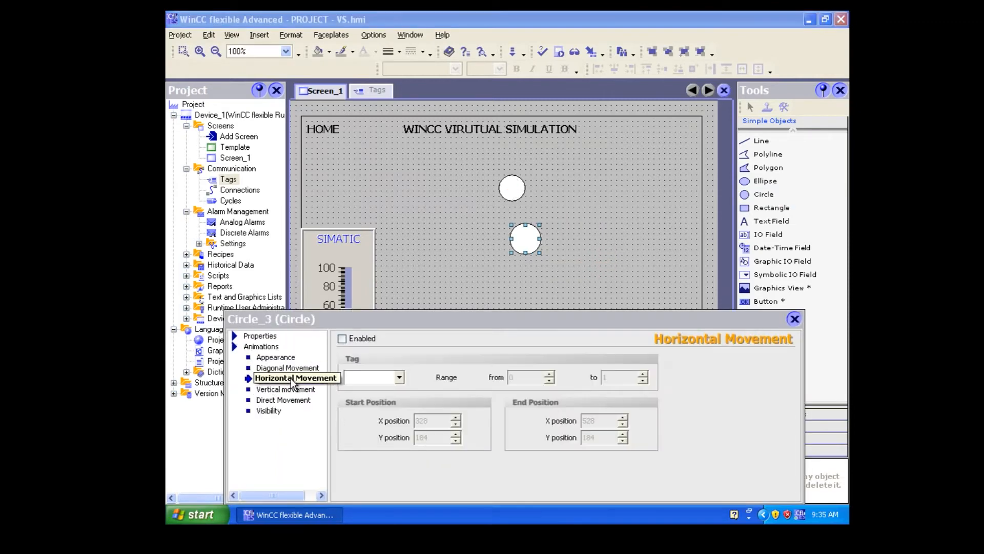
left_click(361, 339)
left_click(398, 378)
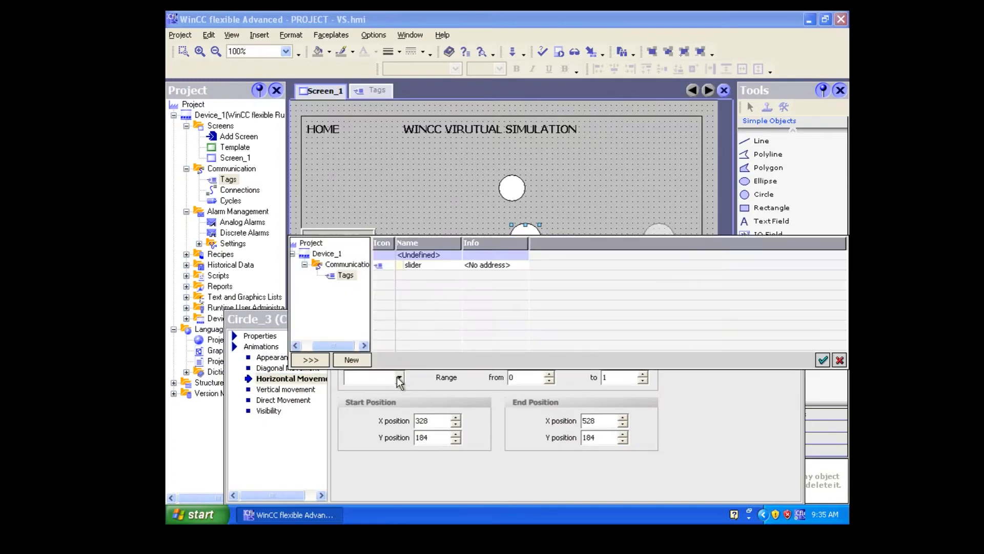
double_click(421, 267)
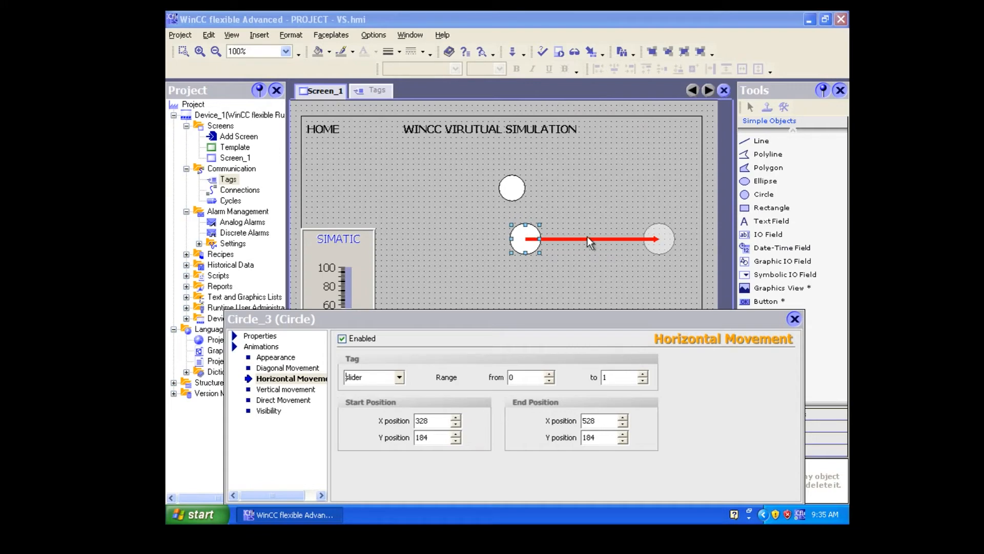
Reverse the new circle's horizontal movement path so it ends at about X 127, Y 184.
left_click_drag(658, 238, 658, 239)
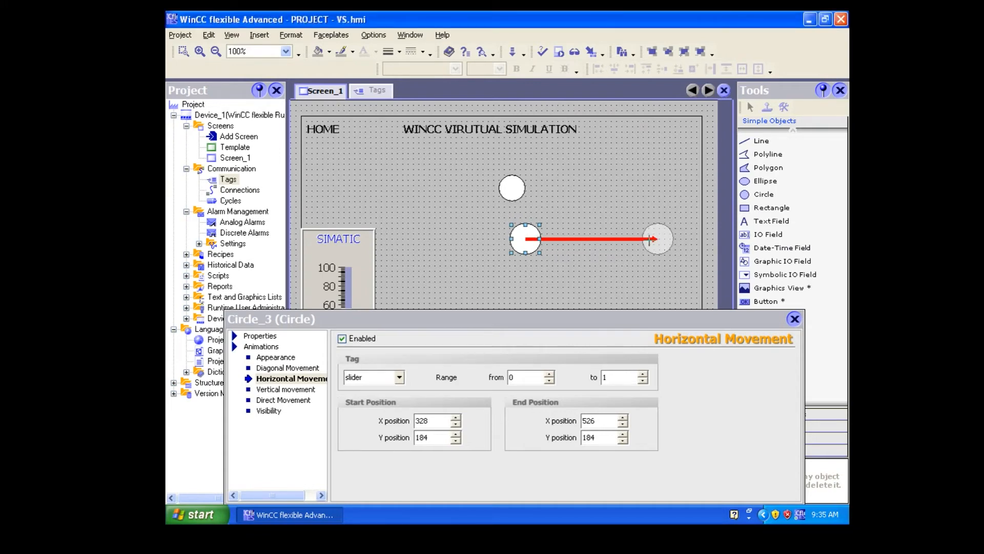
left_click_drag(650, 239, 392, 252)
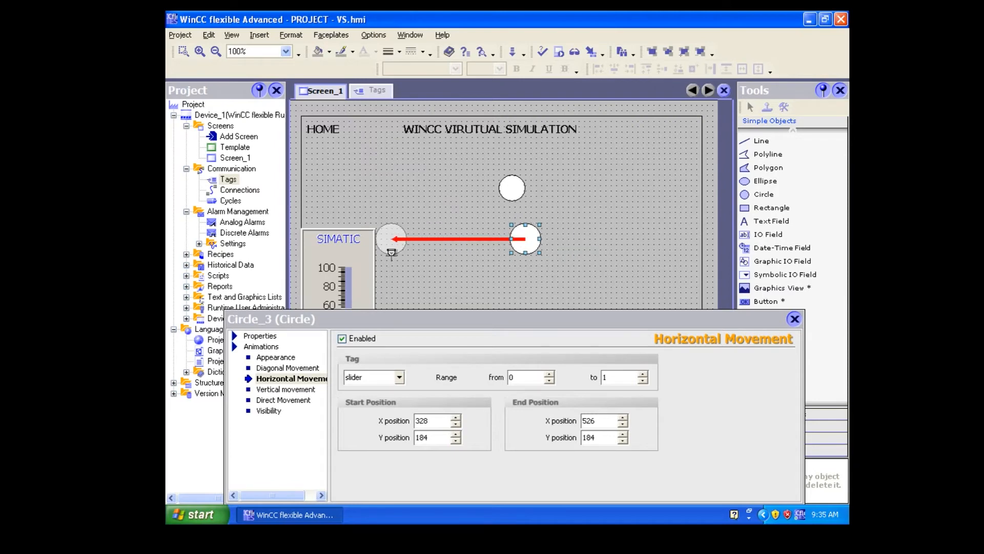
left_click(249, 337)
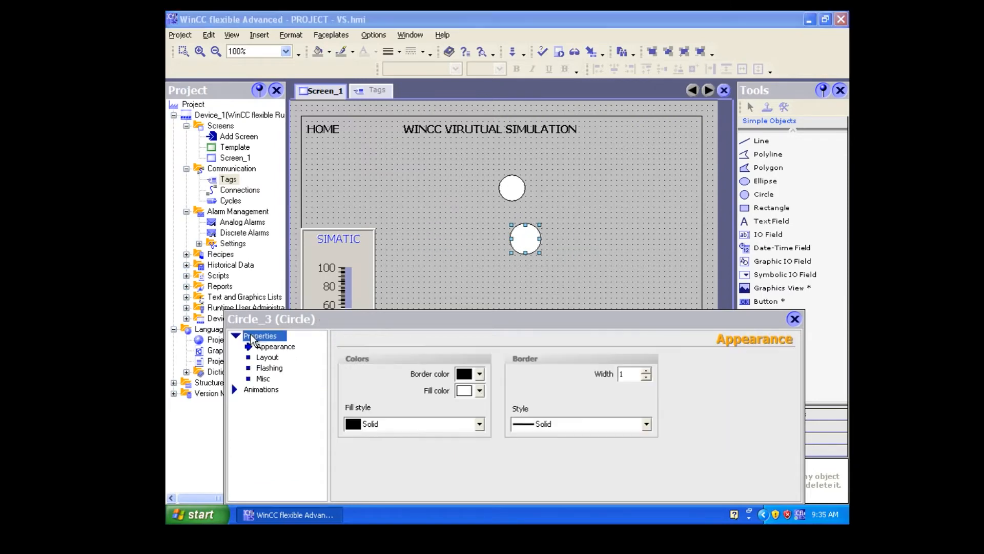
Delete the upper circle from the screen and close the properties.
left_click(510, 191)
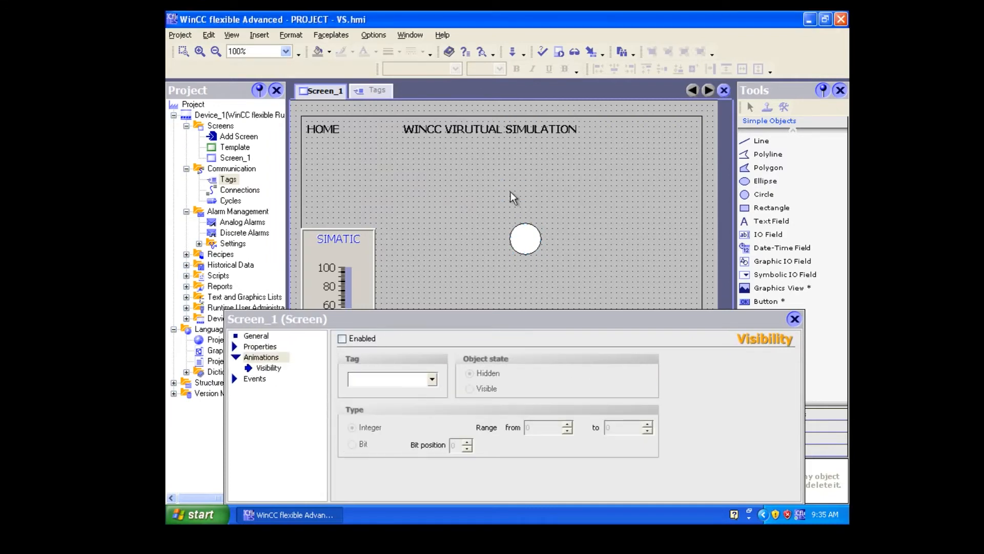
left_click(794, 319)
Run the project in runtime, move the slider to test the remaining circle's movement, and close the runtime.
left_click(560, 50)
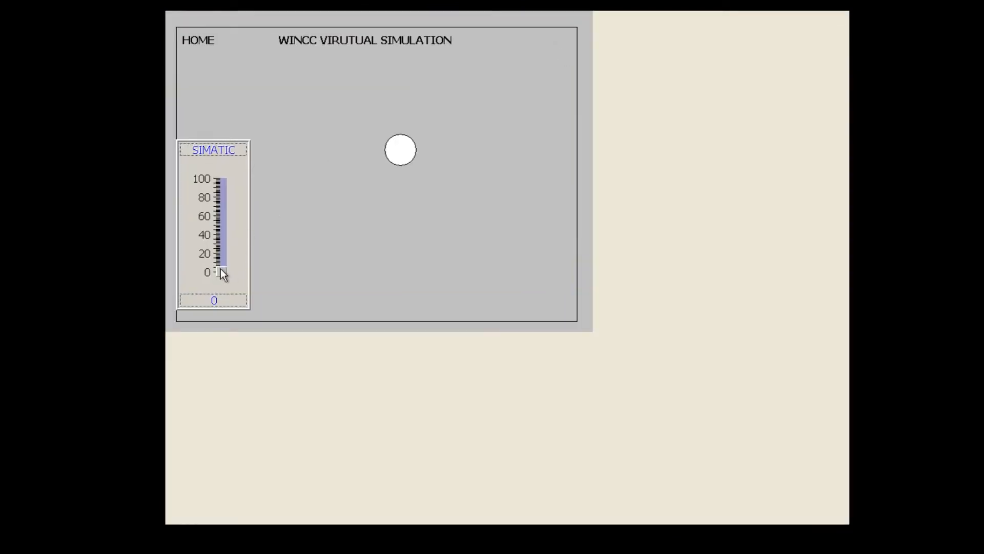
mouse_move(220, 268)
left_mouse_down()
mouse_move(221, 254)
mouse_move(223, 278)
left_mouse_up()
key("alt+F4")
Set the upper limit of the tag range in the circle's Horizontal Movement animation to 100.
double_click(529, 237)
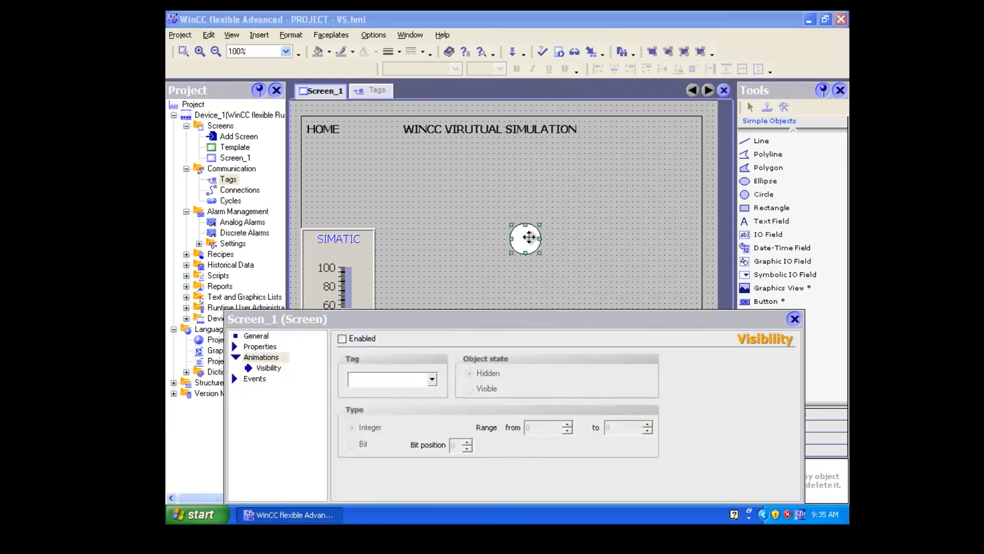
left_click(264, 390)
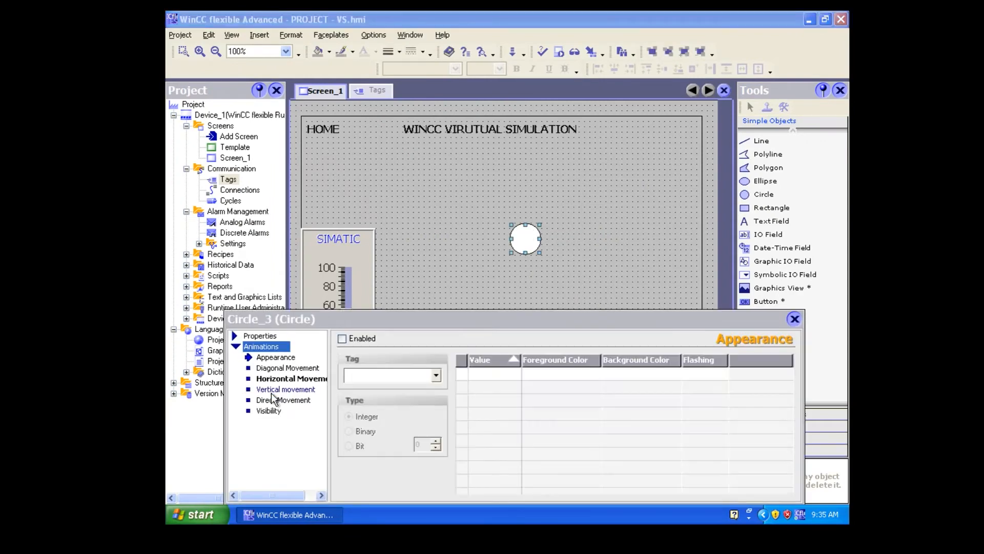
left_click(287, 378)
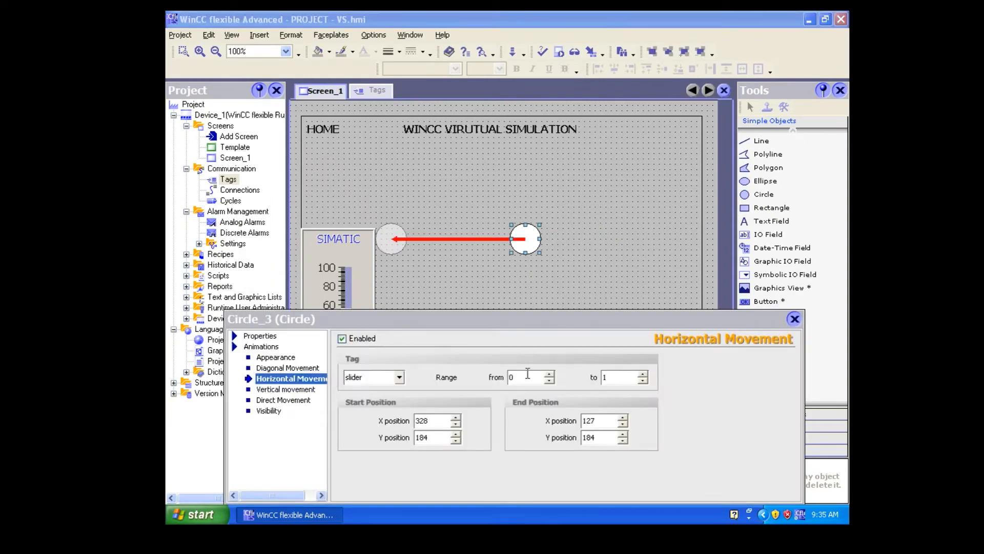
left_click(626, 377)
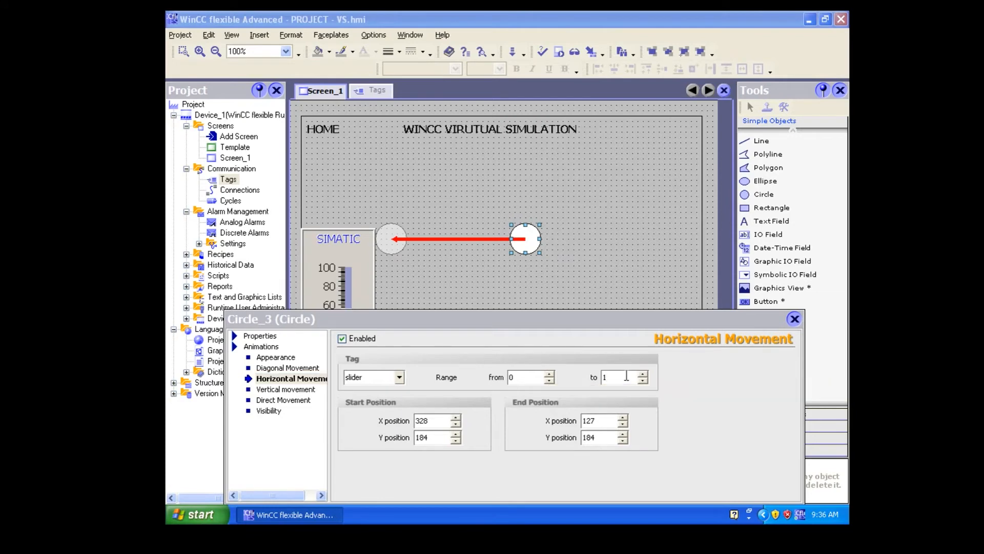
type("00")
left_click(794, 319)
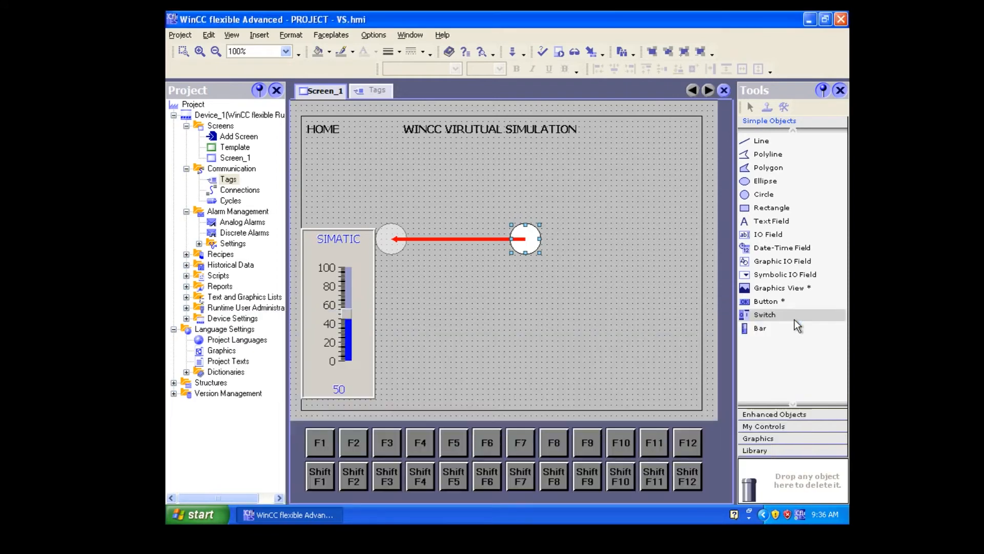
Move the circle horizontally toward the screen frame's far edge, to about X 504, Y 184.
left_click(519, 229)
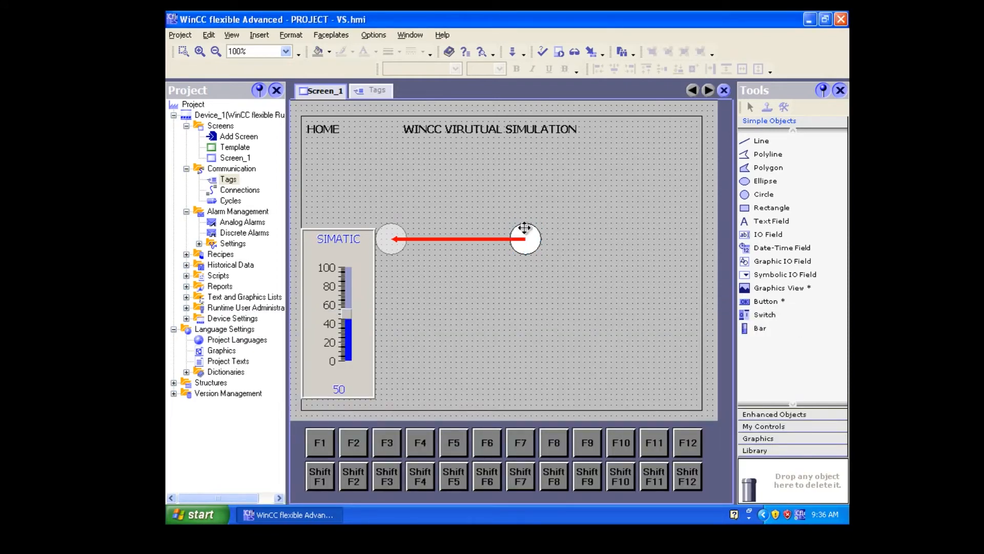
double_click(520, 232)
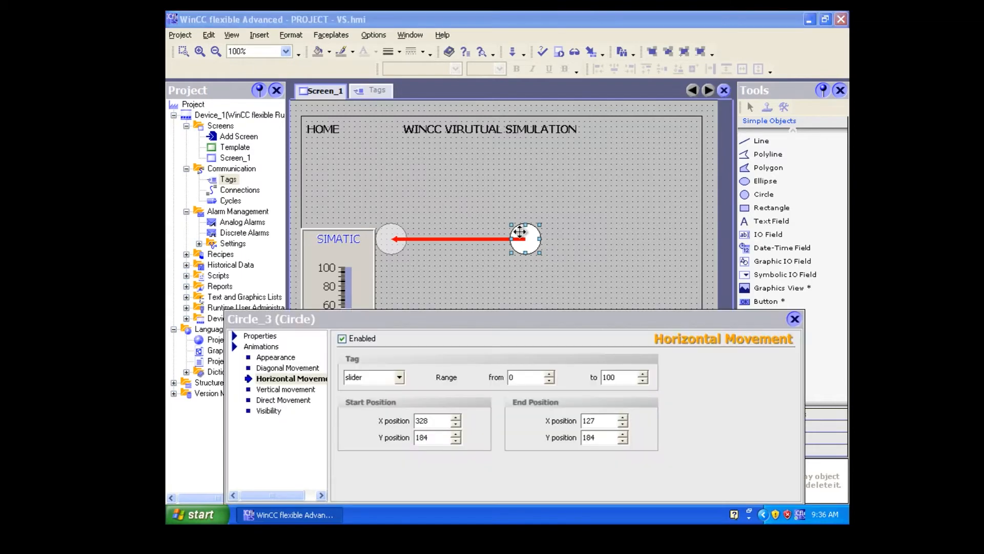
left_click(261, 336)
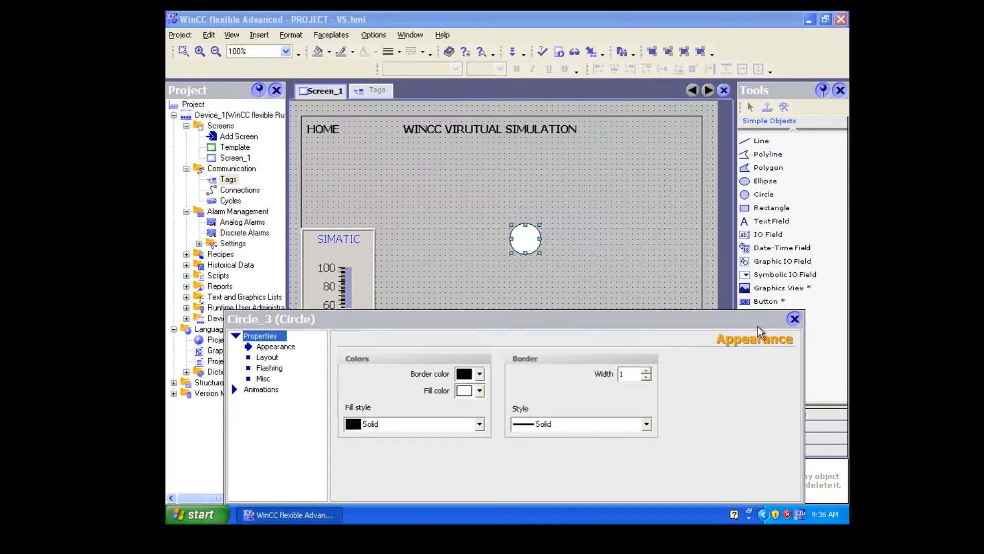
left_click(794, 319)
left_click_drag(532, 250, 650, 250)
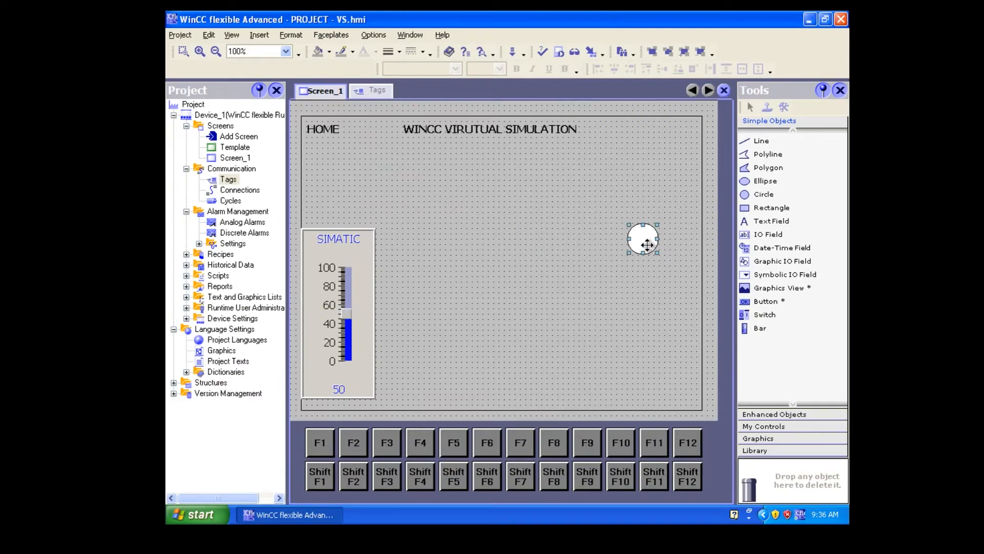
Extend the circle's horizontal movement path toward the slider so it ends at about X 133.
double_click(643, 239)
left_click(260, 390)
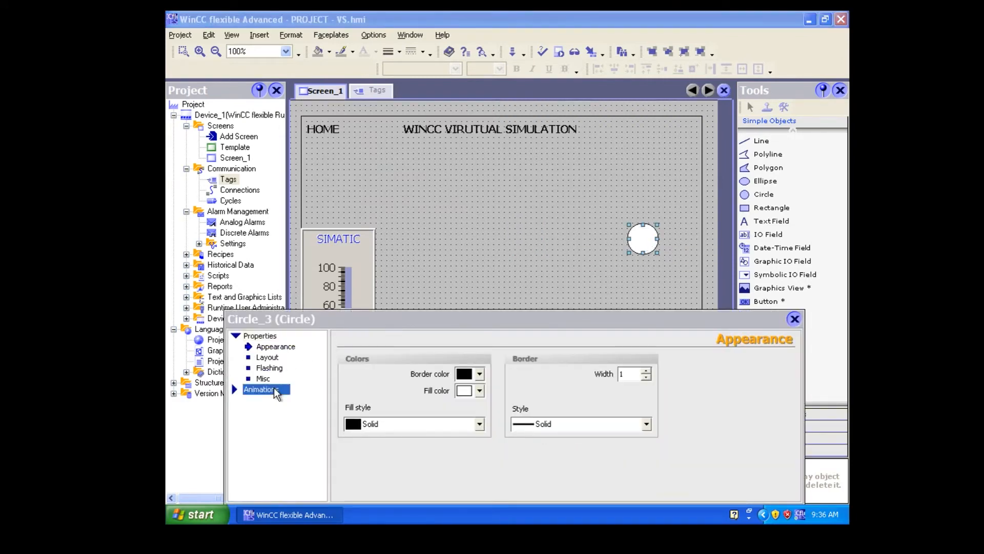
left_click(290, 378)
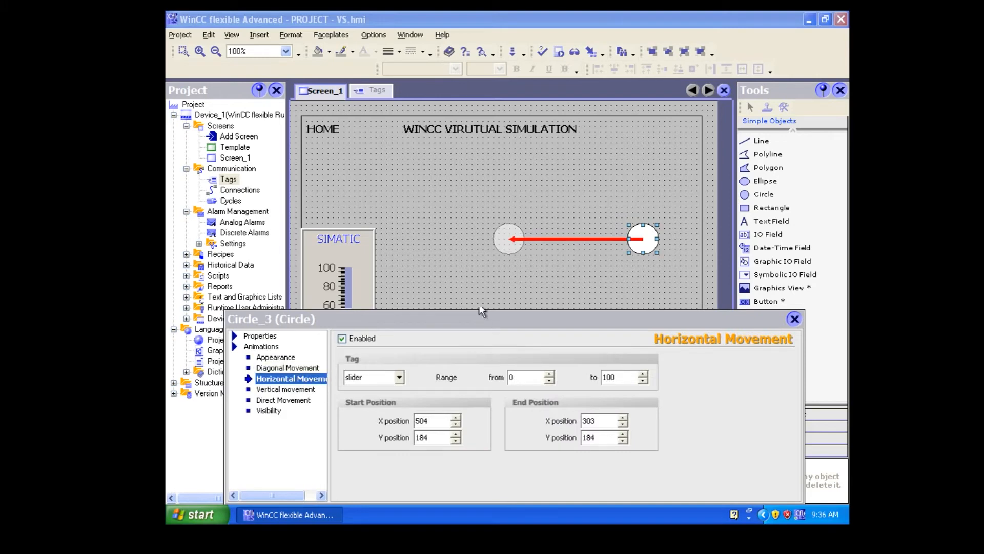
left_click_drag(515, 239, 395, 249)
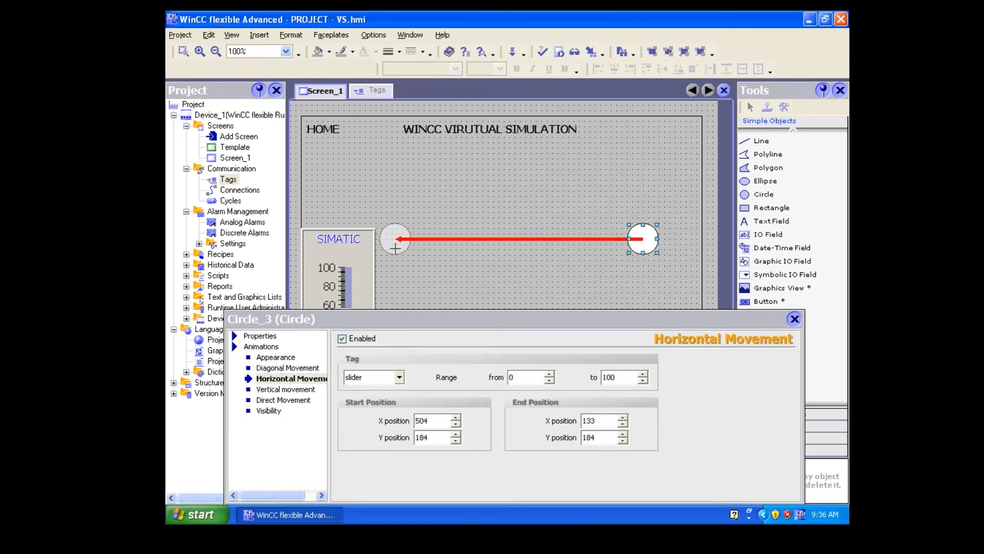
left_click(265, 338)
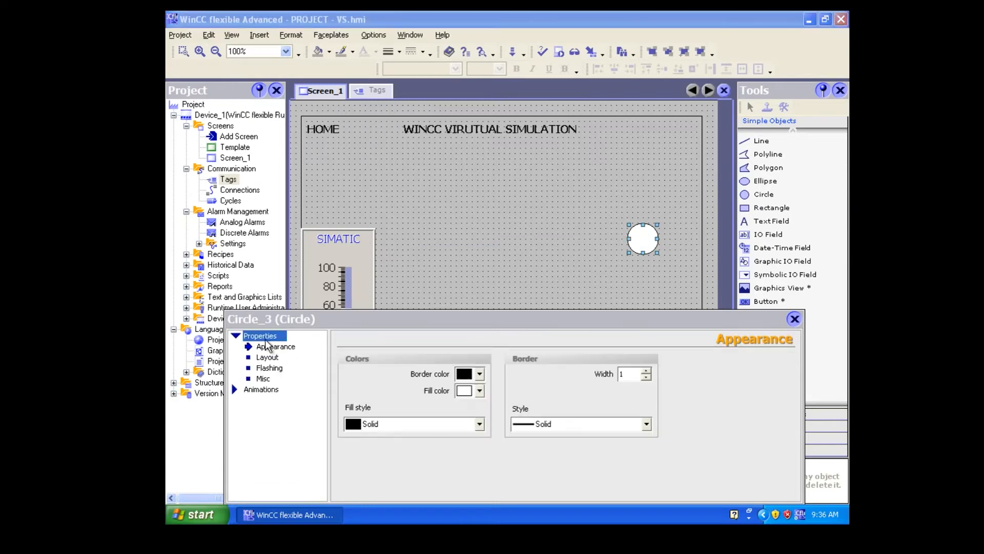
Run the project in runtime, move the slider up and down to test the circle's reversed movement, and close the runtime.
left_click(626, 138)
left_click(553, 54)
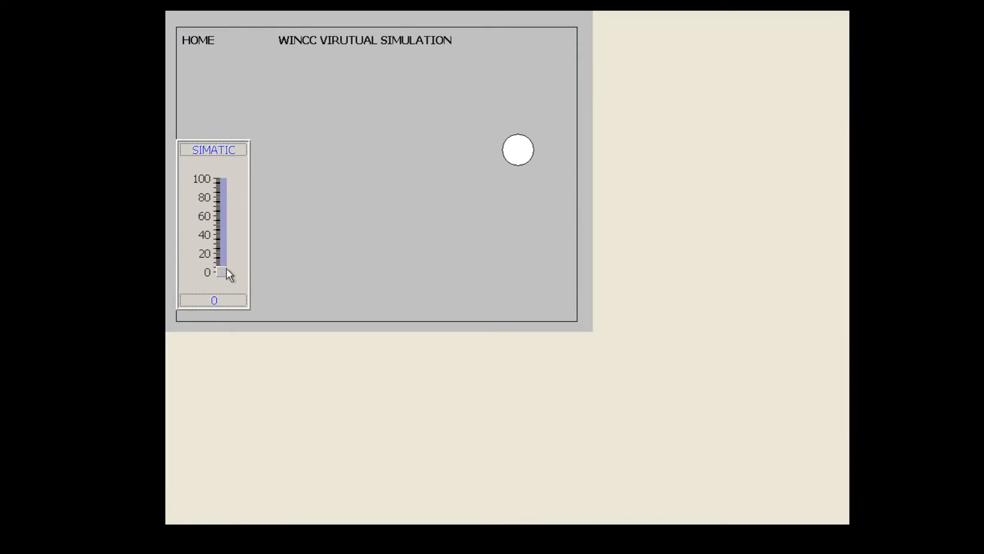
mouse_move(225, 272)
left_mouse_down()
mouse_move(221, 186)
mouse_move(224, 273)
left_mouse_up()
left_click_drag(220, 231, 228, 303)
key("alt+F4")
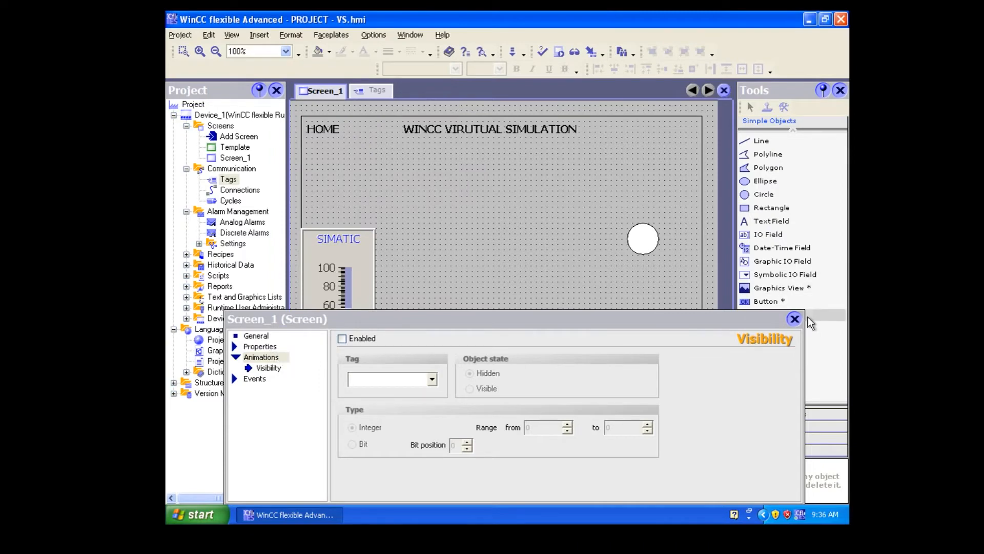
left_click(794, 318)
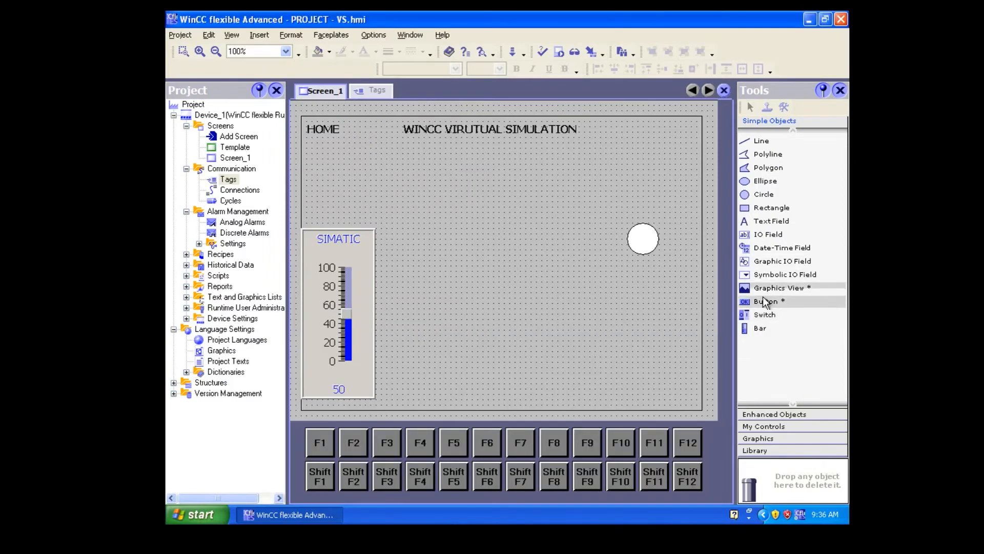
Disable the Horizontal Movement animation of the circle.
double_click(652, 248)
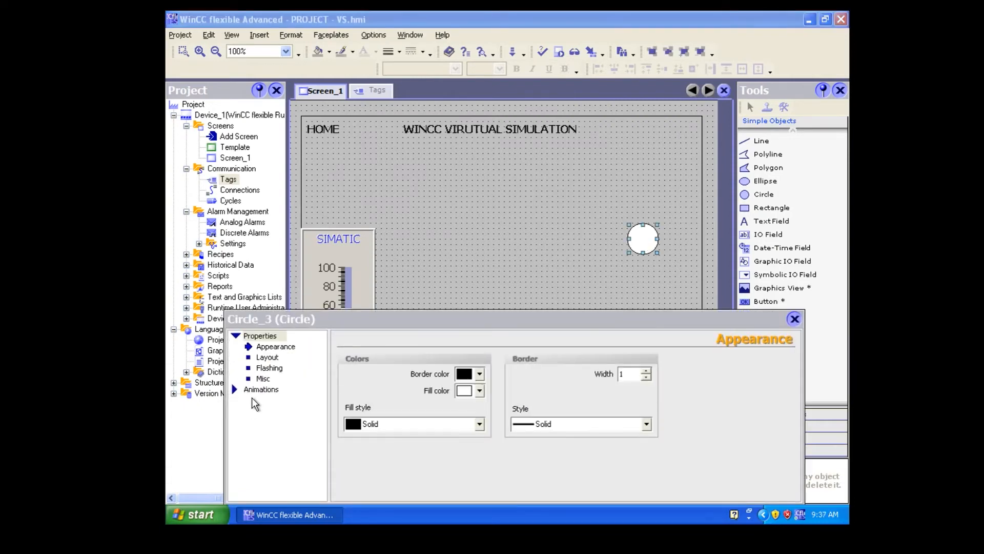
left_click(261, 389)
left_click(278, 384)
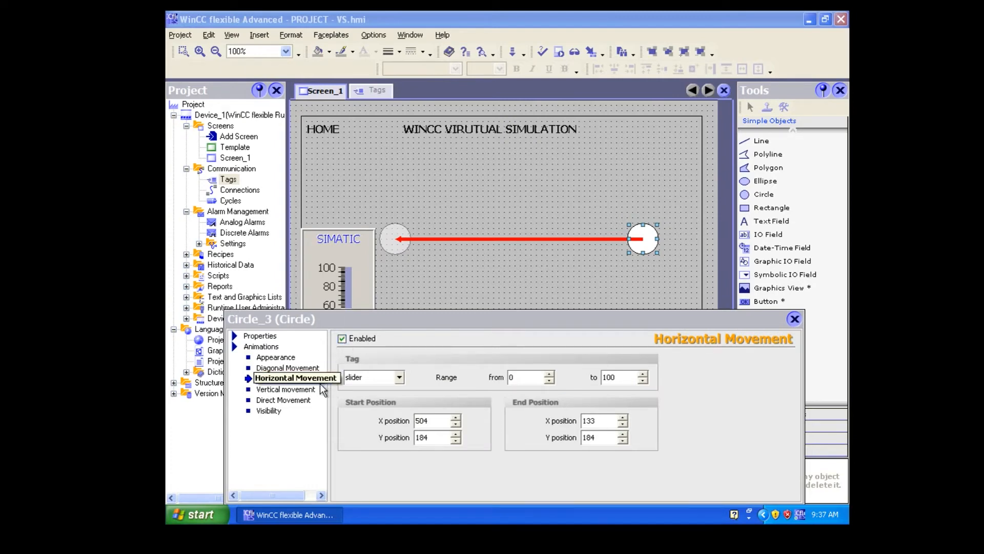
left_click(308, 393)
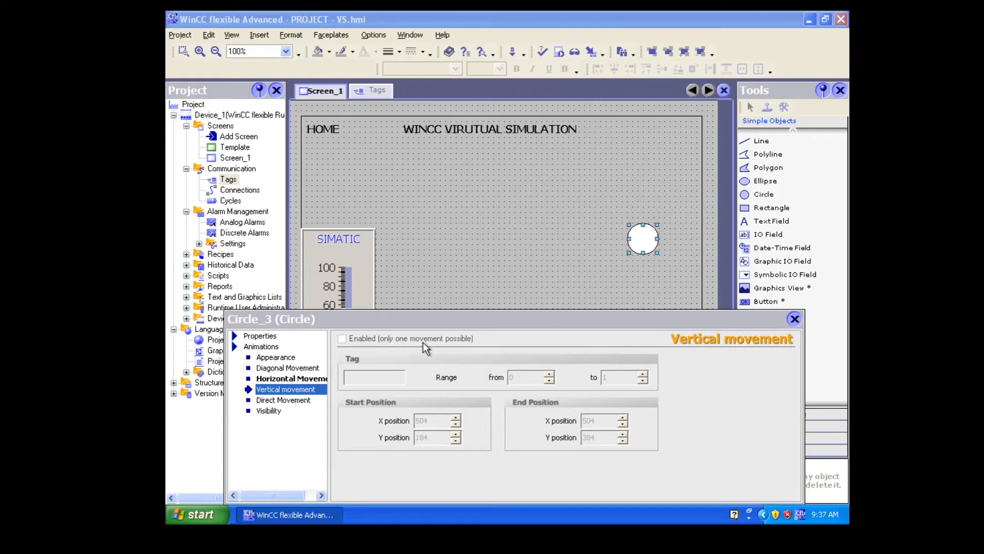
left_click(291, 379)
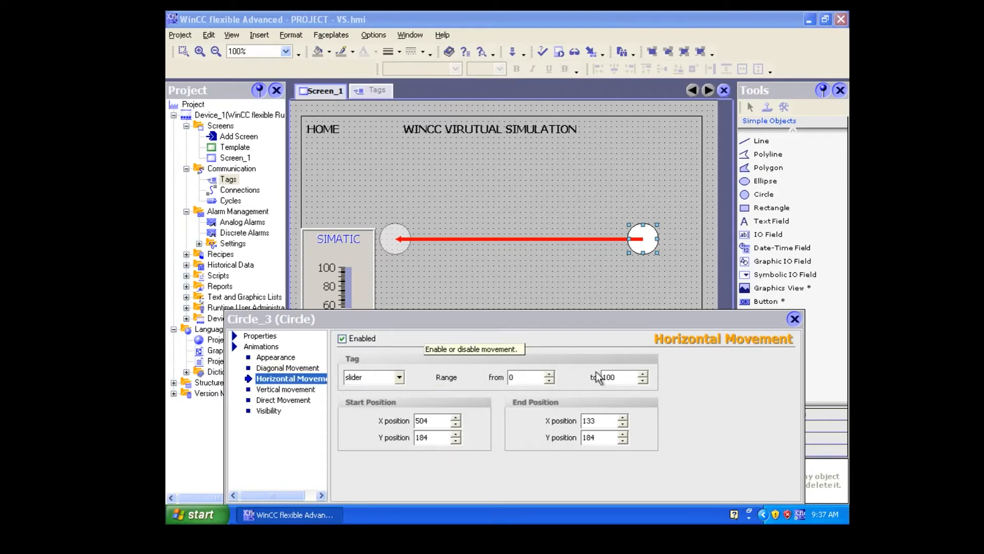
left_click(347, 340)
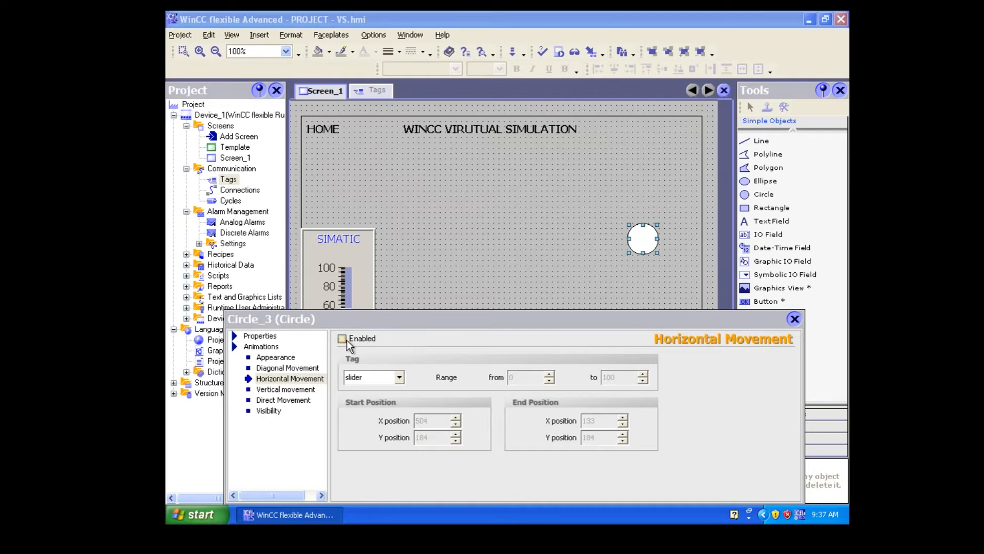
Enable the circle's Vertical movement animation with the tag slider and a range from 0 to 100.
left_click(309, 390)
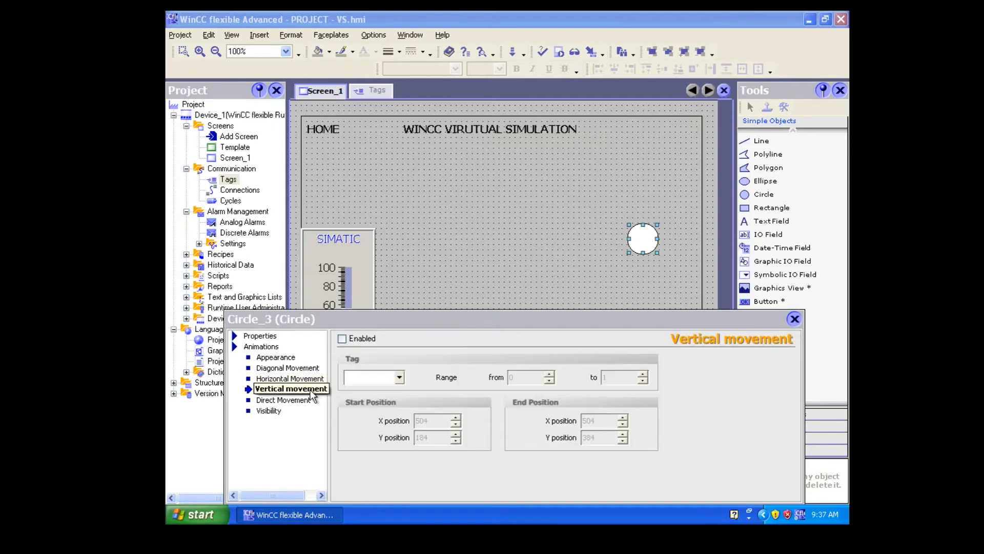
left_click(400, 378)
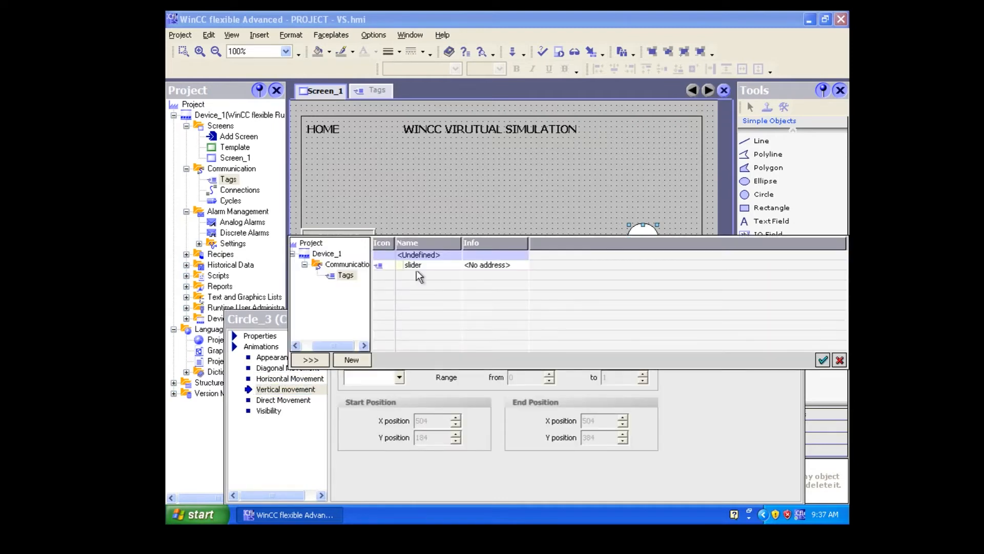
double_click(431, 267)
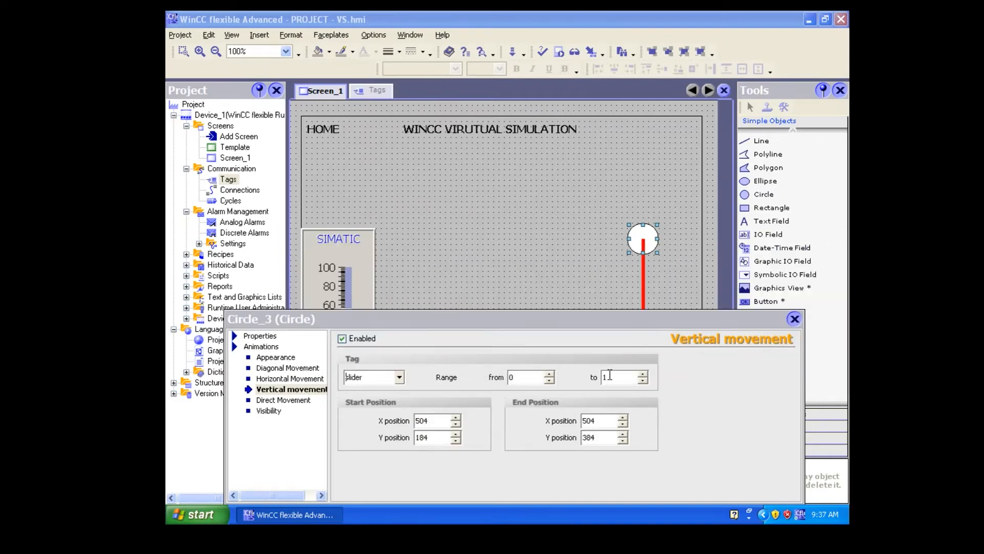
type("00")
Extend the circle's vertical movement path downward so it ends at about Y 407, and close the circle's properties.
left_click_drag(574, 321, 381, 301)
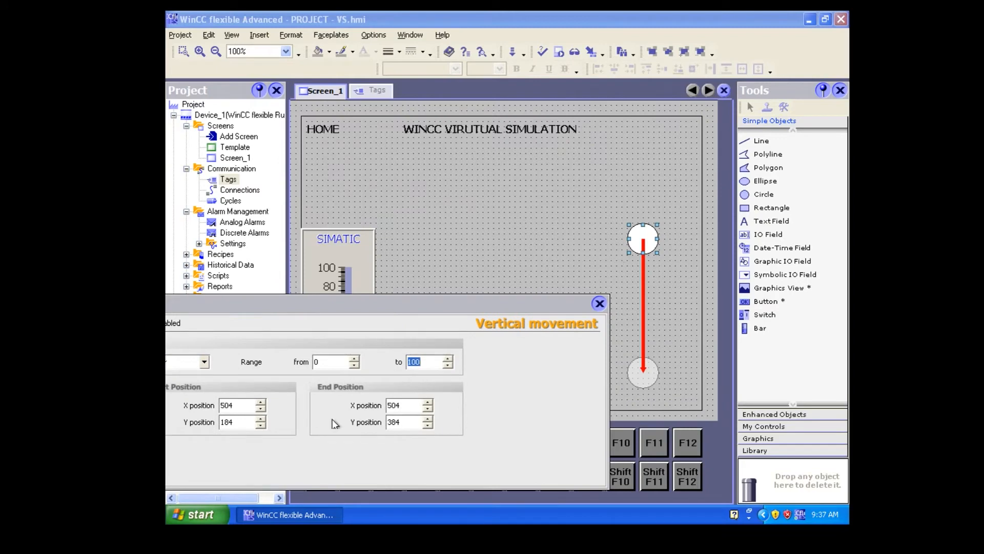
left_click(432, 420)
left_click(432, 420)
left_click(431, 421)
left_click(432, 420)
left_click(431, 421)
left_click(432, 420)
left_click(432, 421)
left_click(432, 420)
left_click(432, 421)
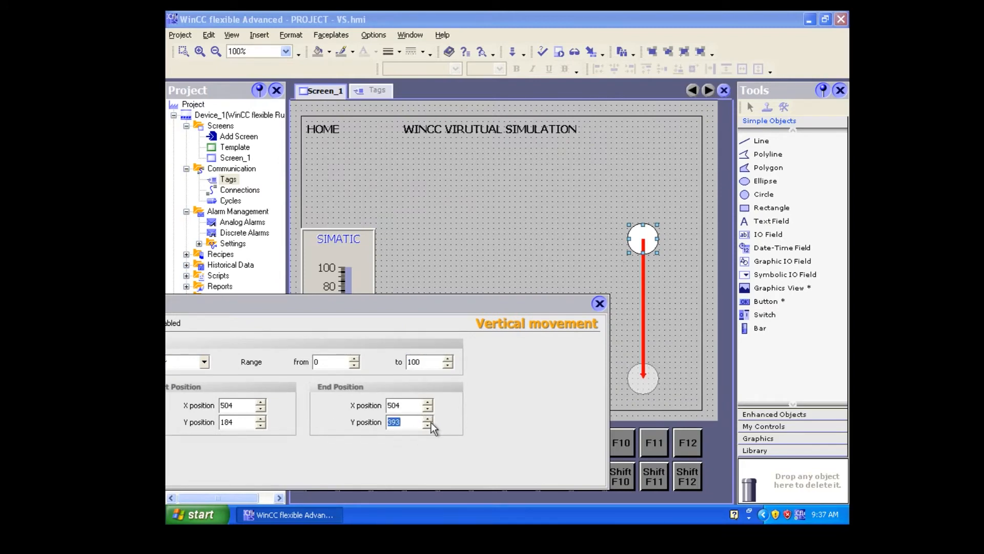
left_click(432, 421)
left_click(432, 421)
left_click(432, 420)
left_click_drag(646, 382, 644, 370)
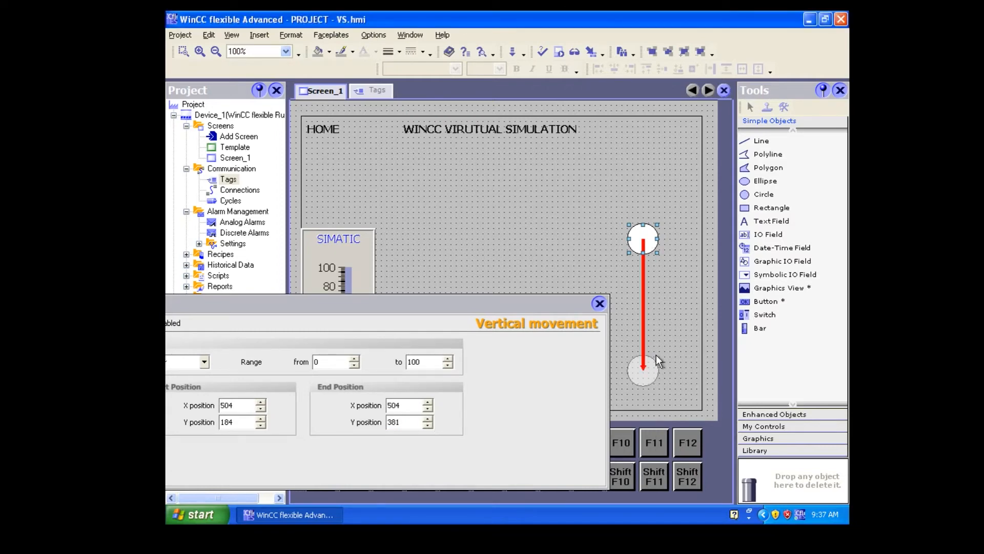
left_click(475, 401)
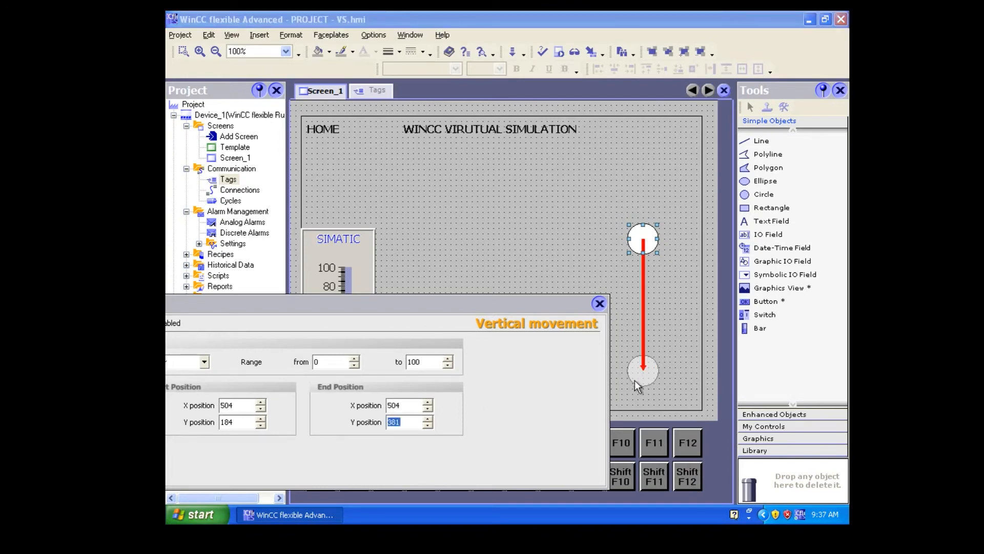
left_click_drag(643, 368, 678, 389)
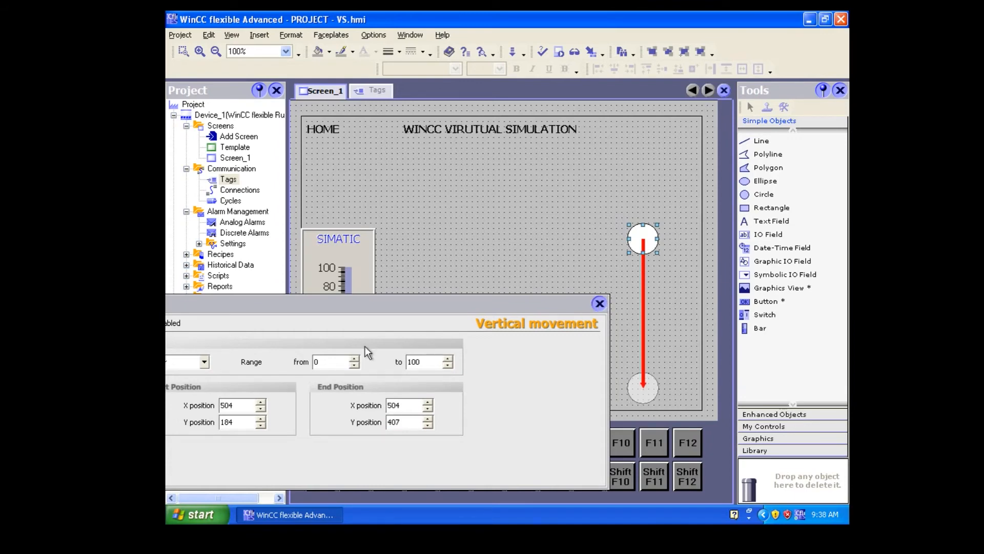
left_click_drag(366, 306, 523, 298)
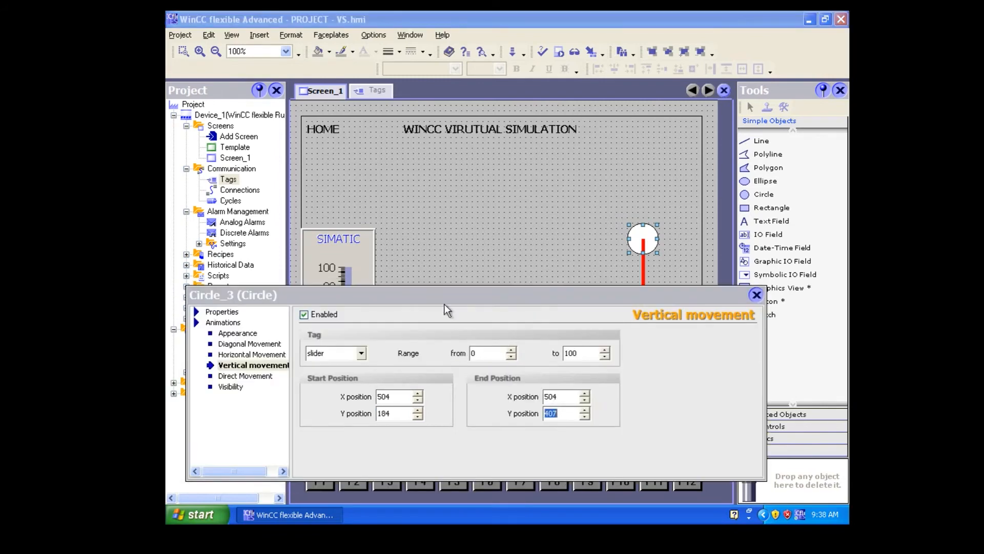
left_click(214, 311)
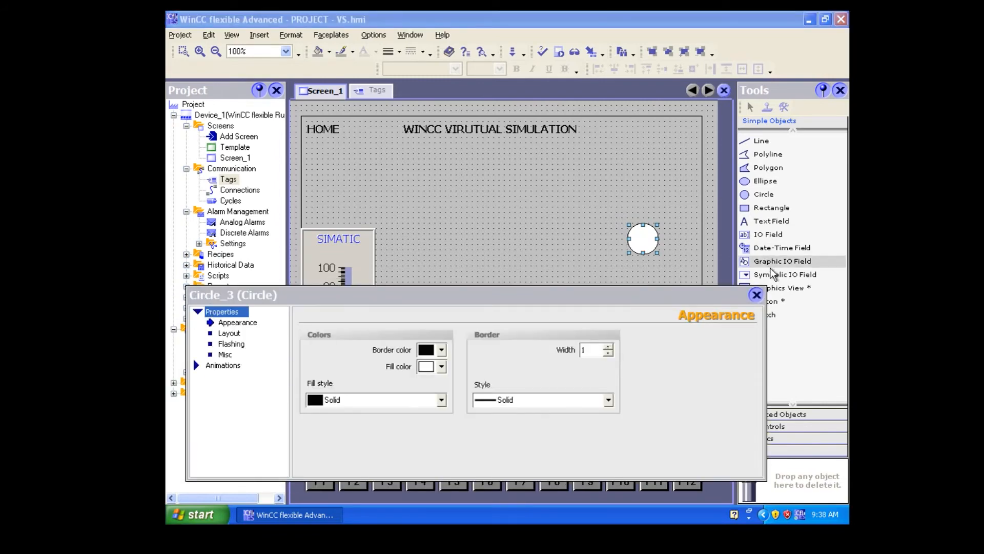
left_click(757, 295)
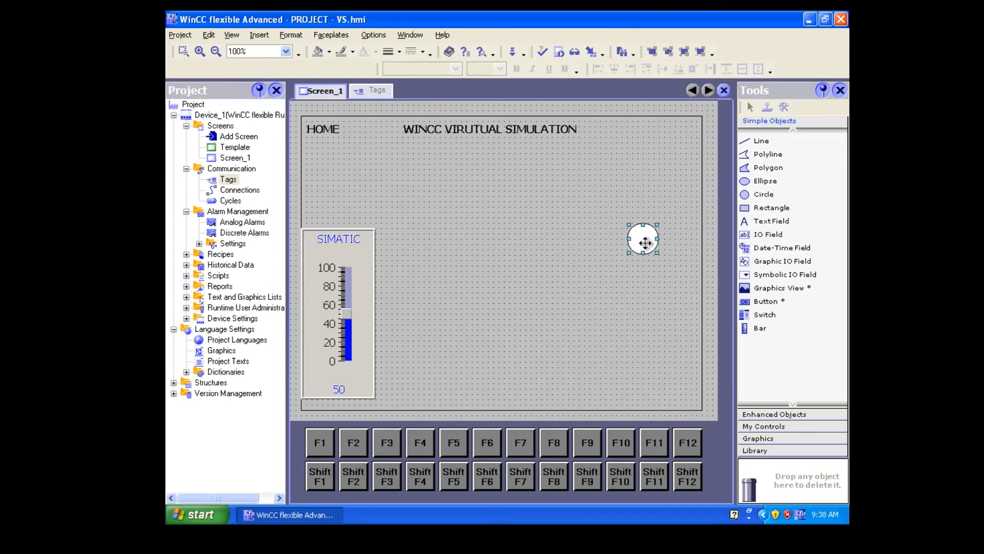
Move the circle up near the frame's upper edge, test its vertical movement in runtime with the slider at 100, and close the runtime.
left_click_drag(645, 241, 645, 162)
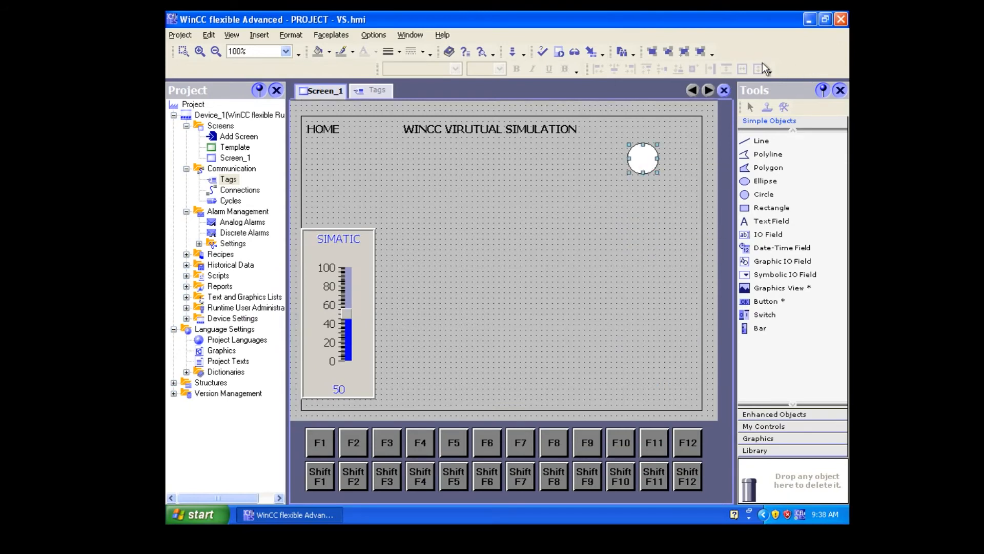
left_click(557, 52)
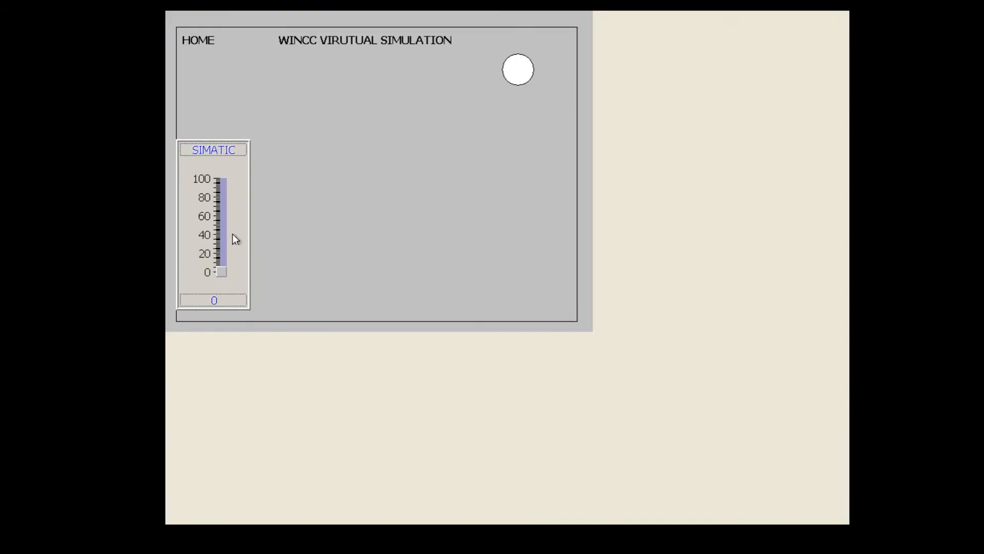
left_click_drag(221, 273, 245, 175)
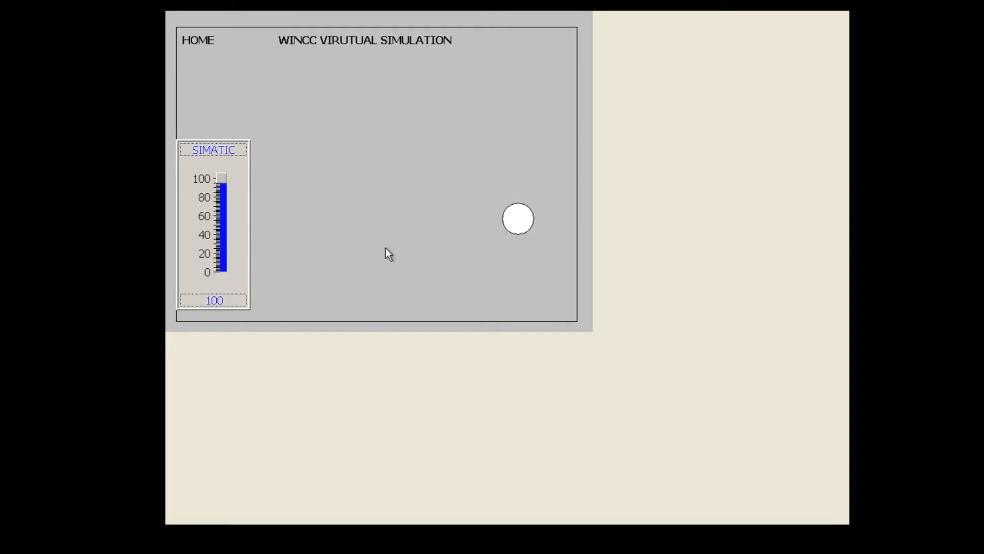
key("alt+F4")
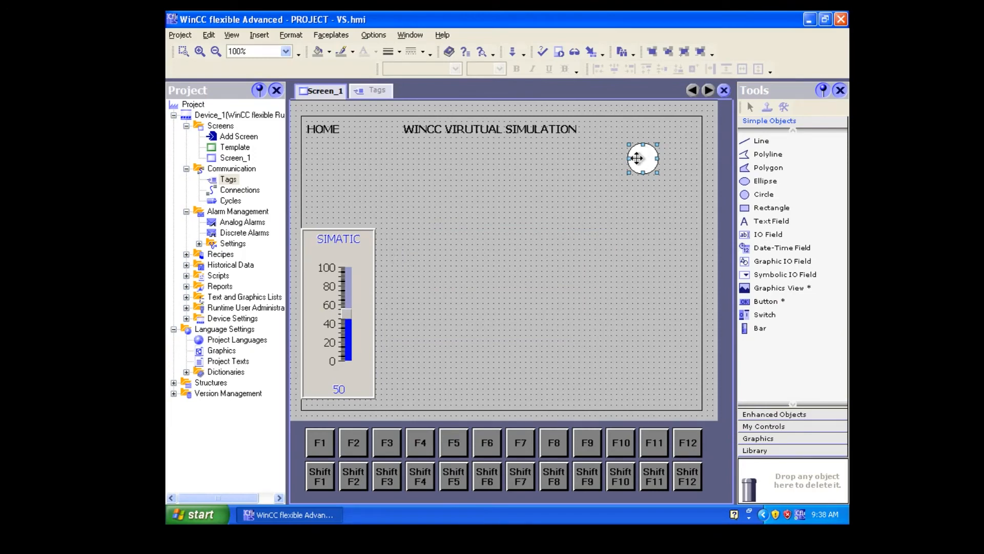
left_click_drag(641, 158, 390, 177)
double_click(392, 185)
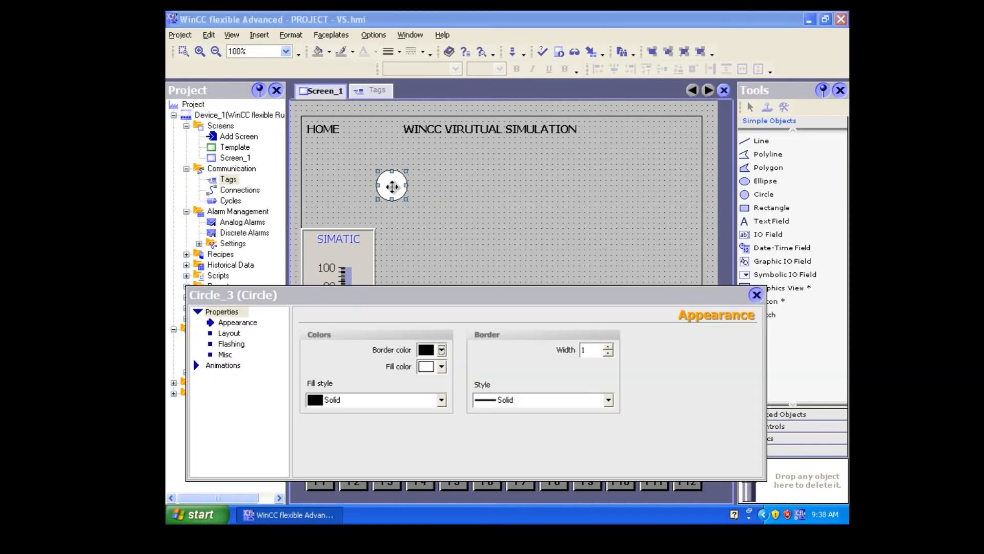
left_click(223, 365)
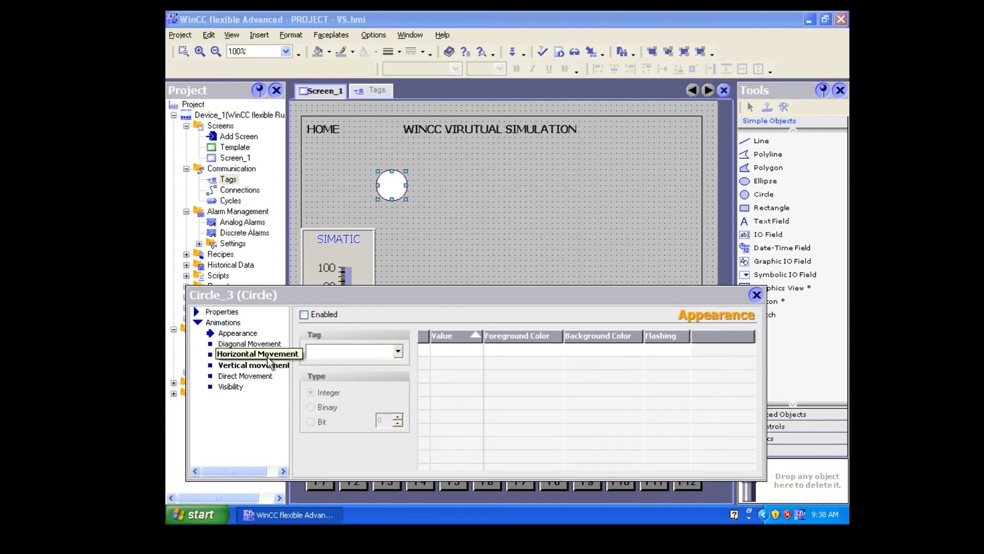
left_click(267, 355)
left_click(756, 295)
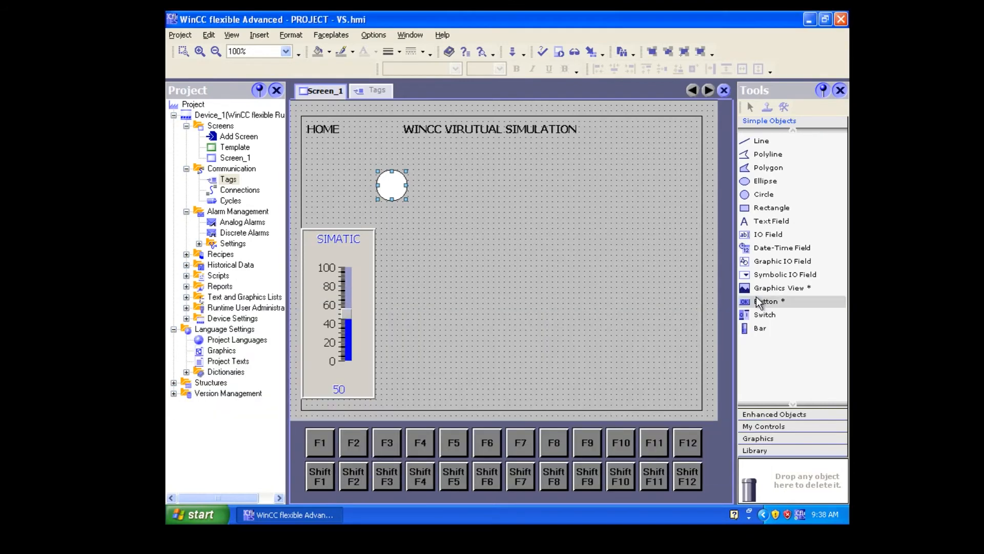
Place the circle near the frame's right edge, below the title, and put a copy of it above the slider at about X 120, Y 120.
left_click_drag(395, 183, 649, 189)
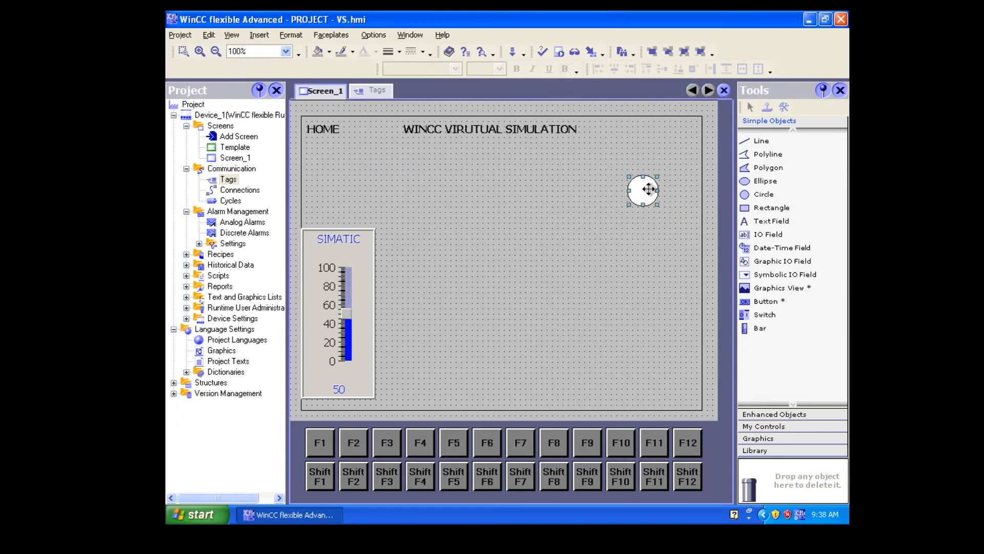
right_click(648, 189)
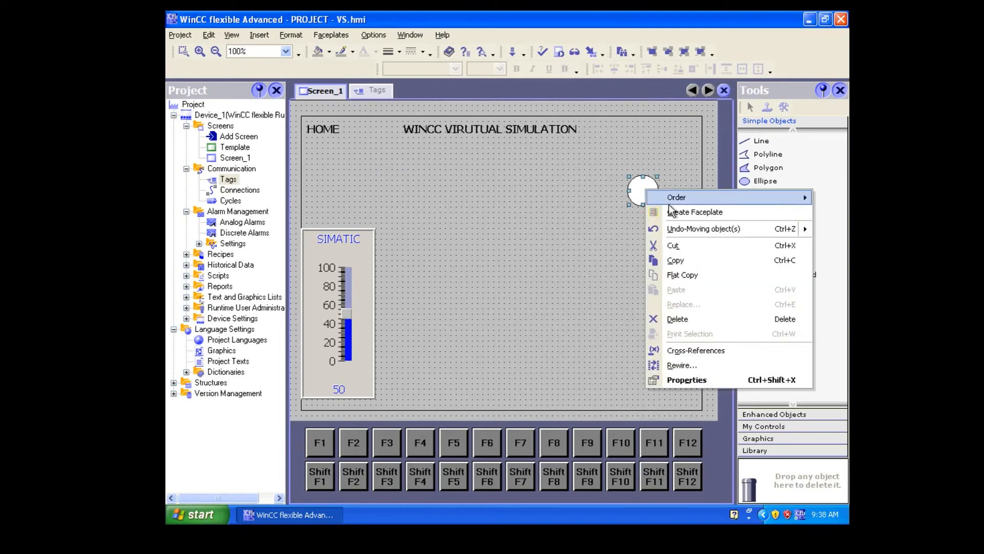
left_click(671, 275)
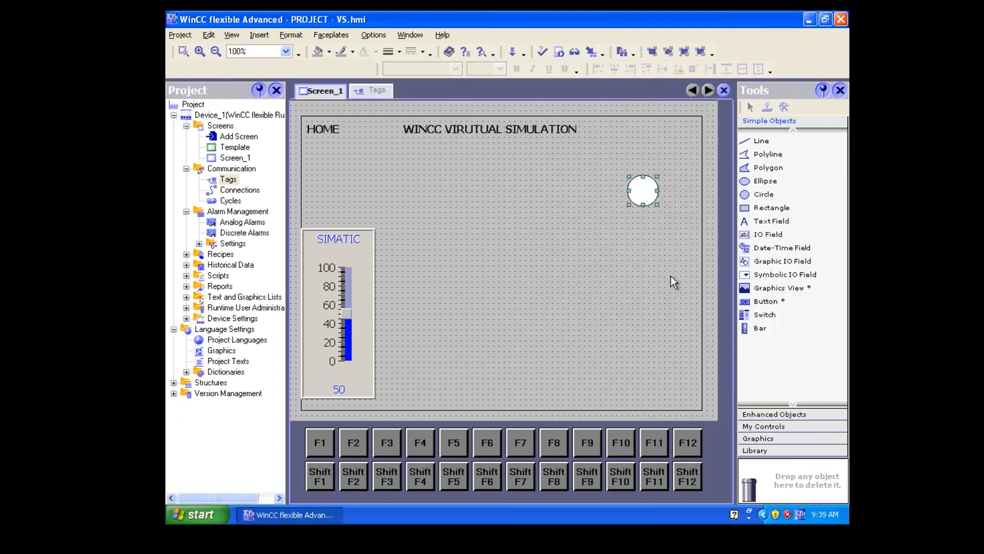
left_click(527, 218)
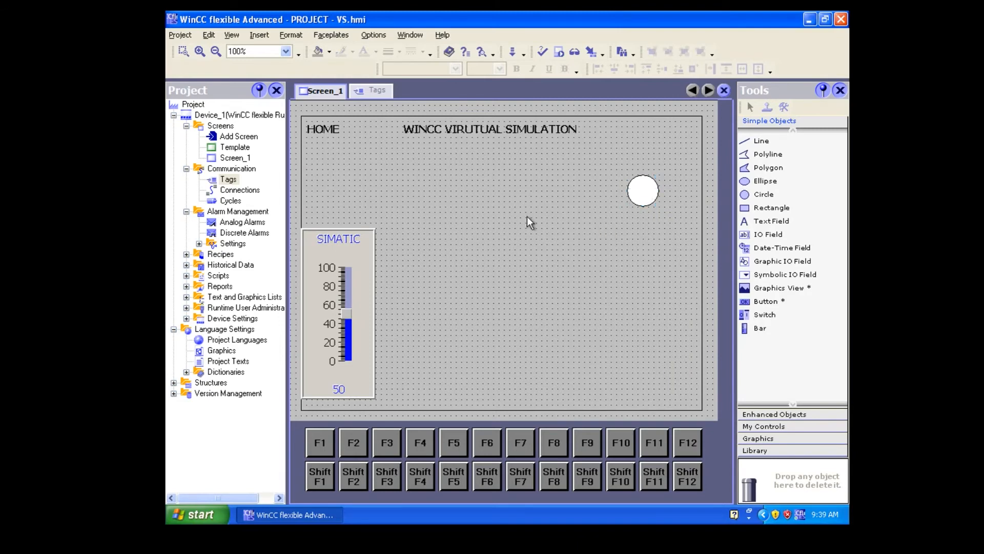
left_click(655, 200)
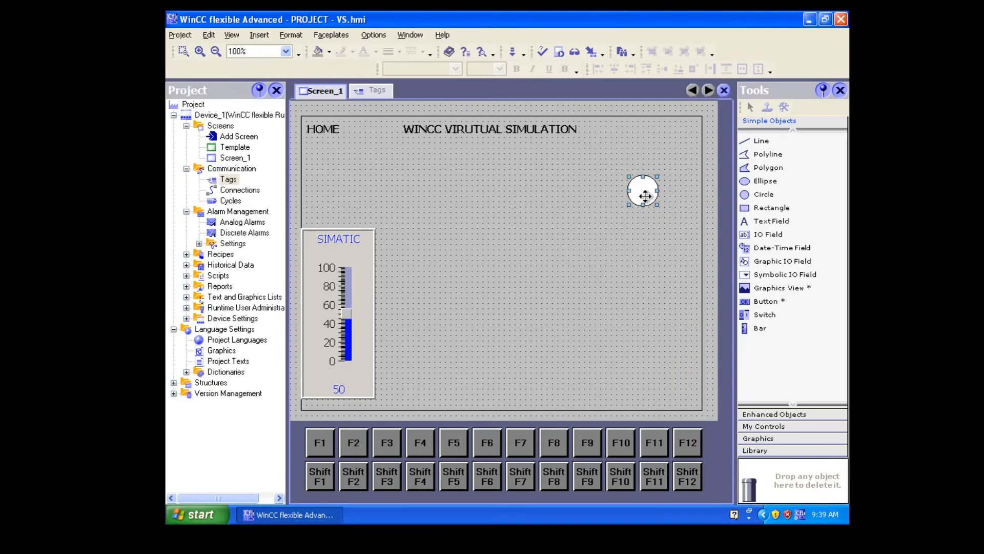
left_click(592, 221)
key("ctrl+v")
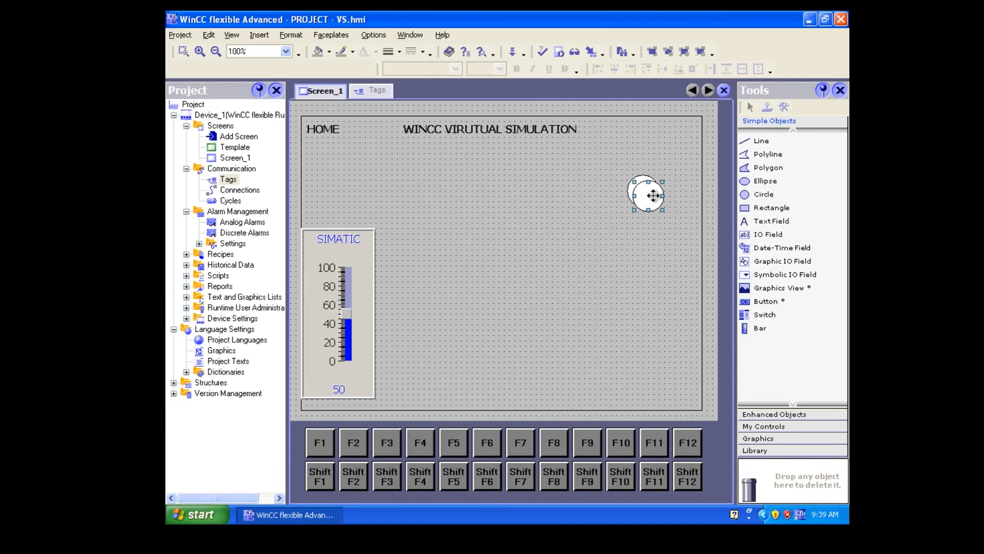
left_click_drag(652, 196, 391, 197)
Disable the copied circle's Vertical movement animation and enable its Horizontal Movement animation instead.
double_click(391, 198)
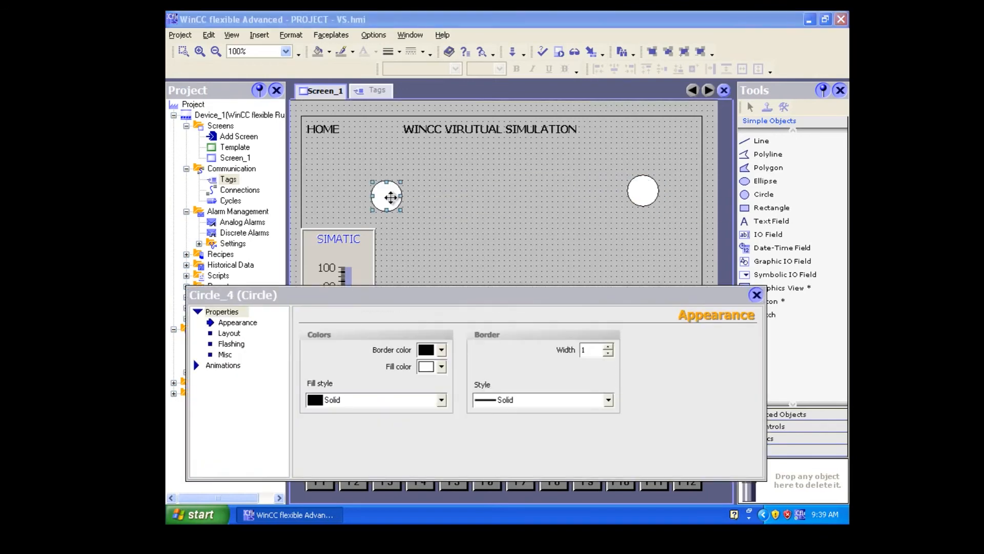
left_click(227, 367)
left_click(245, 344)
left_click(251, 365)
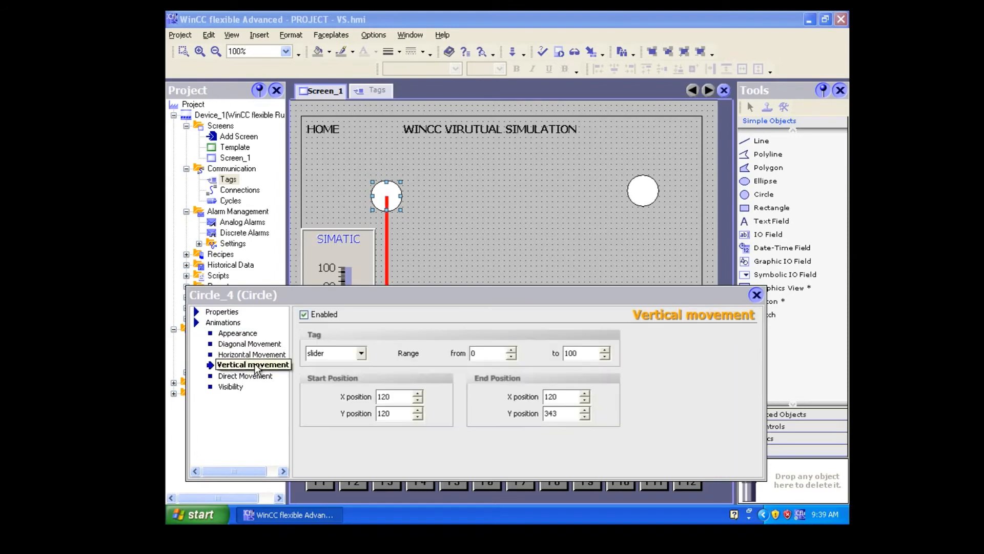
left_click(304, 314)
left_click(277, 355)
left_click(317, 314)
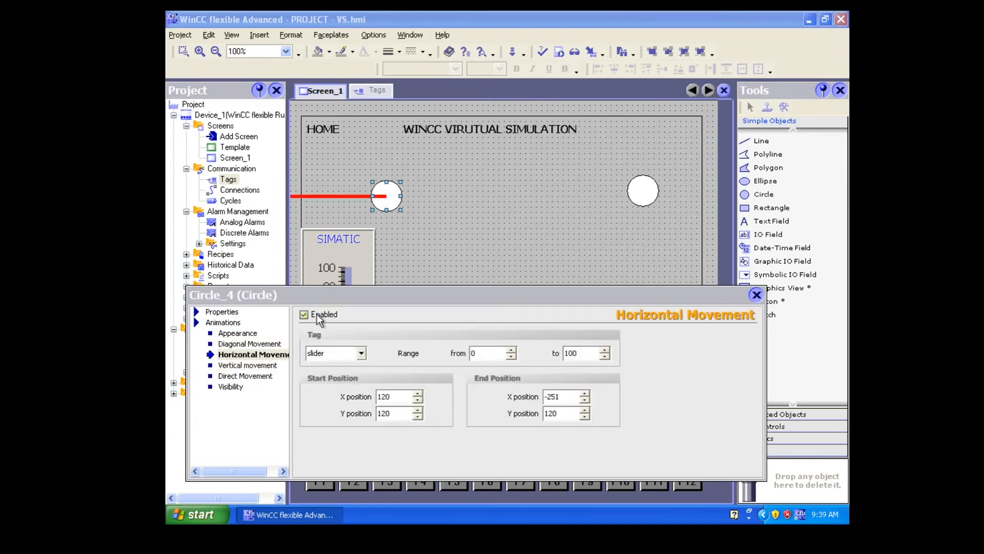
Set the end X position of the copied circle's horizontal movement to 600, after trying 250 and 400.
left_click(568, 396)
double_click(568, 395)
left_click(568, 395)
key("BackSpace")
key("BackSpace")
key("BackSpace")
type("250")
key("Return")
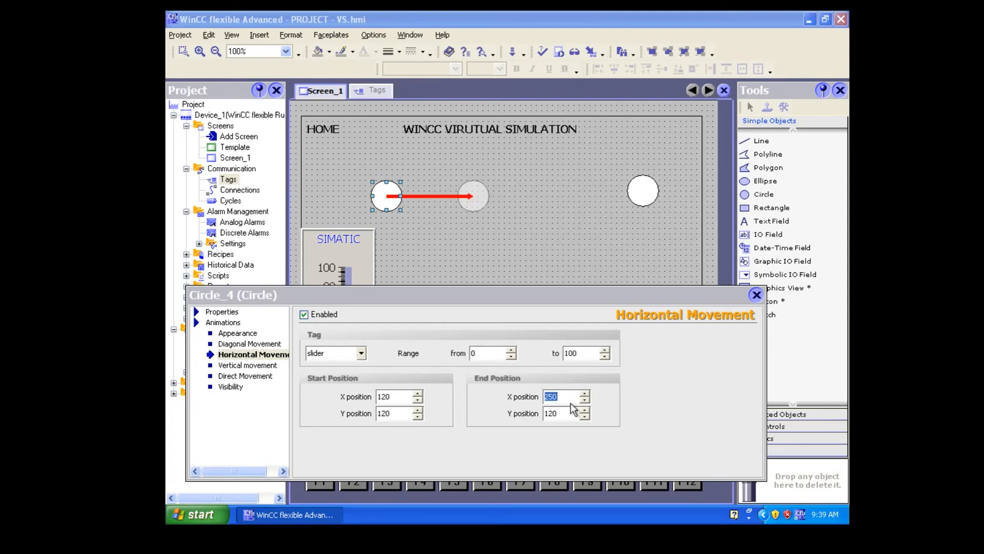
type("400")
key("Return")
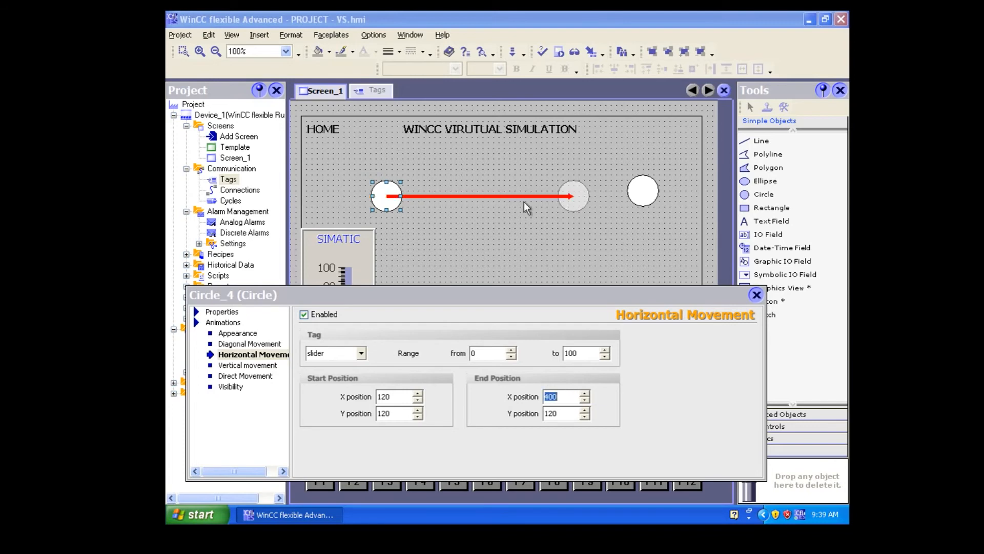
type("600")
key("Return")
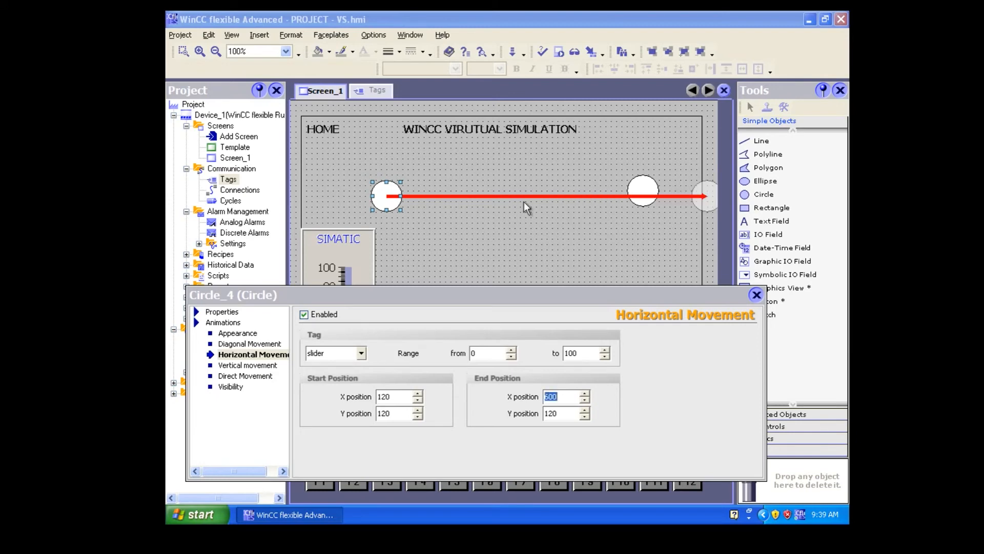
Set the copied circle's horizontal movement end X position to 550, move the circle up to Y 112, and close its properties.
type("550")
key("Return")
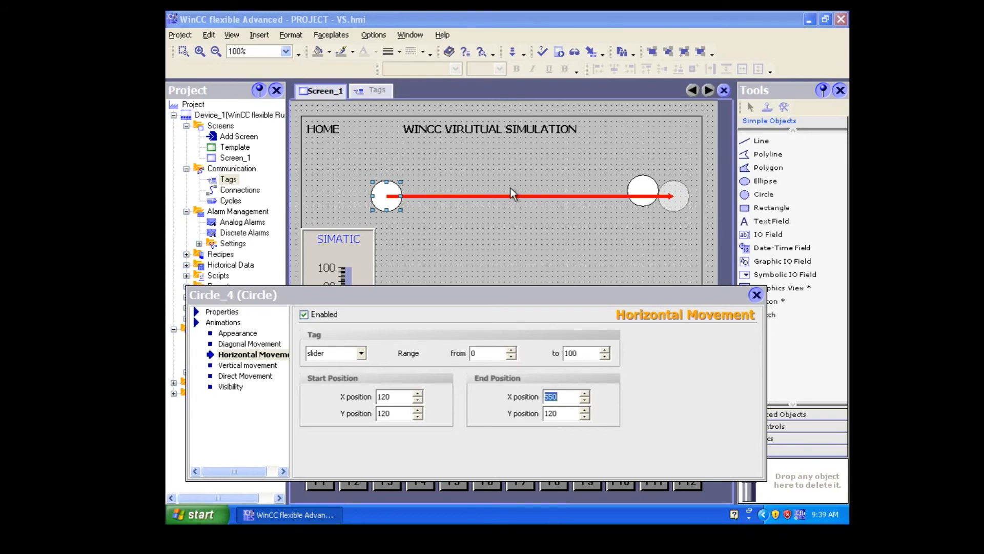
left_click_drag(384, 199, 384, 194)
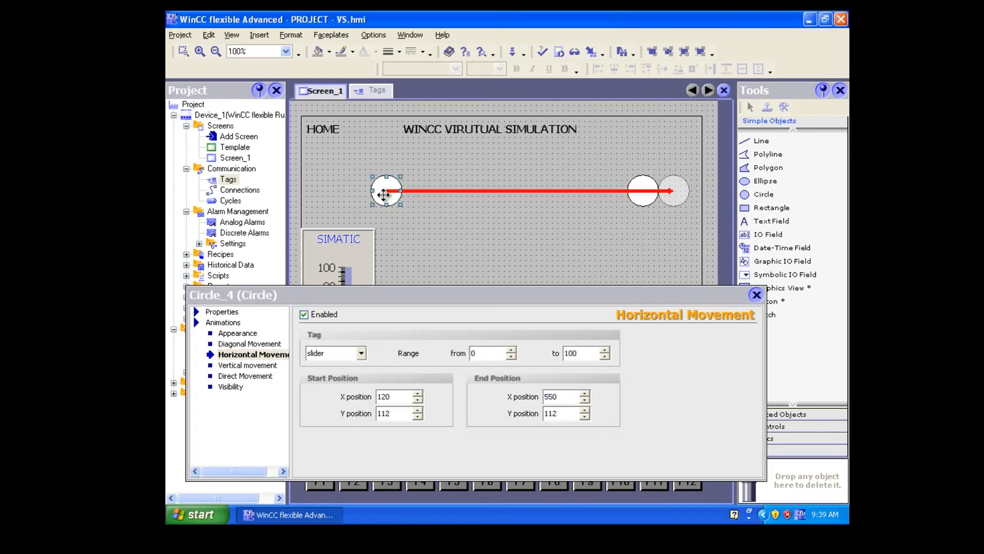
left_click(244, 342)
left_click(244, 332)
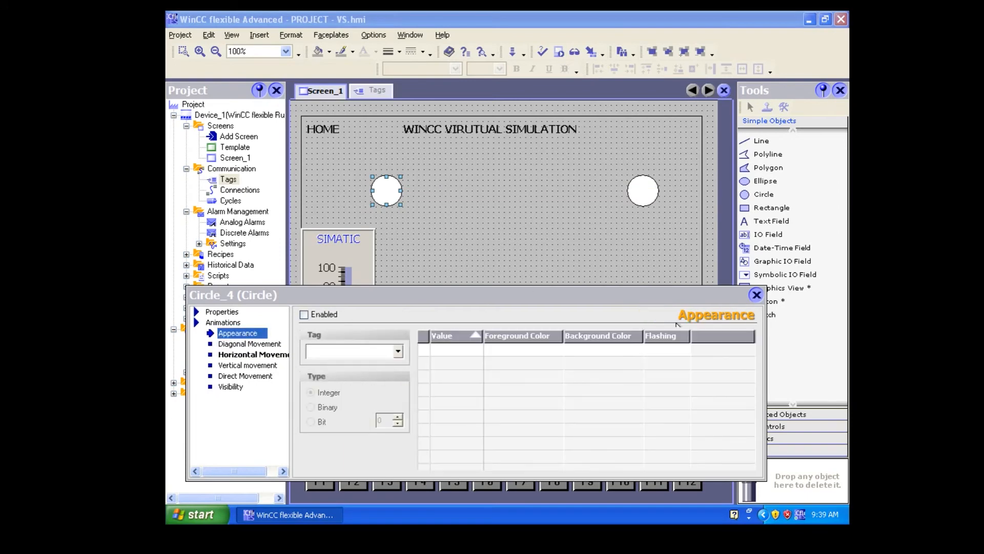
left_click(756, 295)
left_click(651, 294)
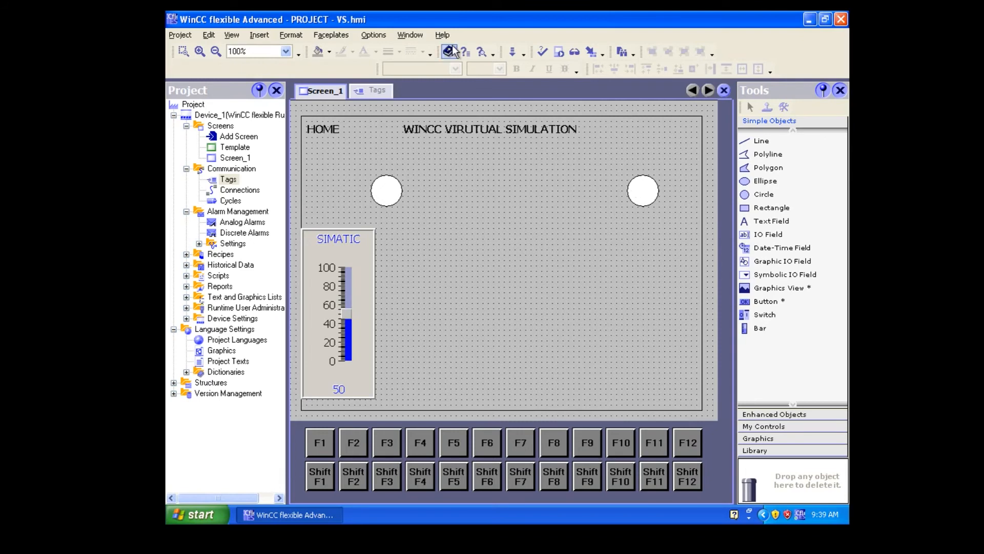
Run the simulation, raise the slider and lower it to 0 to test both circles' movements, and close the runtime.
left_click(560, 51)
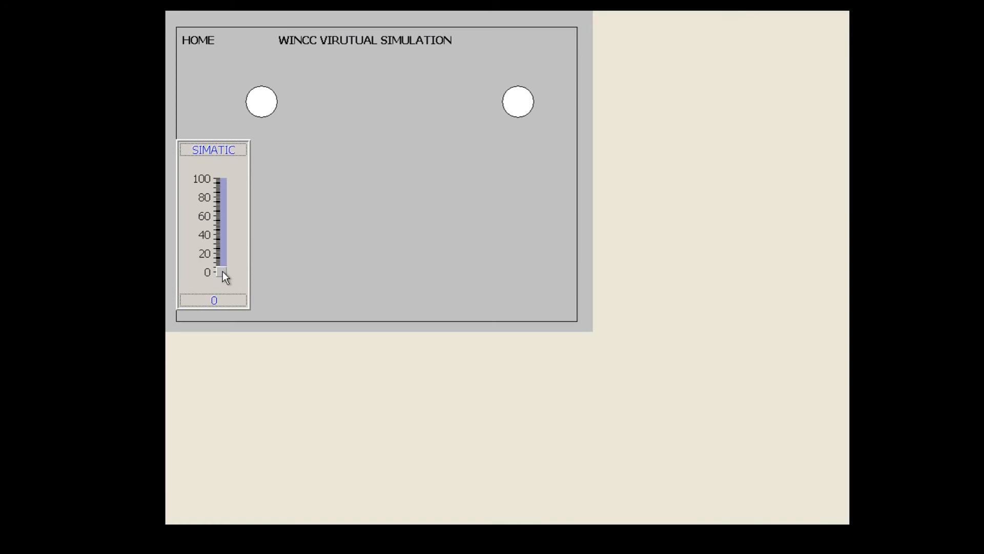
left_click_drag(223, 272, 228, 205)
left_click_drag(229, 194, 235, 317)
key("alt+F4")
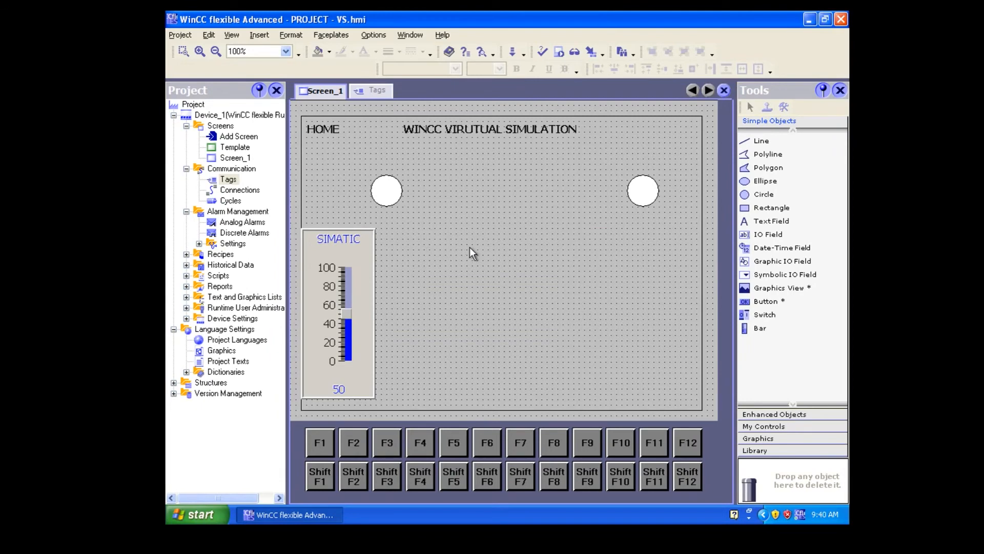
Draw a third circle just below the horizontally moving circle and shift that upper circle slightly right to align the two.
left_click(767, 196)
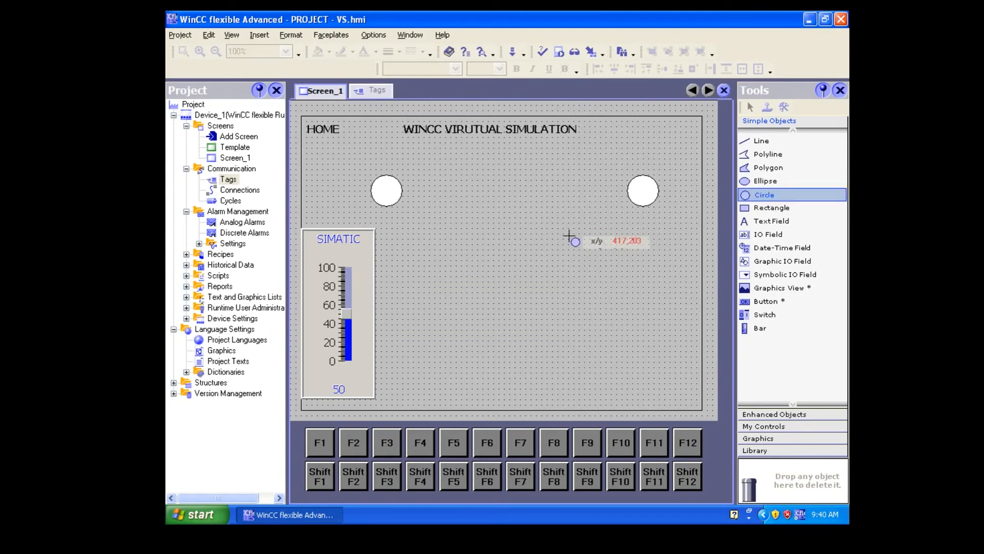
left_click_drag(384, 213, 400, 236)
left_click(441, 241)
left_click_drag(390, 190, 401, 191)
left_click(443, 291)
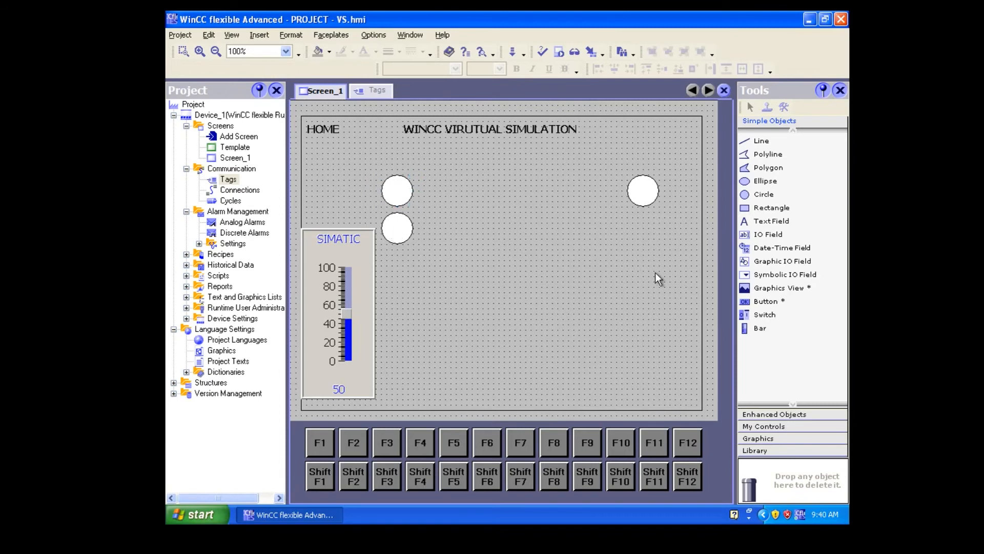
Draw a diagonal line from just below the third circle, about X 135, Y 218, down to the frame's lower right area.
left_click(764, 141)
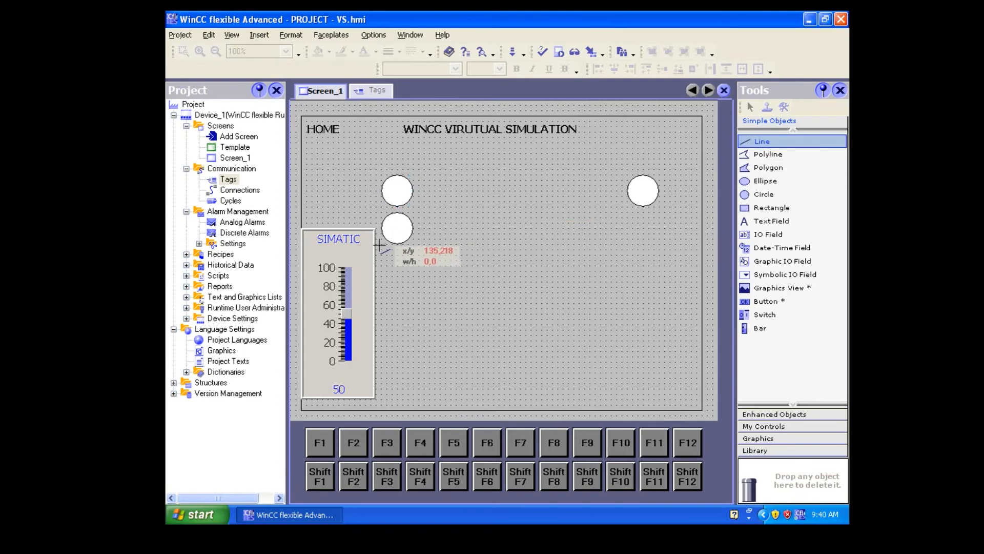
mouse_move(381, 245)
left_mouse_down()
mouse_move(512, 297)
mouse_move(615, 388)
mouse_move(639, 400)
mouse_move(642, 384)
mouse_move(640, 397)
left_mouse_up()
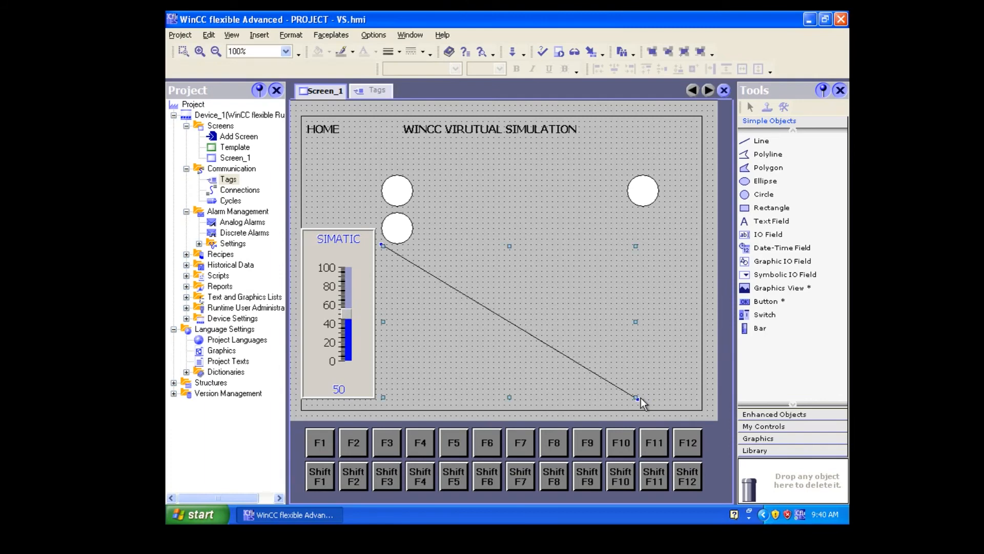
left_click(678, 351)
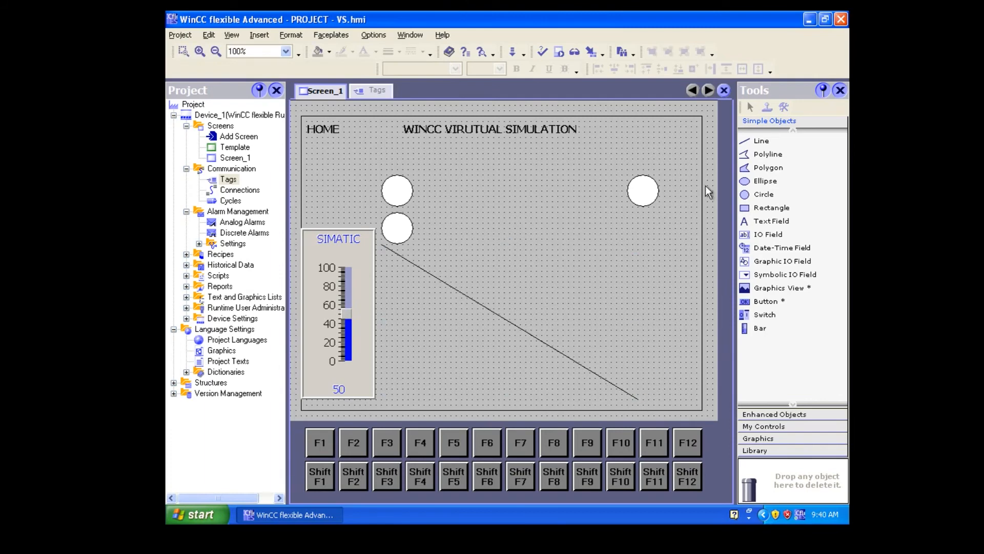
Draw a horizontal line touching the underside of the two upper circles and a vertical line down along the vertically moving circle's path.
left_click(760, 142)
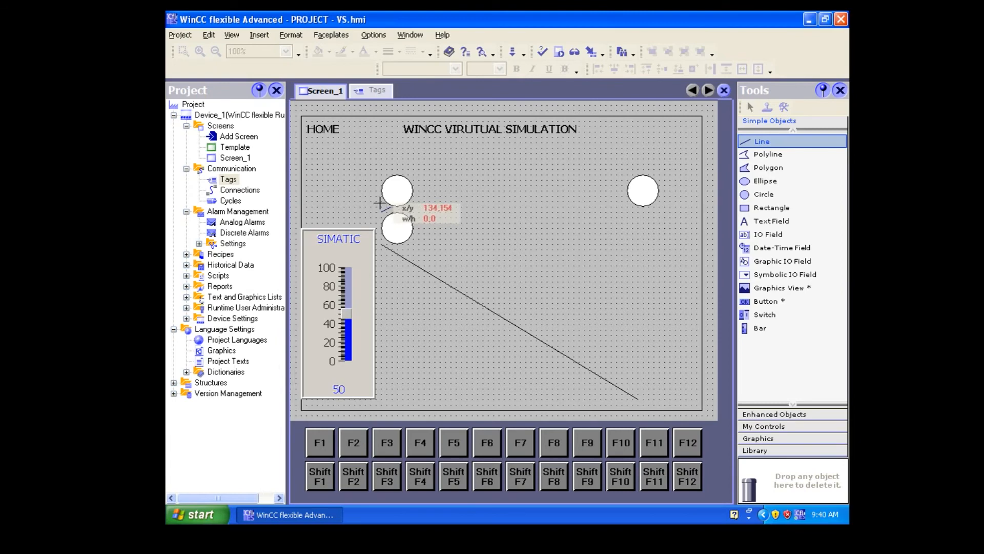
mouse_move(380, 204)
left_mouse_down()
mouse_move(551, 180)
mouse_move(659, 189)
mouse_move(682, 204)
mouse_move(663, 237)
mouse_move(684, 202)
left_mouse_up()
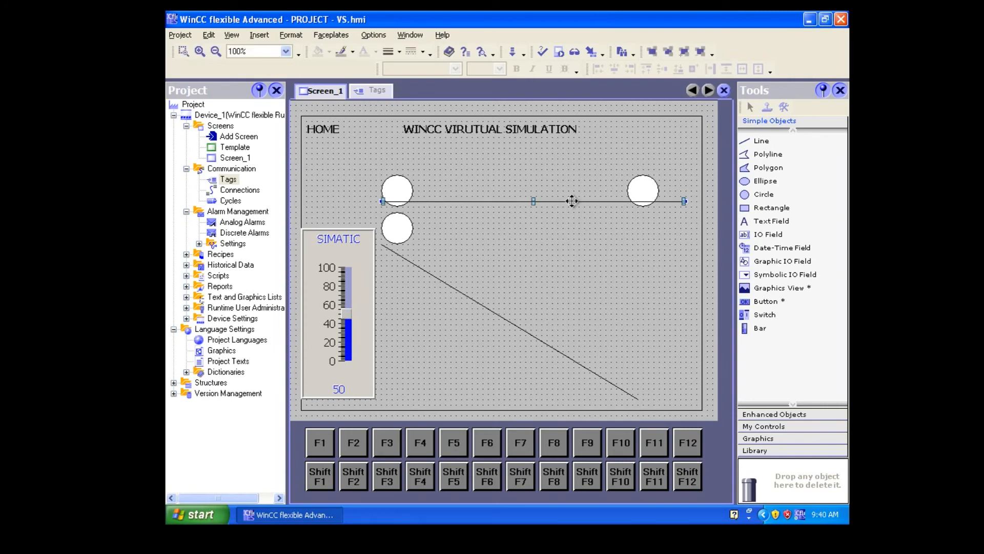
left_click_drag(573, 201, 571, 206)
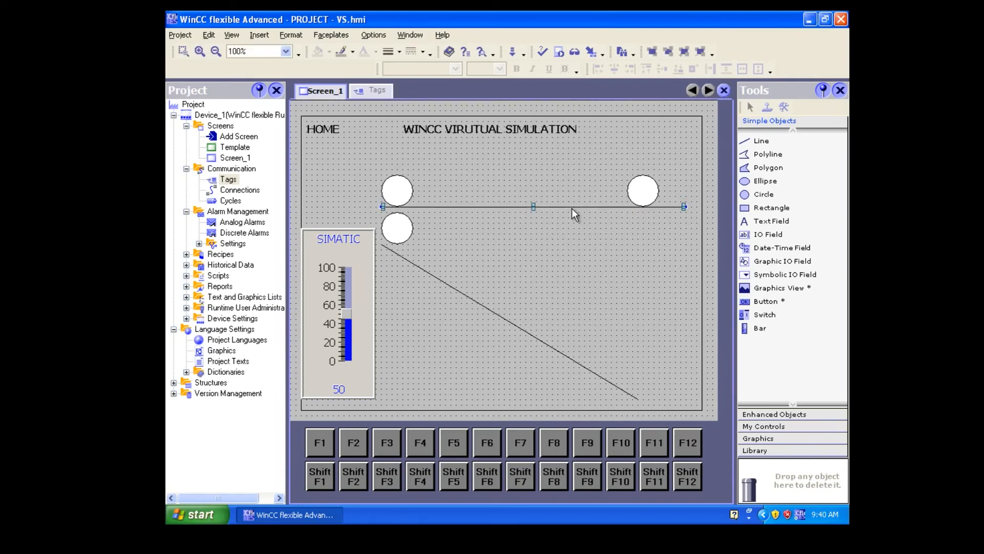
left_click(584, 272)
left_click(783, 144)
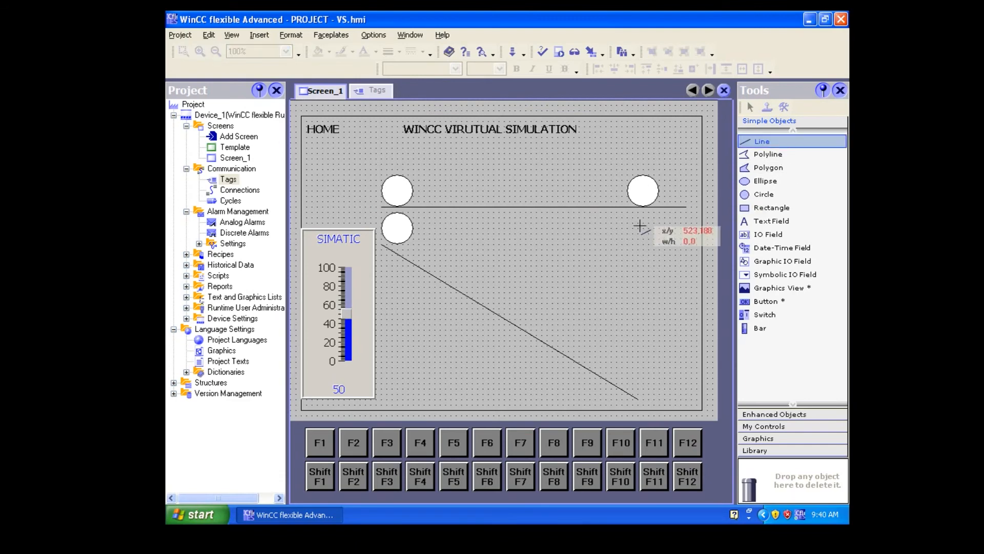
mouse_move(660, 207)
left_mouse_down()
mouse_move(659, 432)
mouse_move(659, 404)
left_mouse_up()
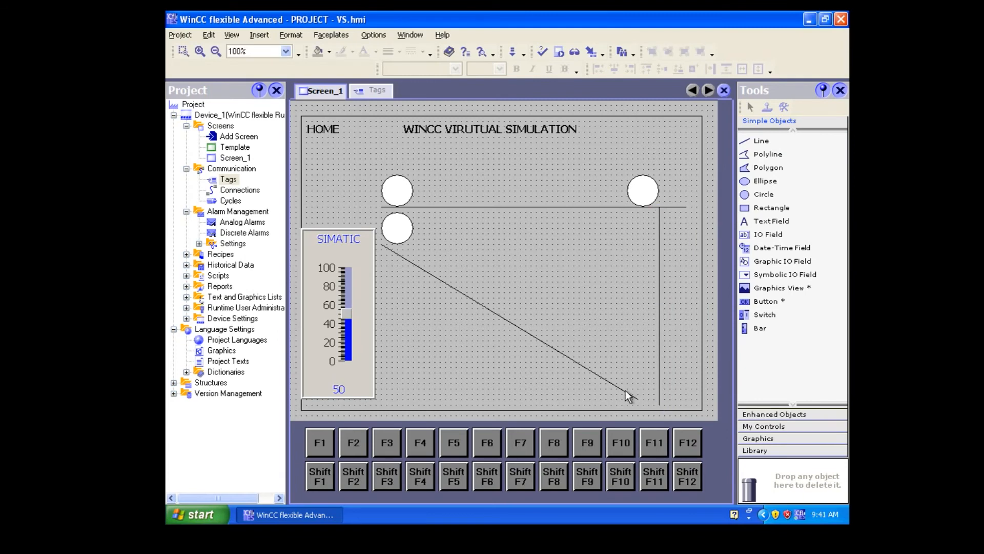
Enable the third circle's Diagonal Movement animation and assign the slider tag to it.
double_click(395, 230)
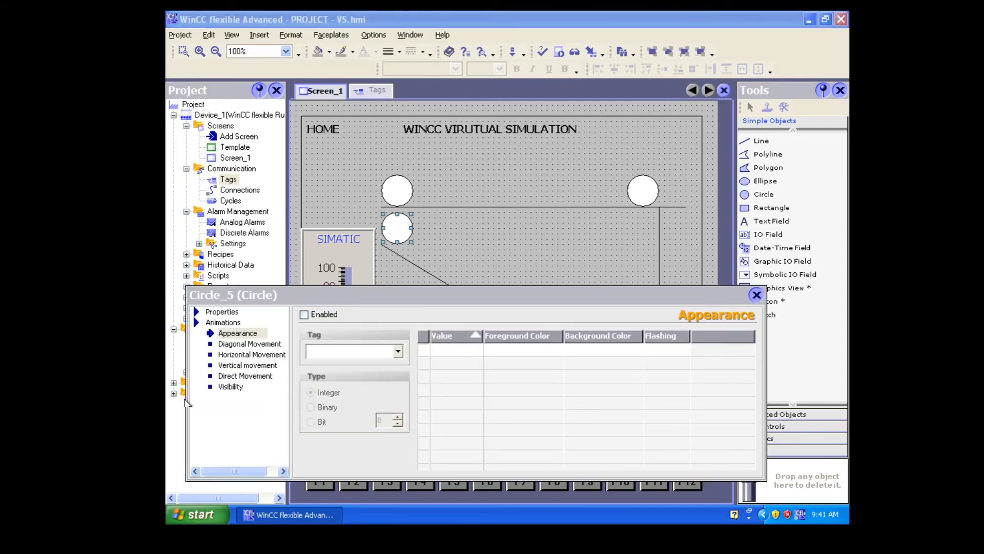
left_click(256, 345)
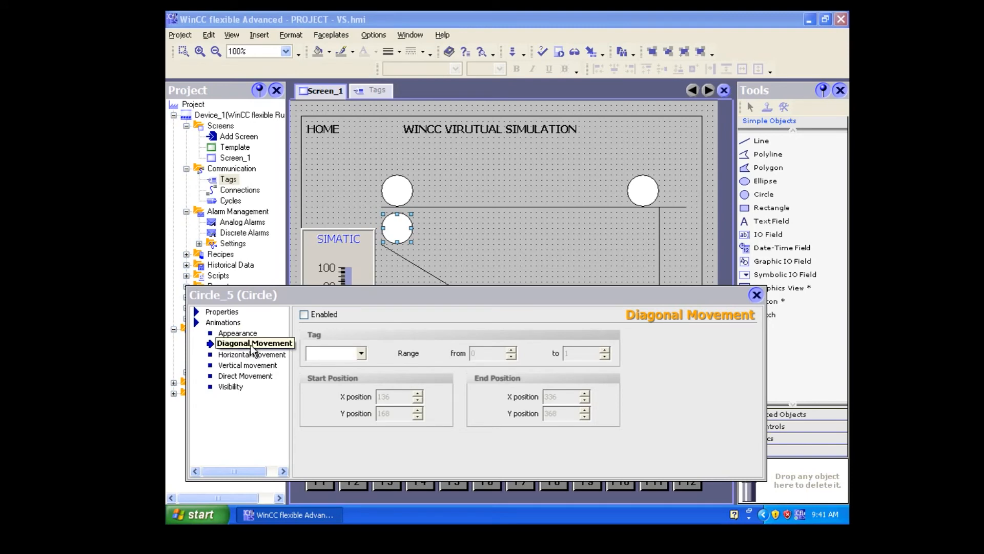
left_click(304, 315)
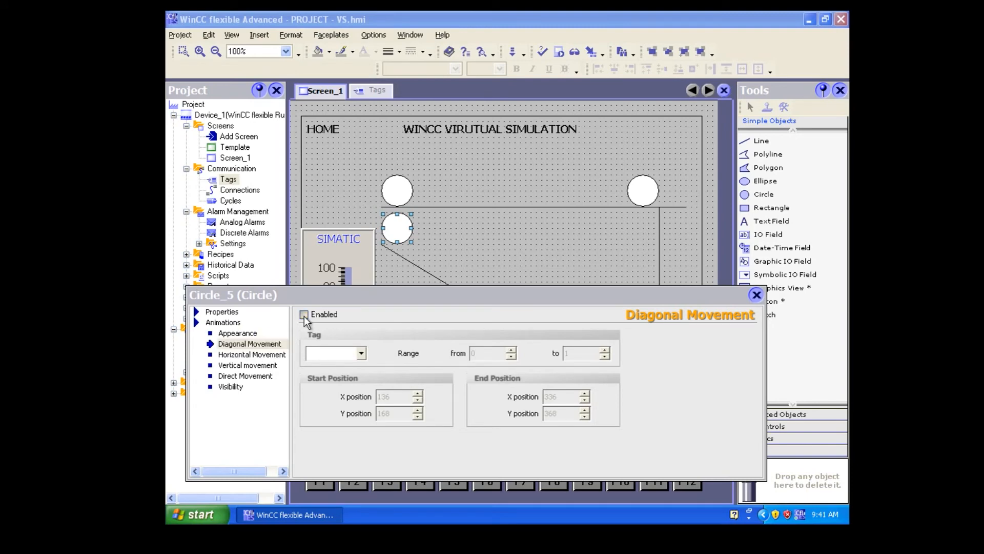
left_click(361, 354)
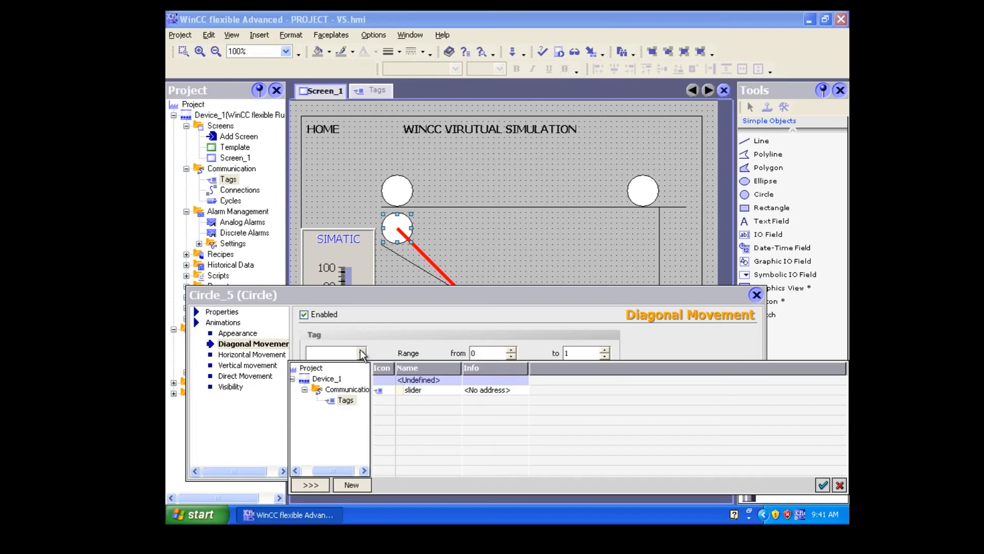
double_click(418, 392)
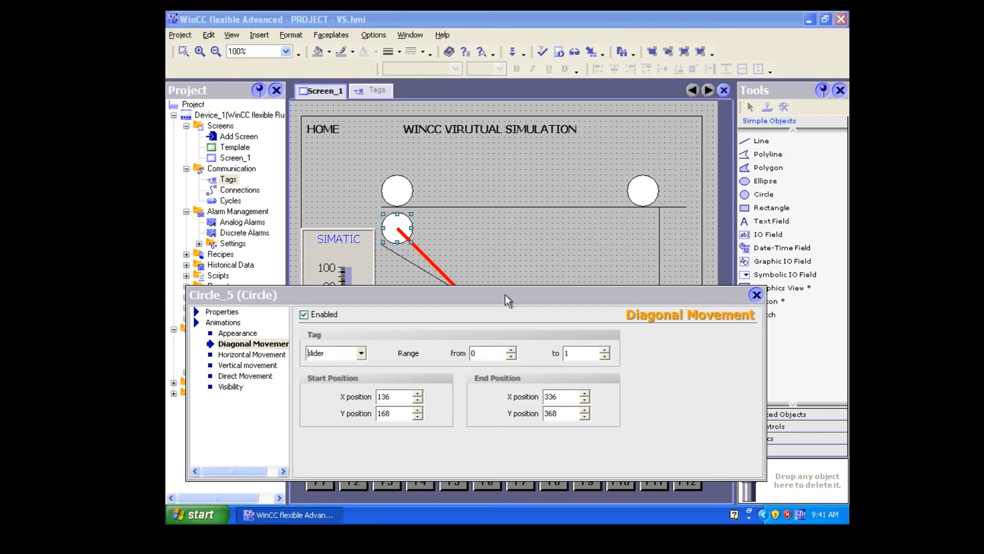
Set the diagonal movement's range end to 100 and its end position to about X 498, Y 393 by the diagonal line's end.
left_click_drag(505, 295, 547, 391)
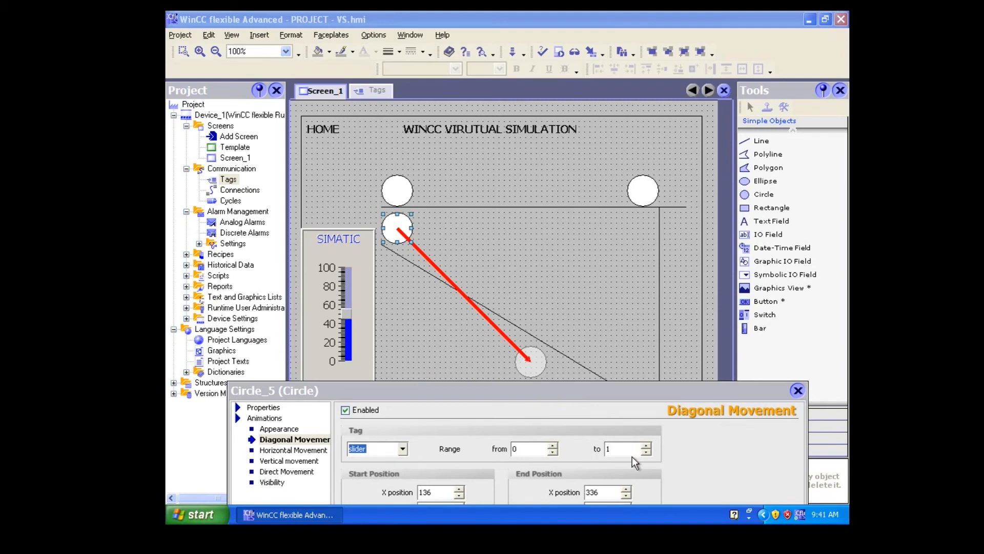
left_click(618, 446)
type("00")
left_click_drag(528, 354, 512, 434)
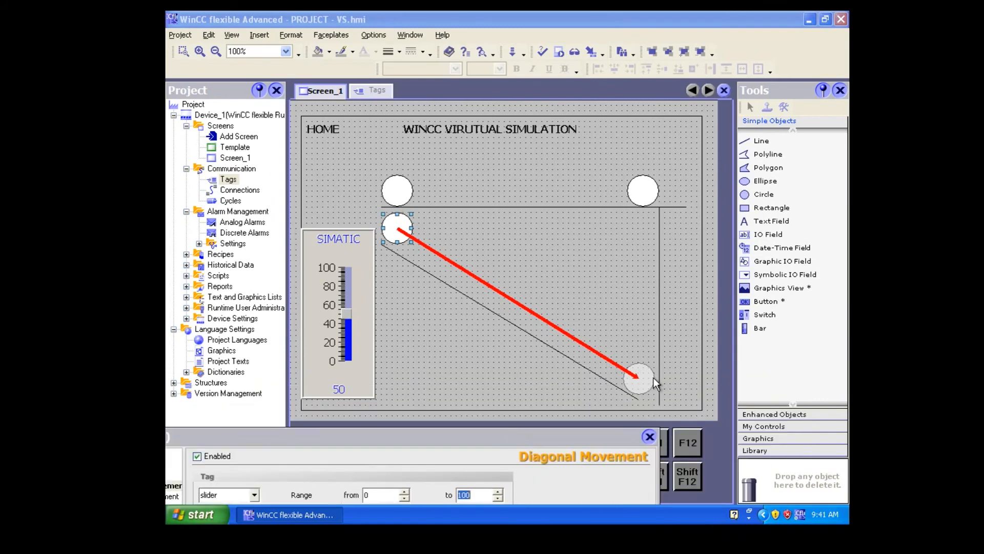
left_click_drag(504, 445, 611, 278)
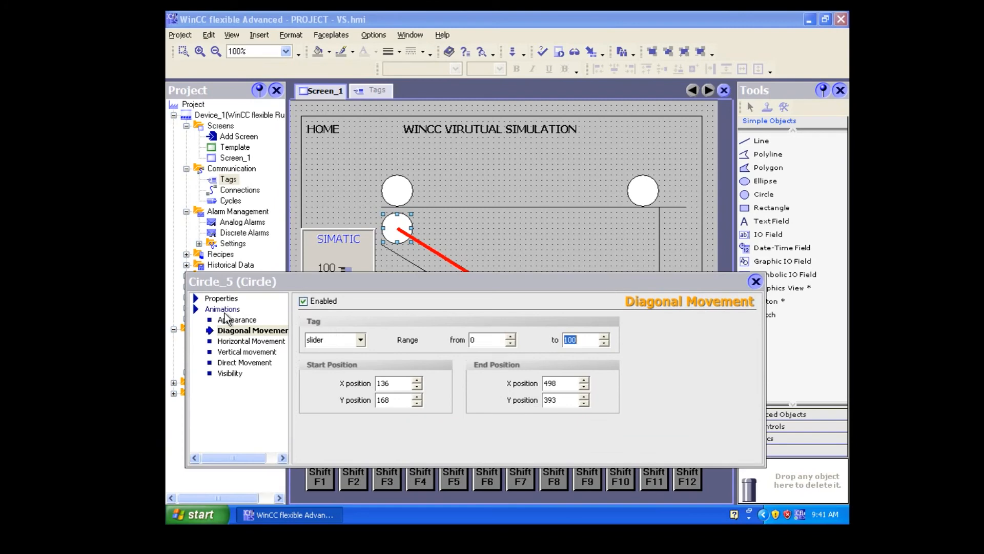
left_click(222, 298)
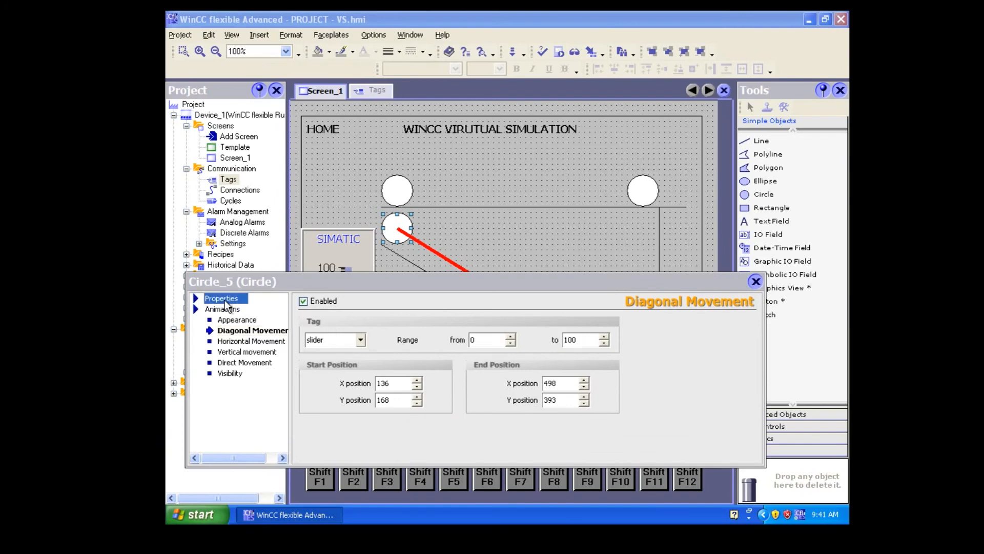
left_click(754, 281)
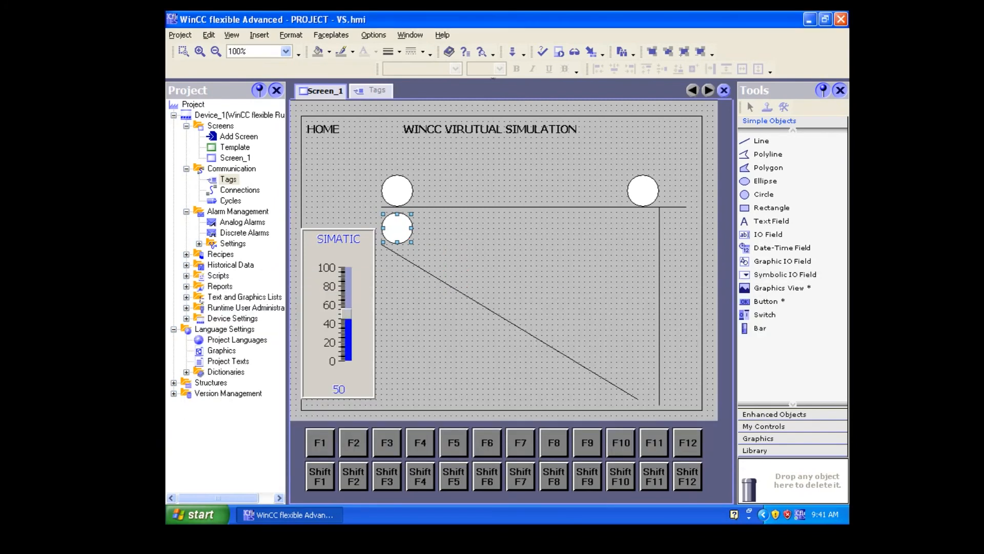
Run the simulation, move the slider to 100 to test all three circles' movements, and close the runtime.
left_click(562, 51)
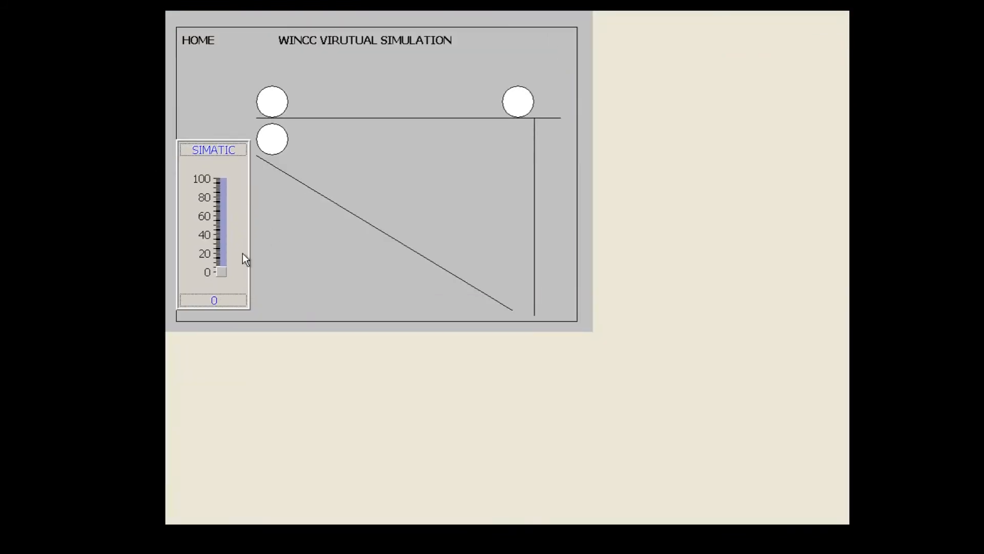
left_click_drag(218, 270, 233, 102)
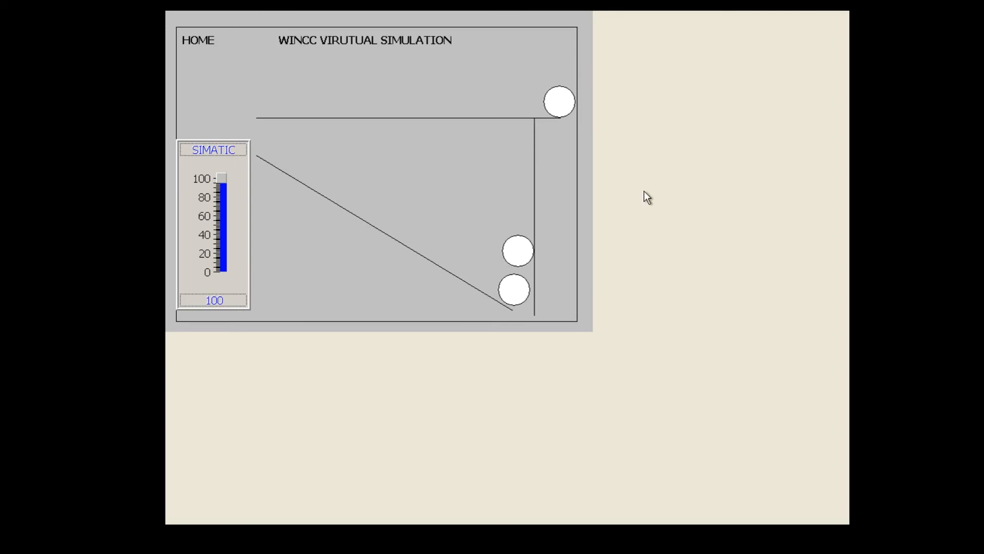
key("alt+F4")
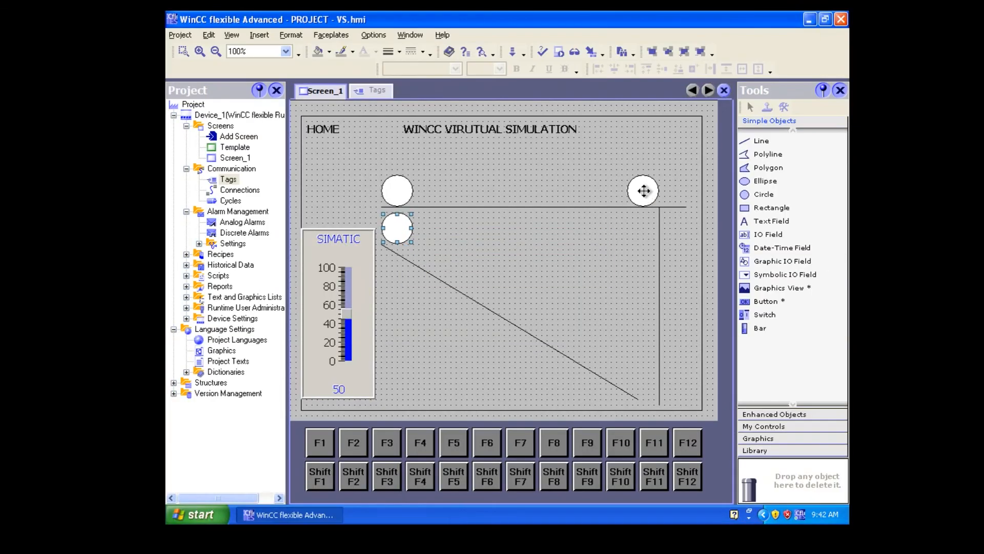
left_click(644, 191)
left_click(615, 326)
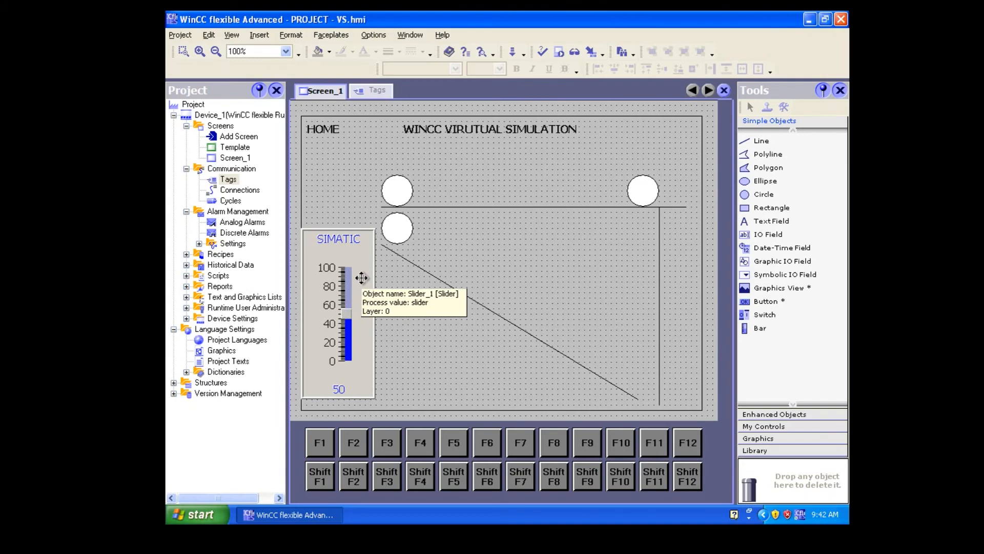
Draw a small circle between the slider and the diagonal line at about X 144, Y 280, and open its properties.
left_click(753, 195)
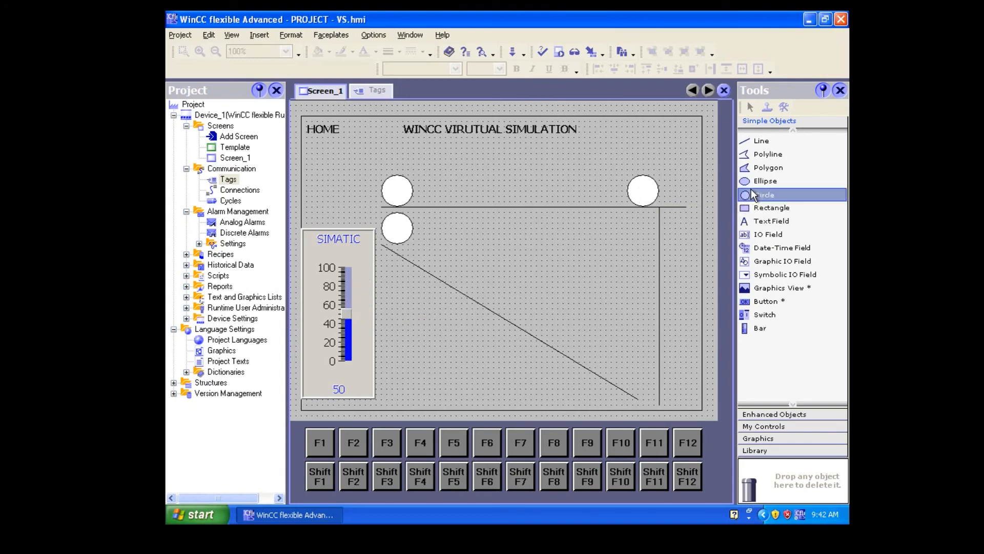
mouse_move(397, 299)
left_mouse_down()
mouse_move(433, 334)
mouse_move(407, 109)
mouse_move(407, 356)
mouse_move(418, 348)
mouse_move(400, 303)
left_mouse_up()
double_click(399, 302)
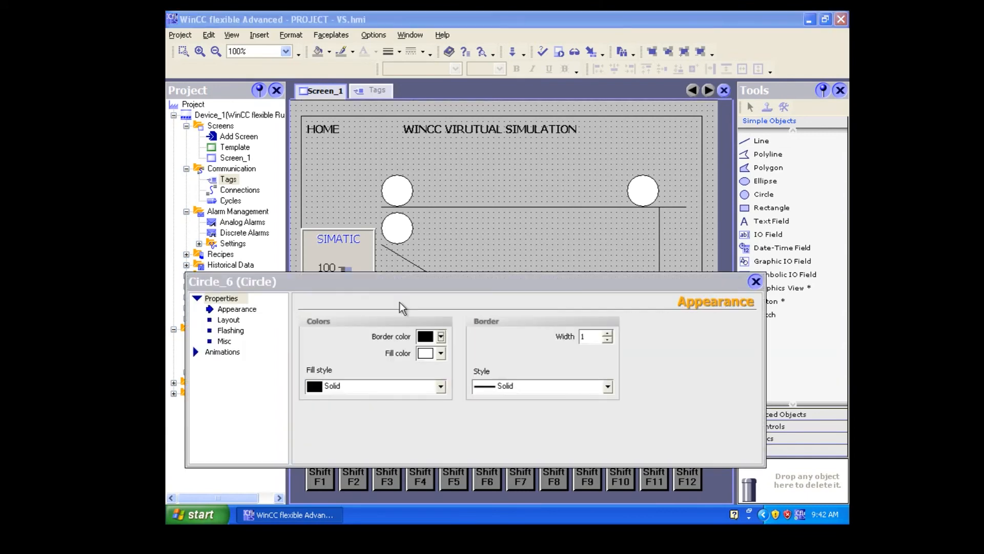
Enable the new circle's Direct Movement animation and assign the slider tag to its X position offset.
left_click(213, 351)
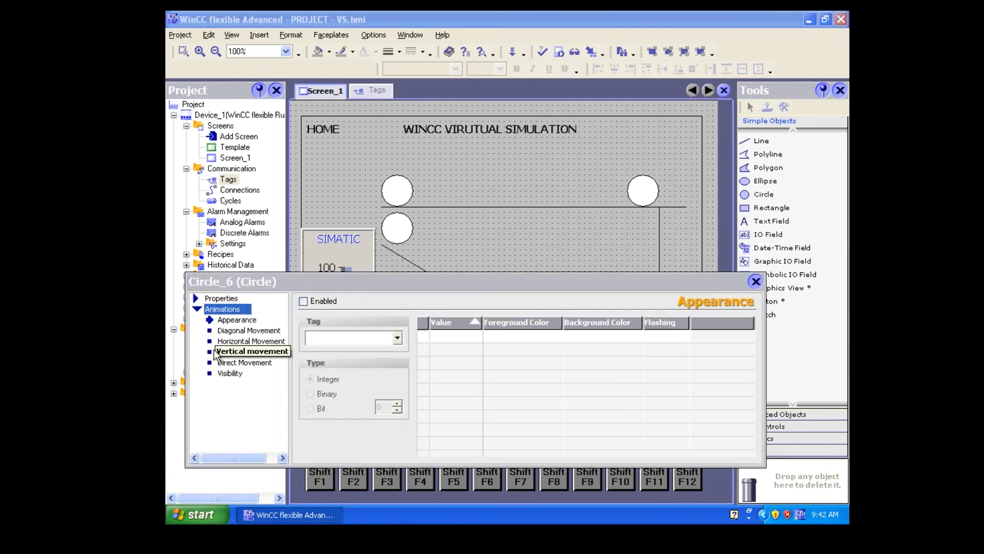
left_click(249, 362)
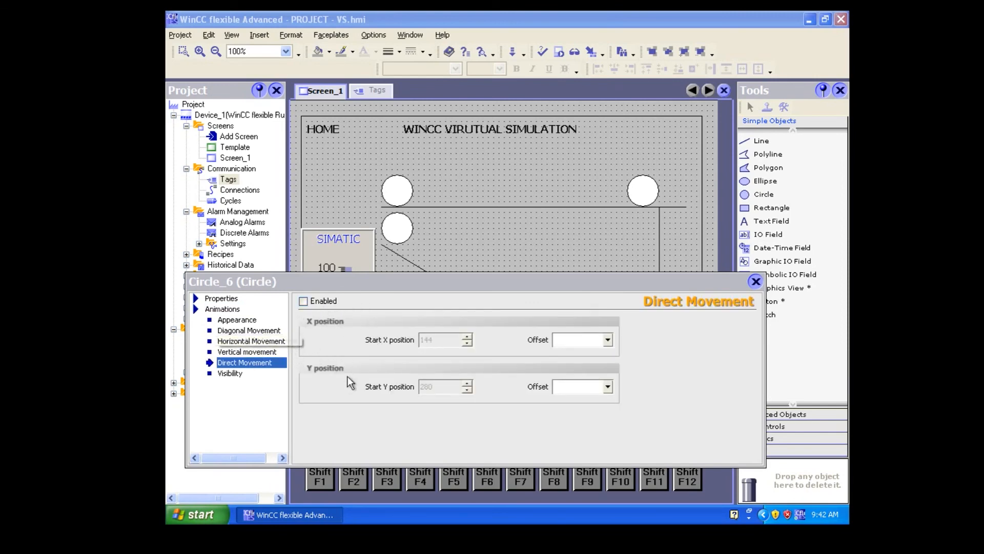
left_click(262, 353)
left_click(274, 341)
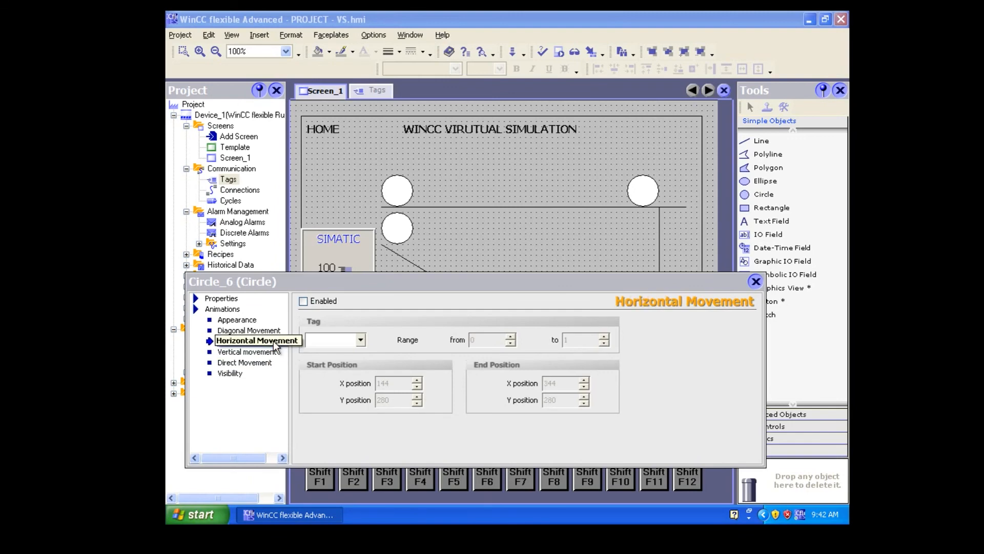
left_click(271, 330)
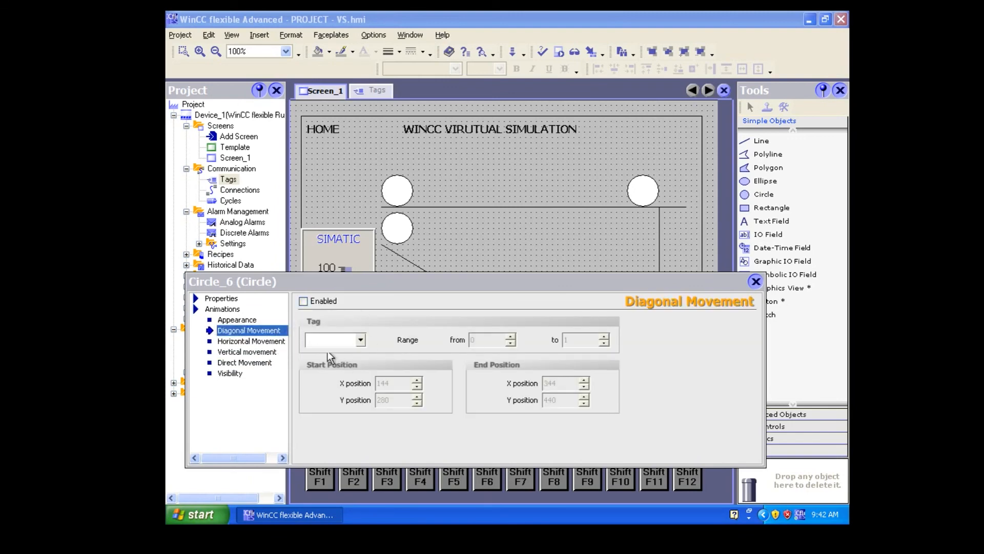
left_click(264, 364)
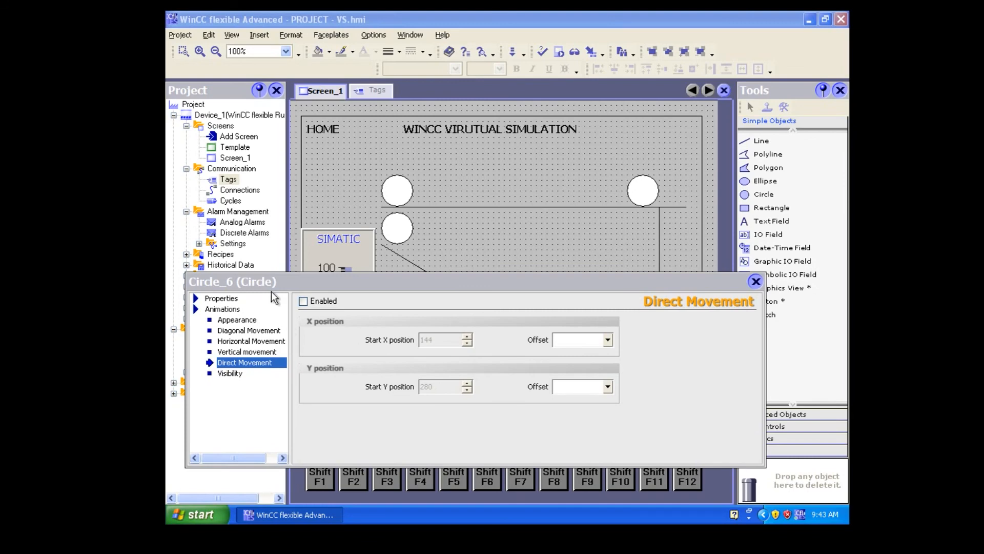
left_click(316, 301)
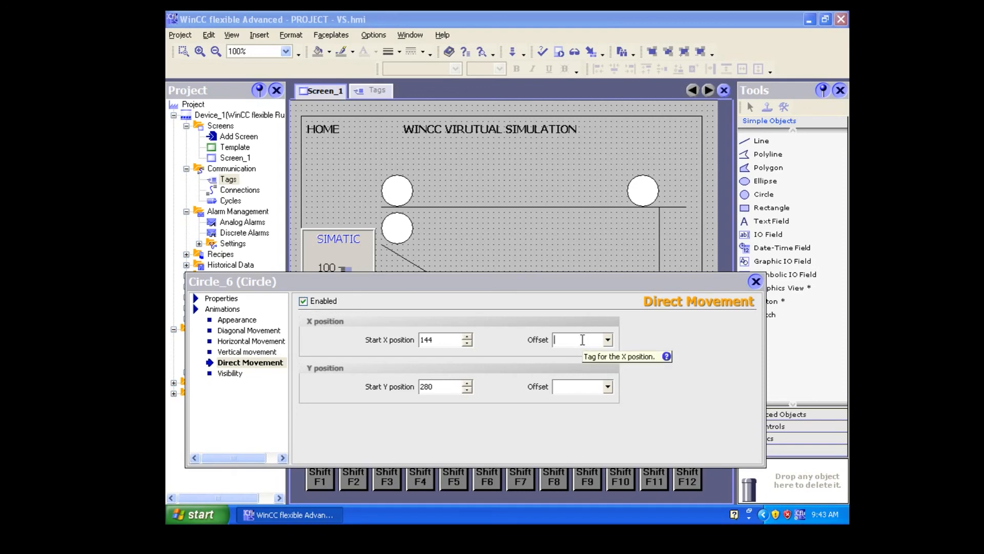
mouse_move(583, 340)
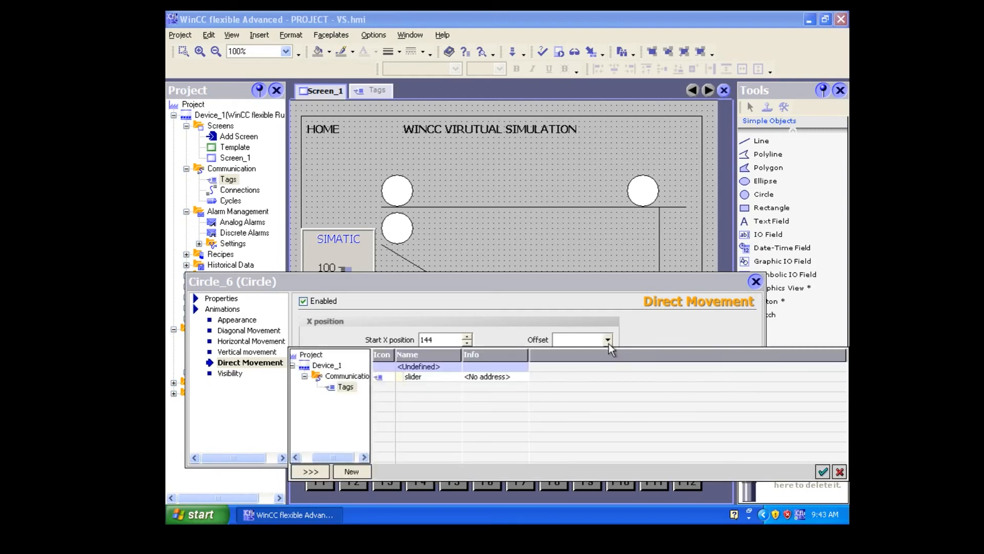
double_click(413, 377)
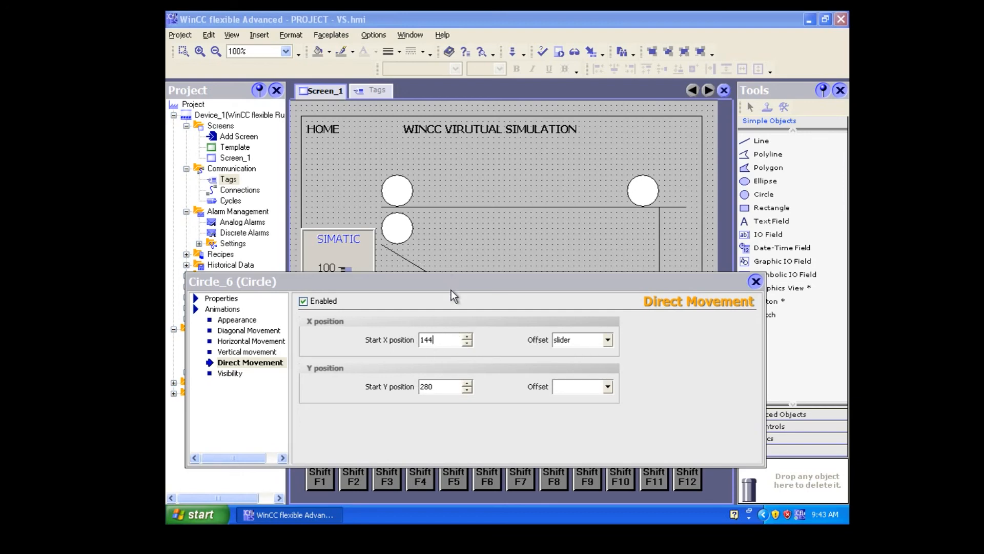
left_click_drag(451, 290, 465, 379)
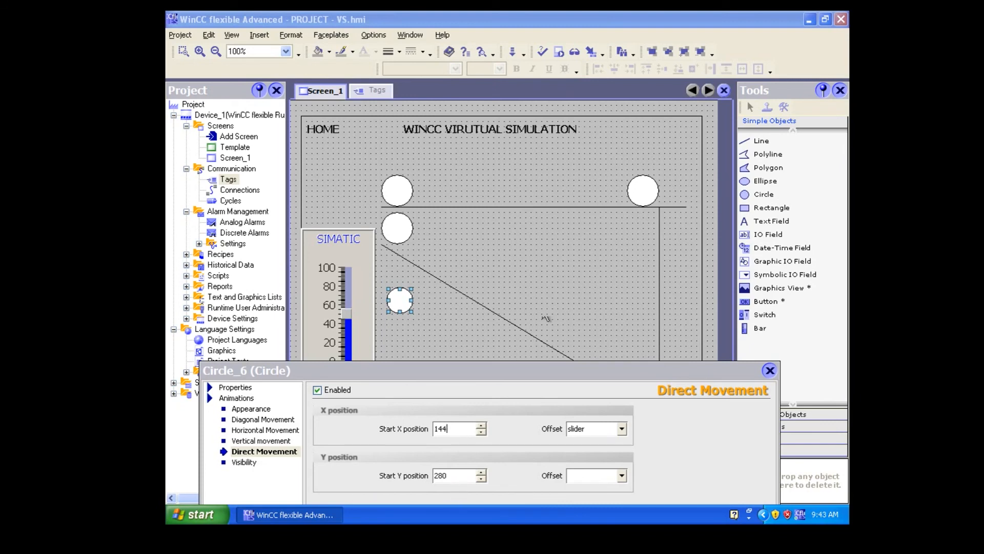
Recheck the new circle's Direct Movement settings and close its properties.
left_click(577, 278)
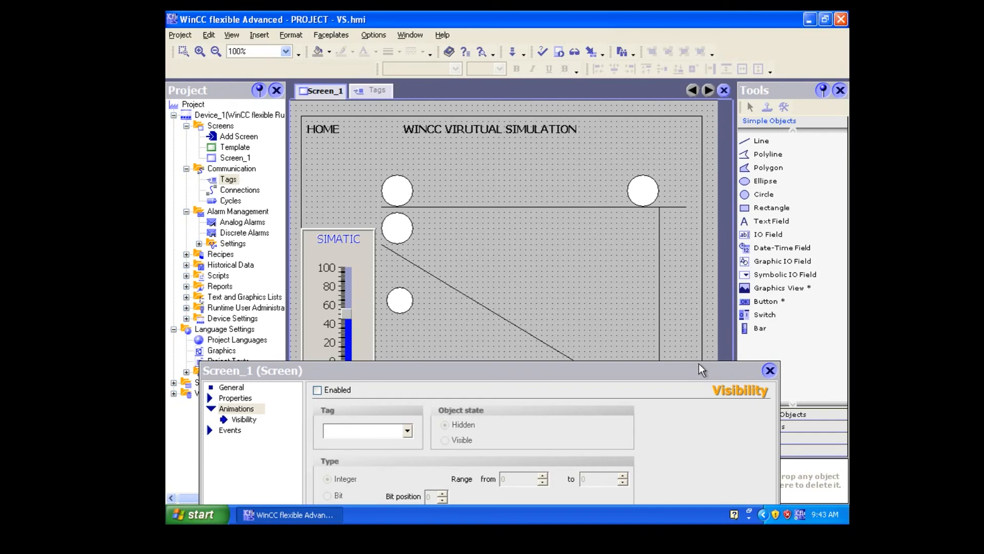
left_click(231, 431)
left_click(407, 307)
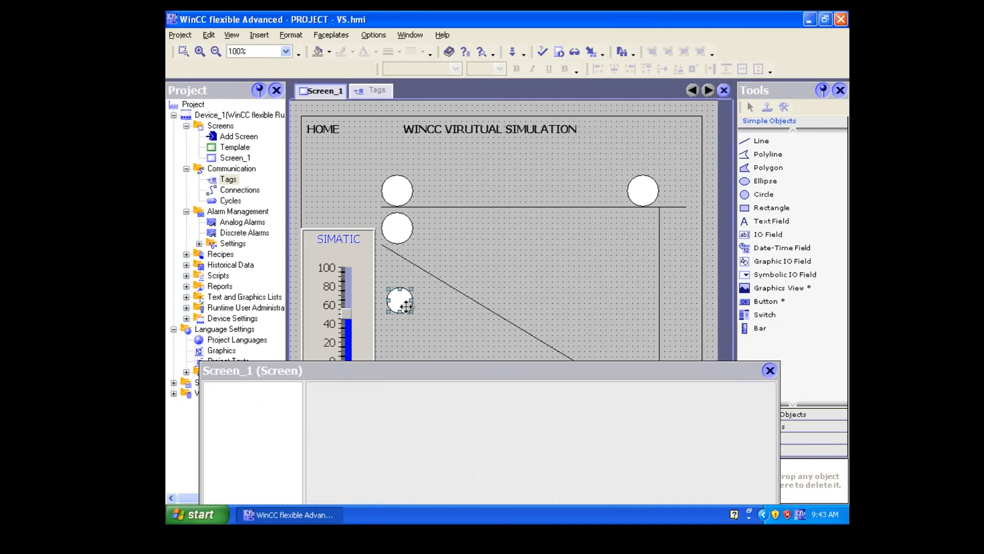
double_click(406, 298)
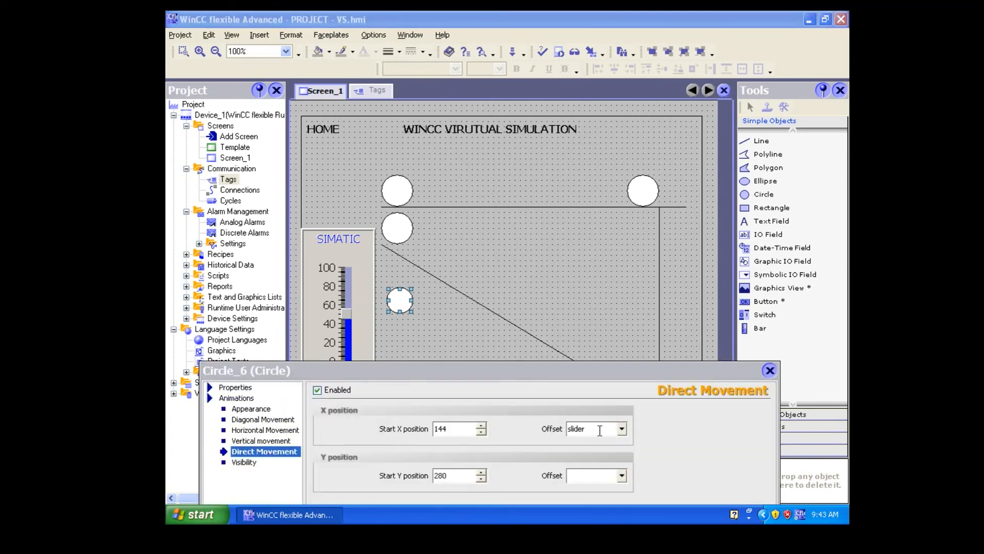
left_click(770, 371)
left_click(488, 340)
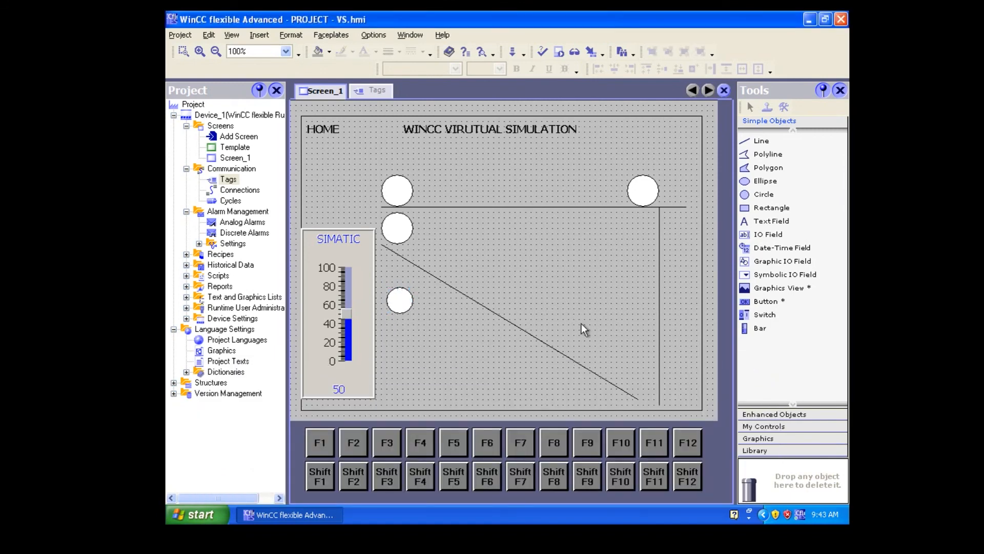
Run the simulation, move the slider up to 100 and back down to test the new circle's movement, and close the runtime.
left_click(558, 51)
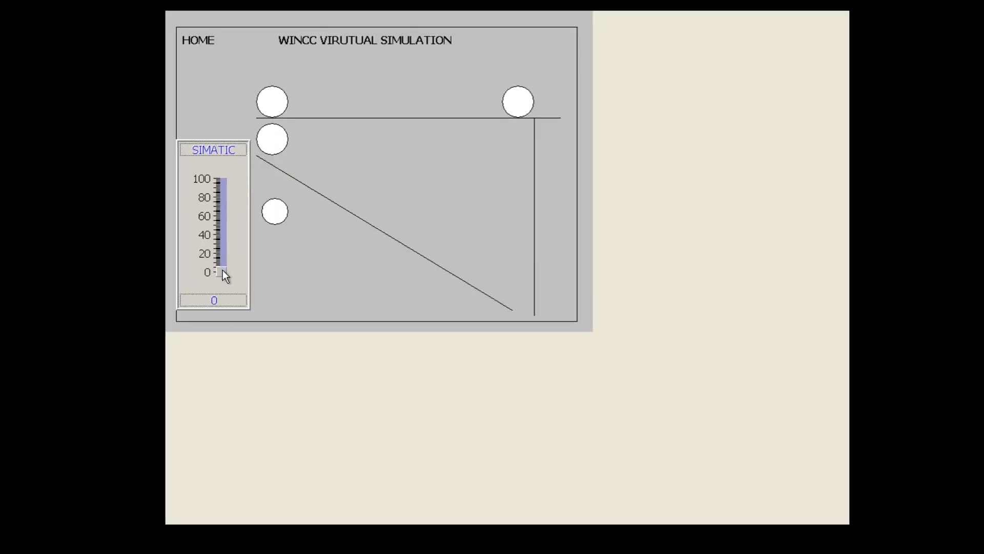
left_click_drag(222, 270, 231, 145)
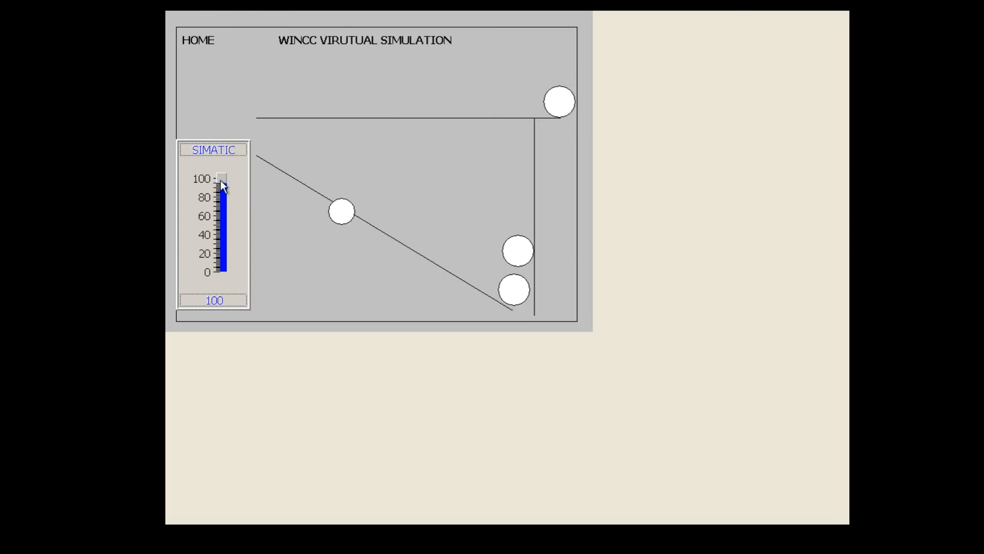
left_click_drag(220, 181, 223, 142)
left_click_drag(220, 179, 234, 321)
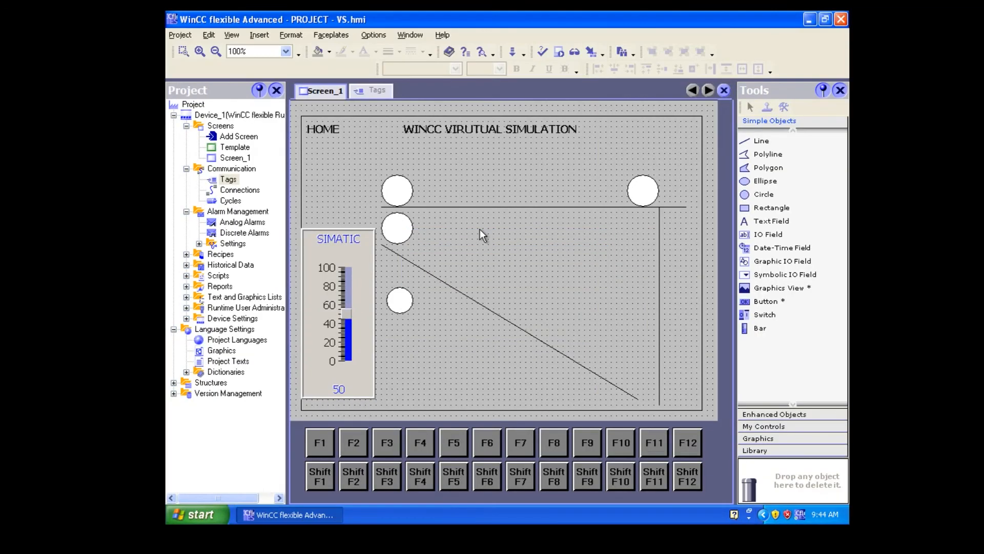
Delete the horizontally, vertically and diagonally moving circles along with the diagonal and horizontal guide lines.
left_click(409, 228)
left_click_drag(409, 229, 409, 198)
key("Delete")
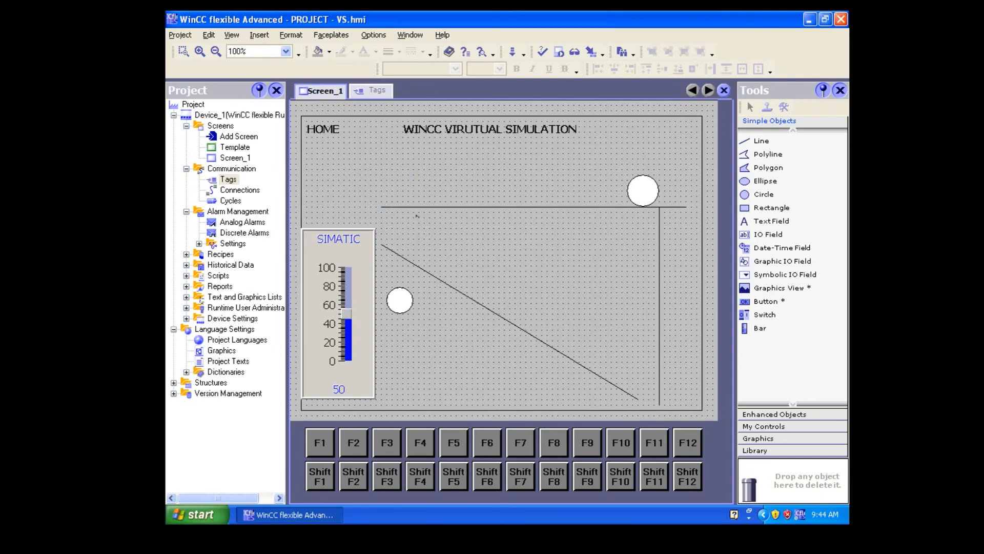
left_click(457, 293)
key("Delete")
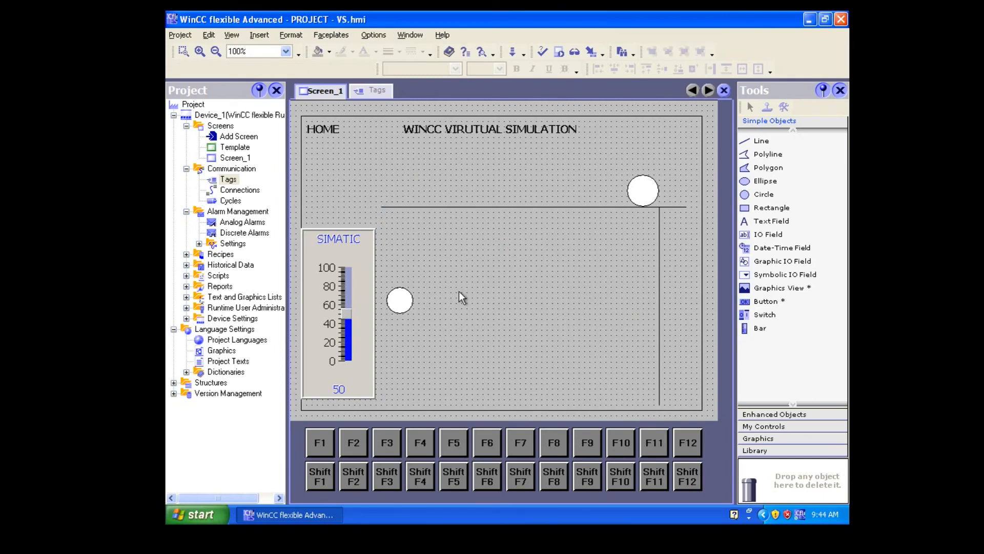
left_click(541, 206)
key("Delete")
left_click(644, 196)
key("Delete")
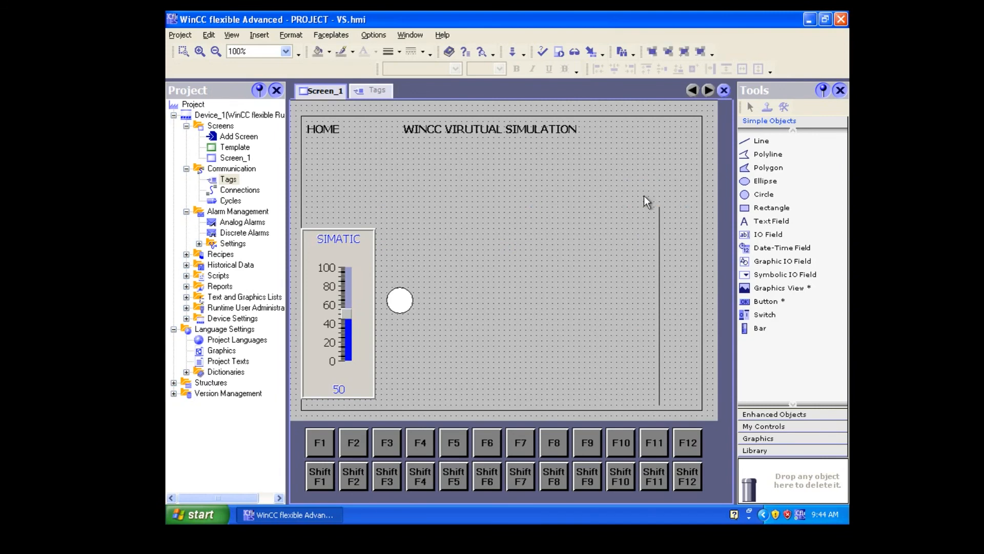